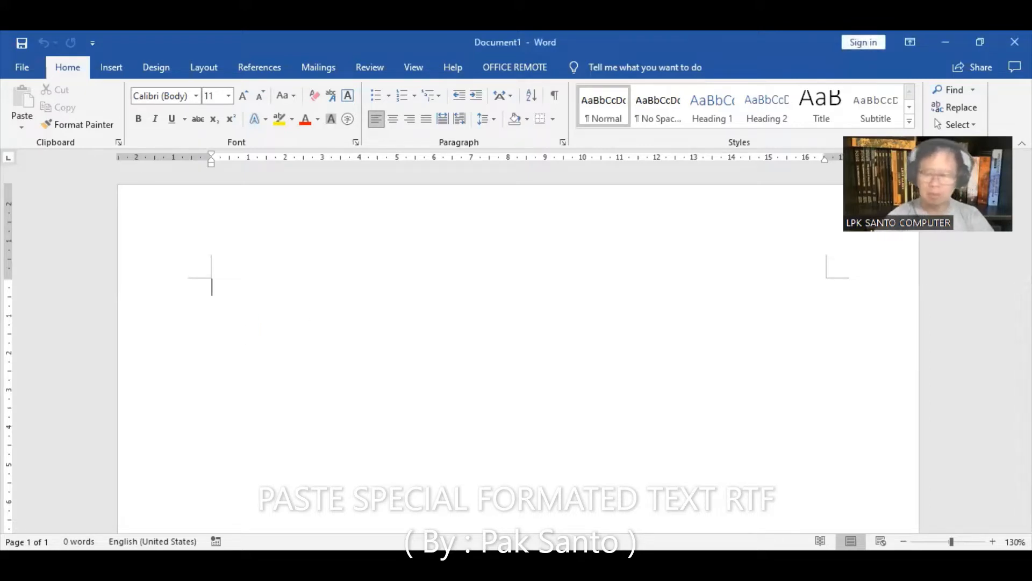
Write the sentence "Adalah perincian yang selengkapnya adalah sebagai berikut :" and start a new paragraph below it
type("Adalah ")
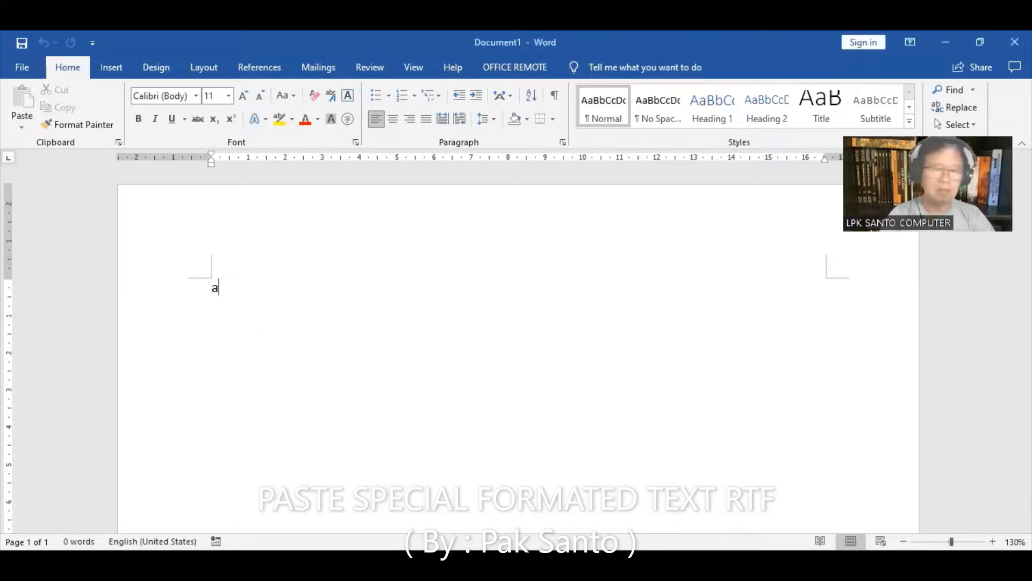
type("perin")
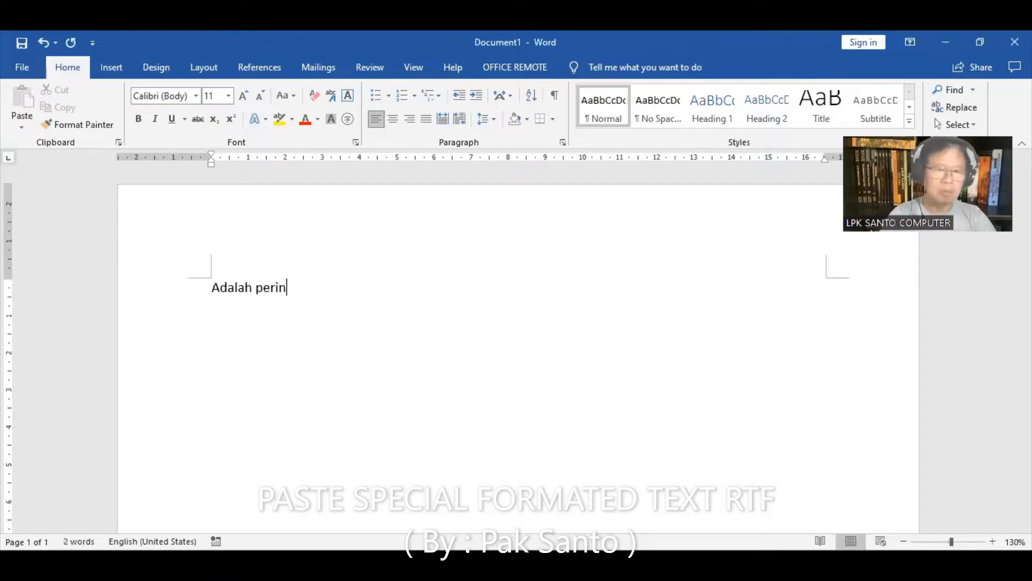
type("cian yang ")
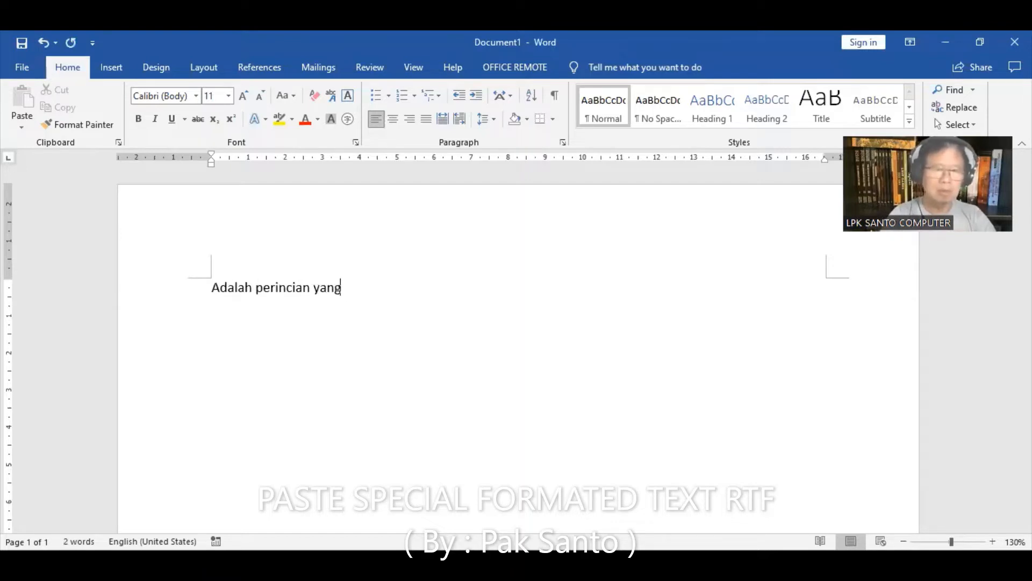
type("se")
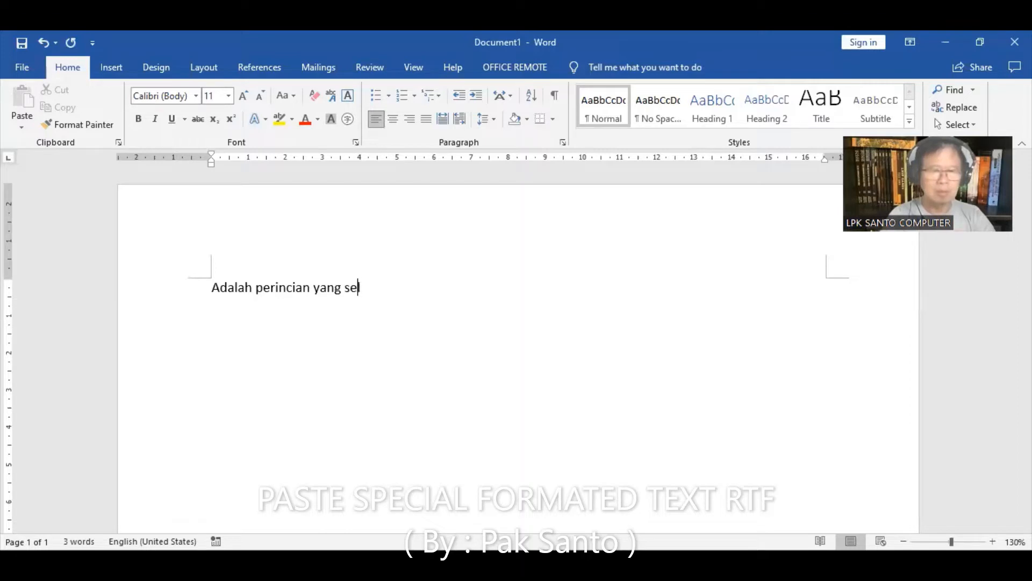
type("lengkapnya a")
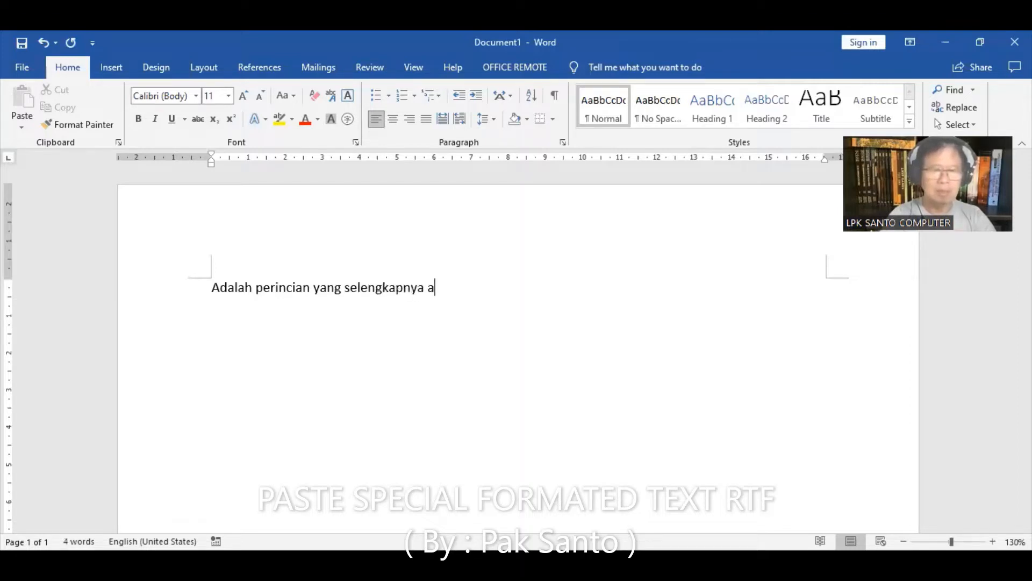
type("dalah sebagai")
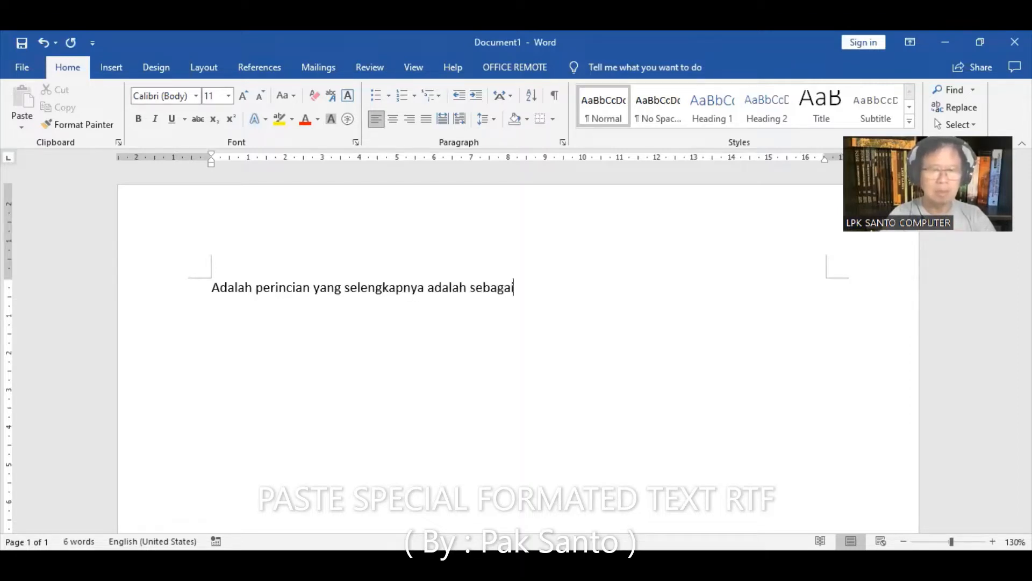
type(" berikut :")
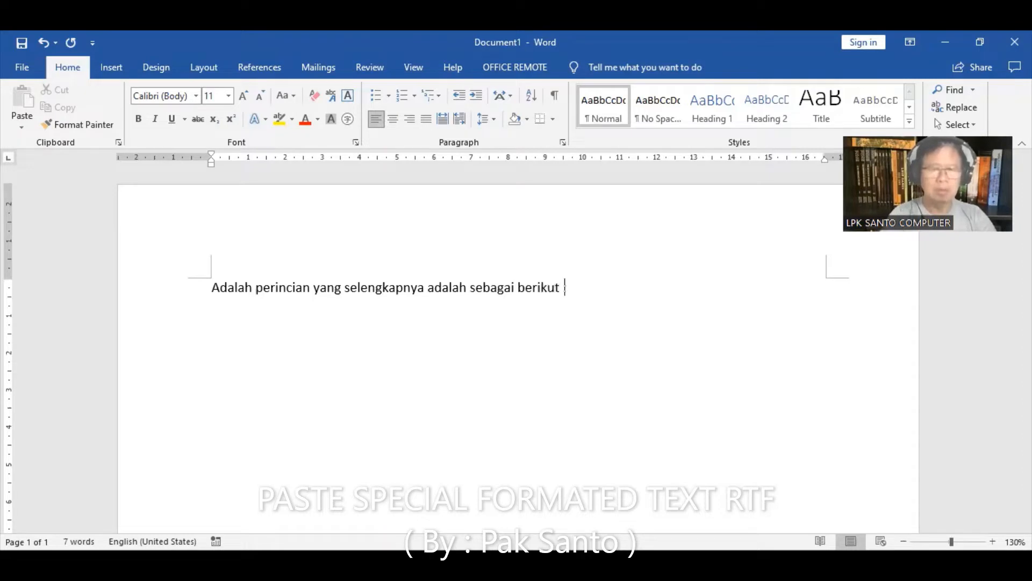
key("Return")
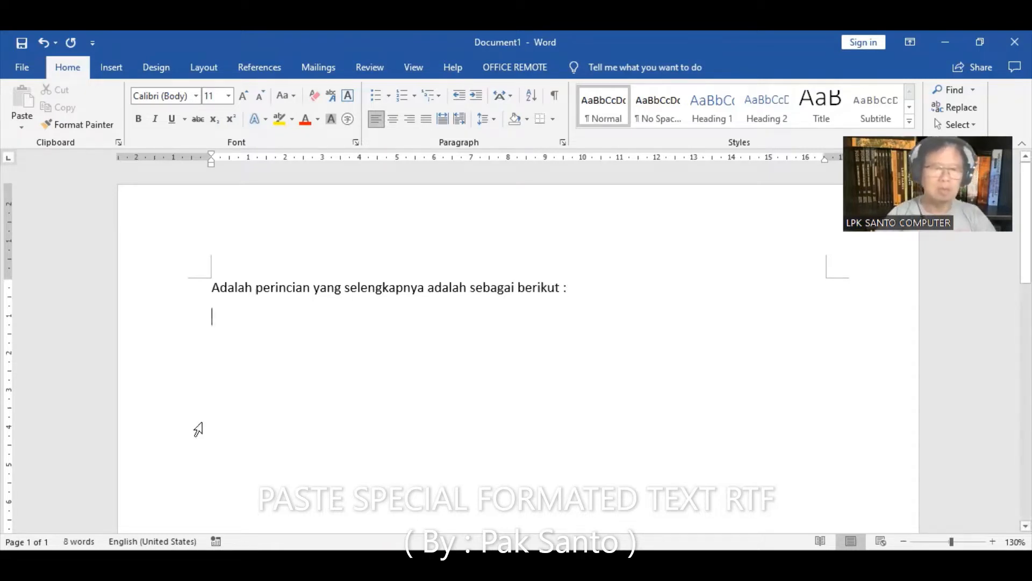
Set the font size of the whole opening sentence to 16
left_click(153, 302)
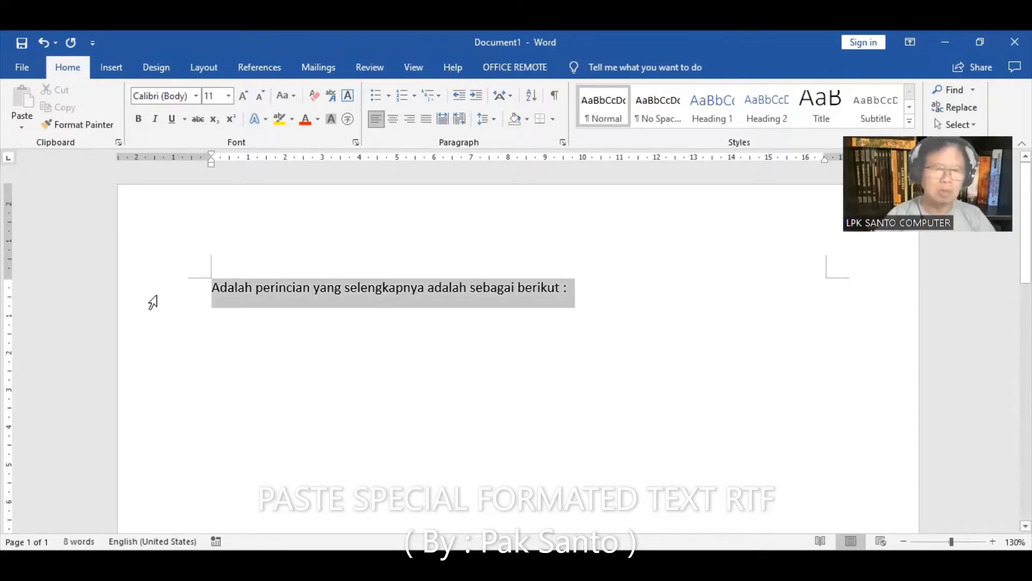
left_click(229, 96)
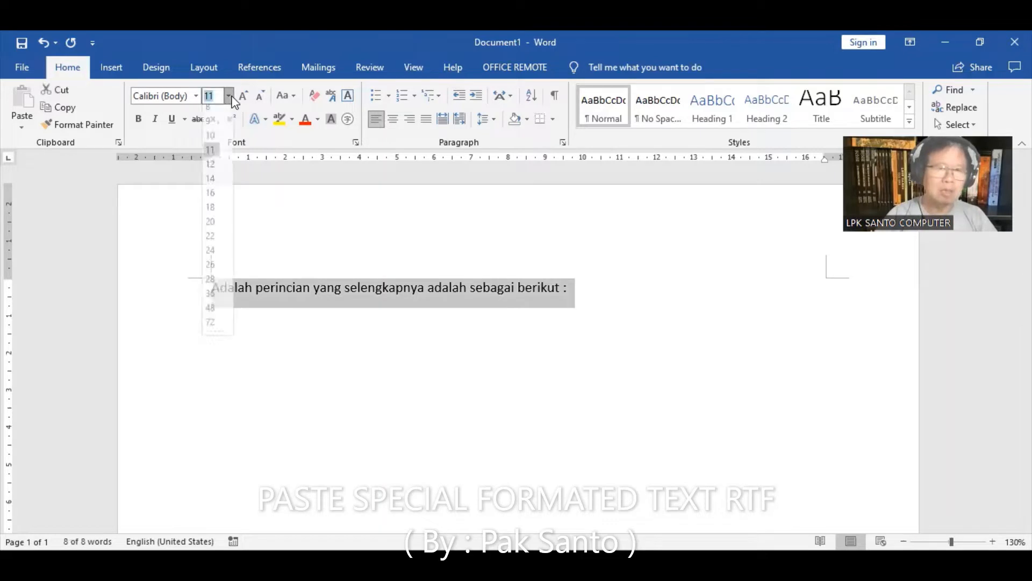
left_click(211, 200)
Add three more empty paragraphs below the opening sentence and show the formatting marks
left_click(249, 340)
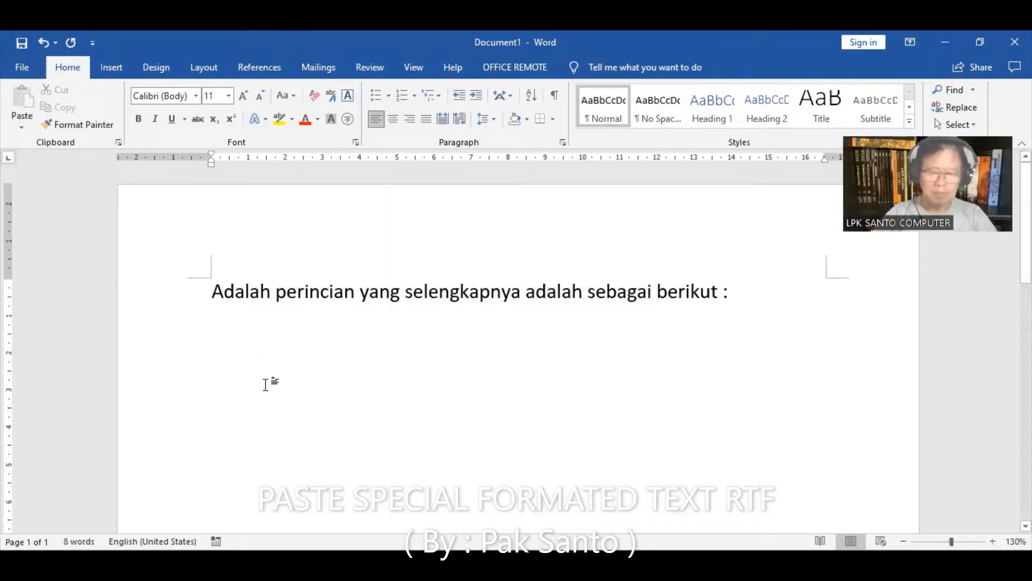
key("Return")
key("Return")
key("Return")
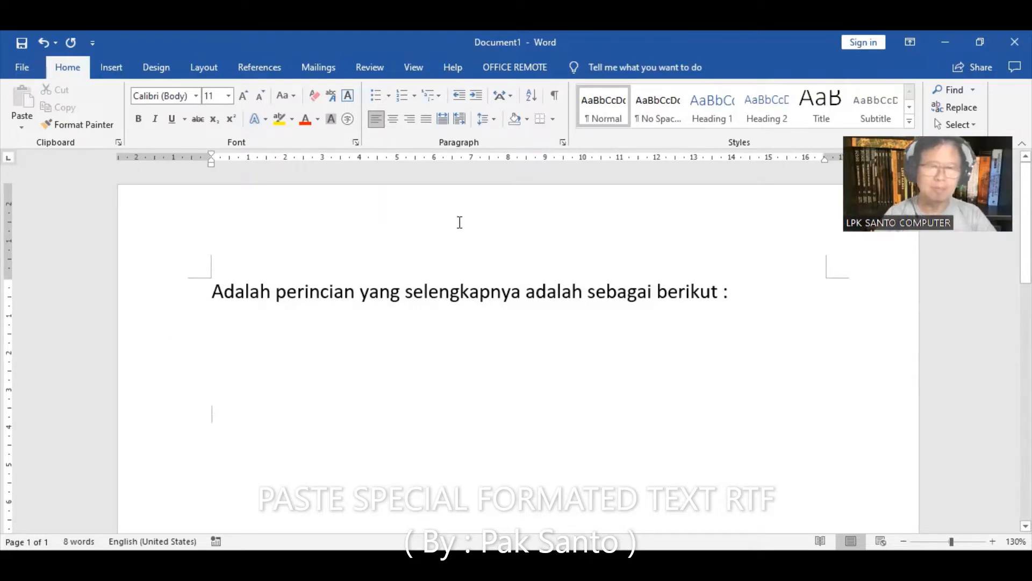
left_click(556, 95)
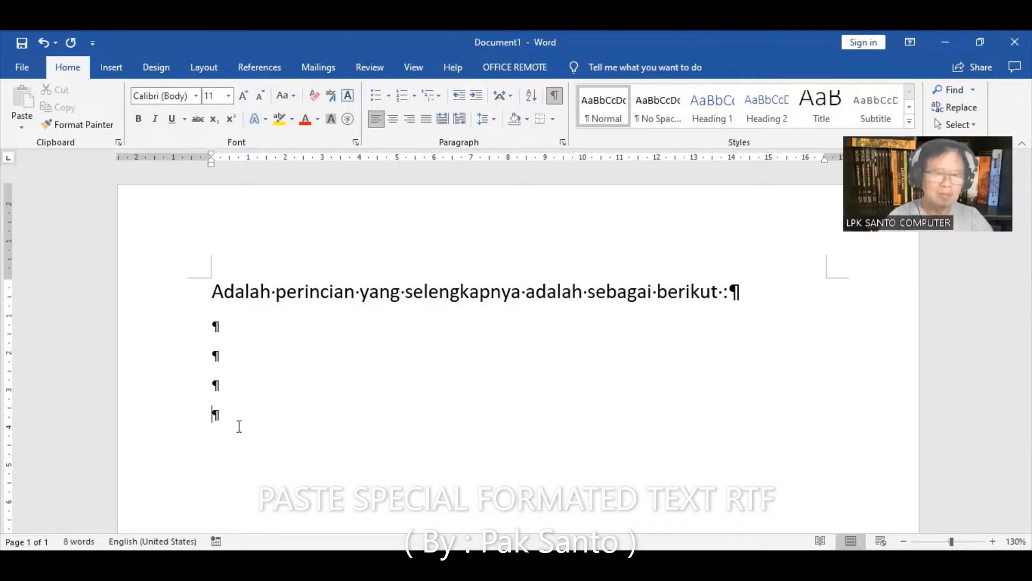
Write the caption "TABLE 1" in the last empty paragraph and start a new line below it
type("TABE")
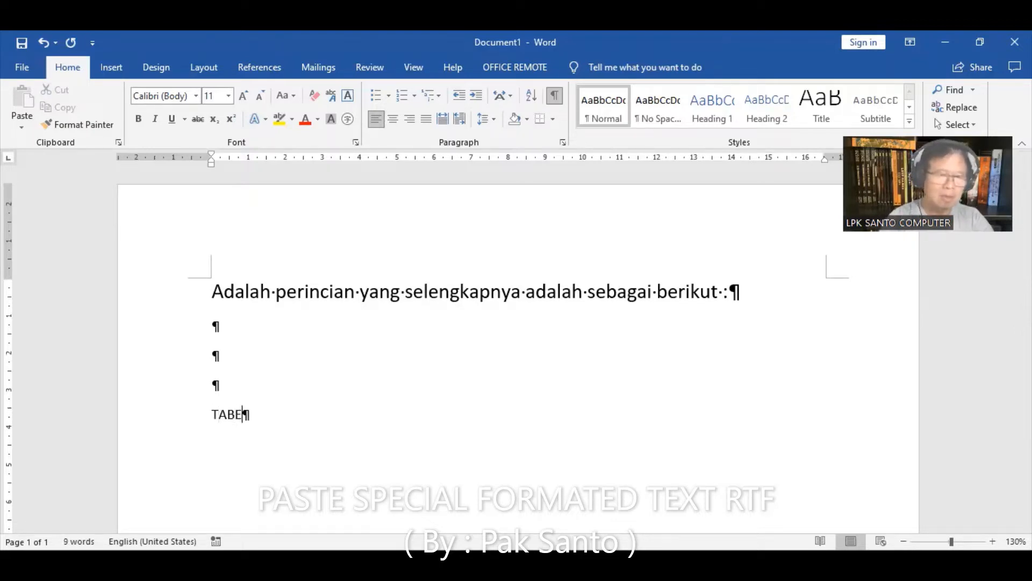
key("BackSpace")
type("LE 1")
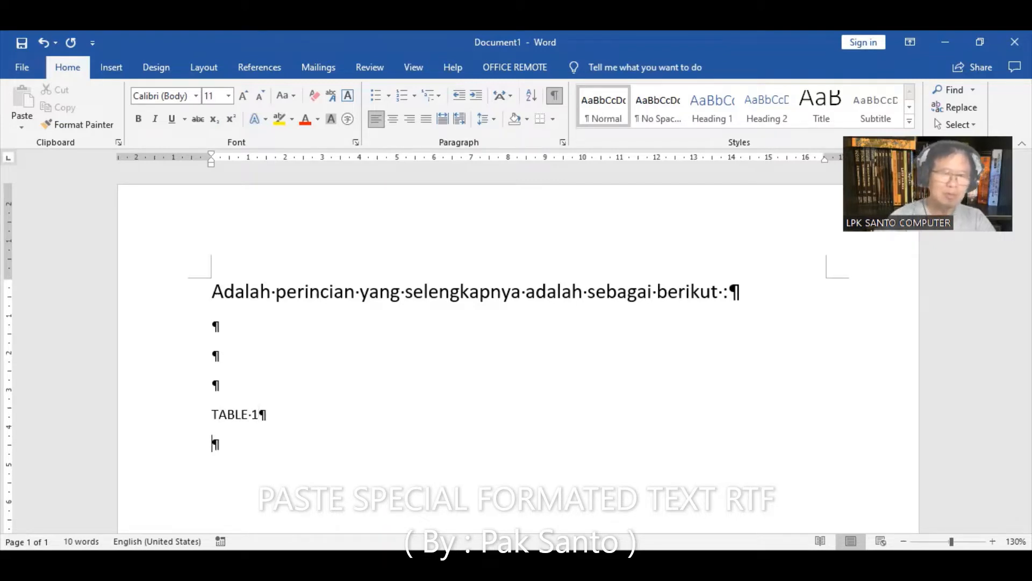
Centre the "TABLE 1" caption and make it bold, and hide the formatting marks
left_click(172, 423)
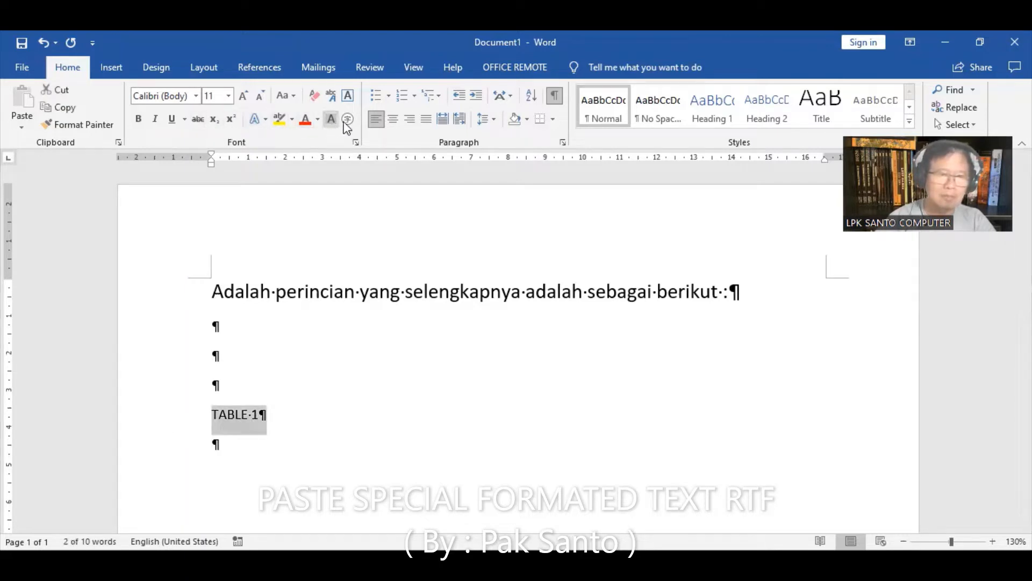
left_click(393, 119)
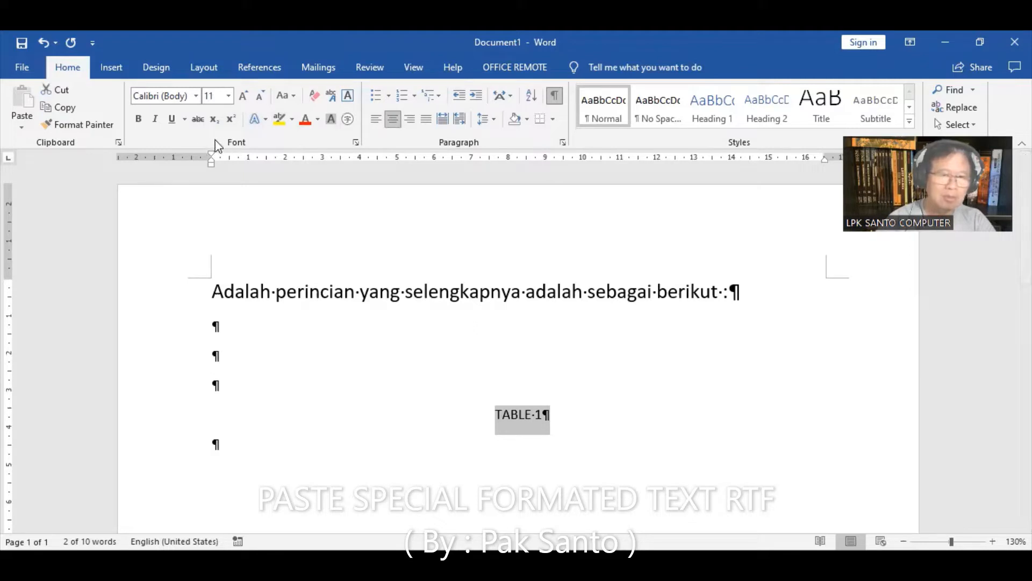
left_click(139, 119)
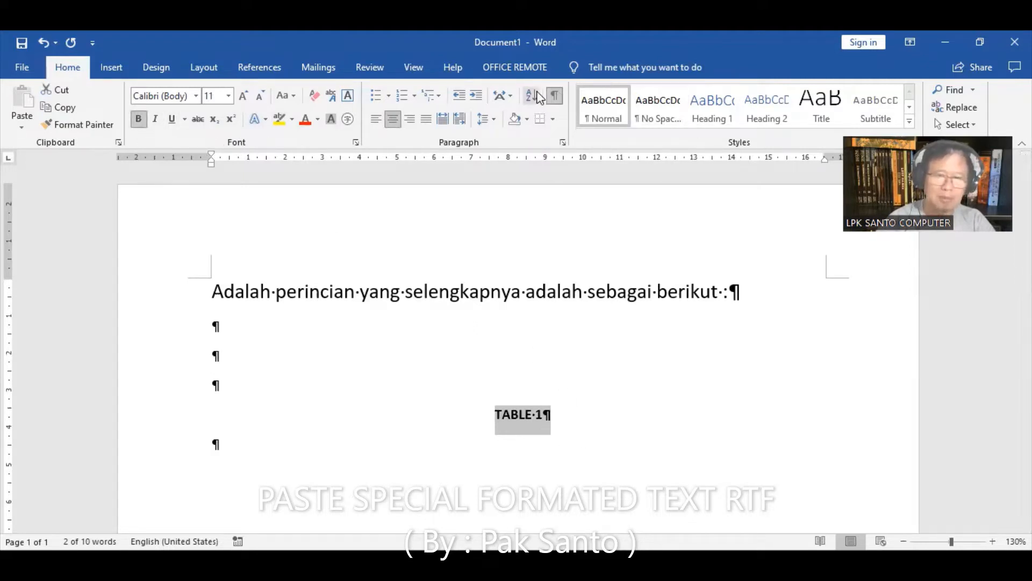
left_click(555, 97)
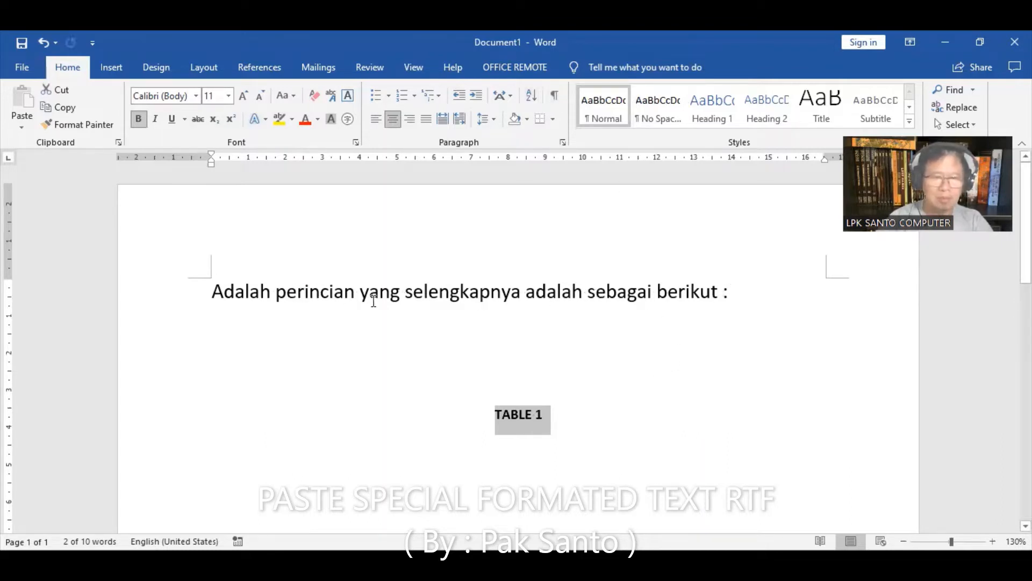
Replace the second "adalah" in the opening sentence with "terlihat dalam TABLE 1" and place the cursor in the empty line below
double_click(553, 293)
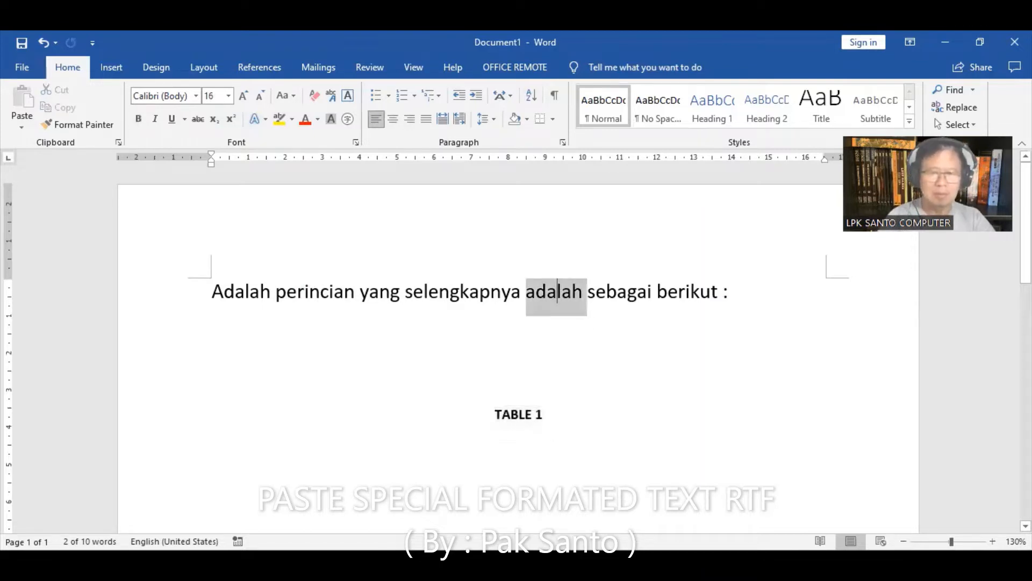
type("bisa")
key("BackSpace")
key("BackSpace")
key("BackSpace")
key("BackSpace")
key("BackSpace")
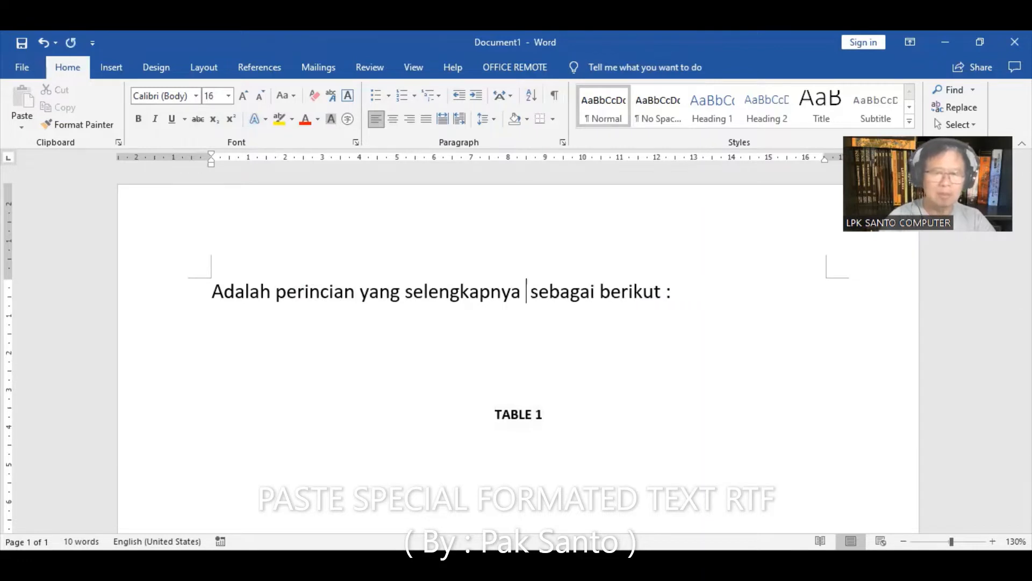
type("te ")
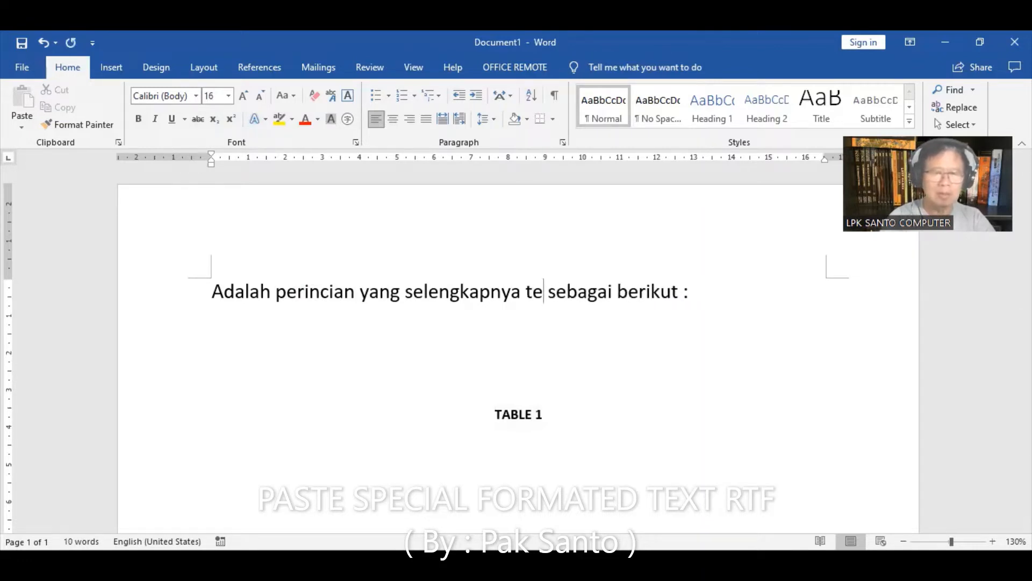
type("r")
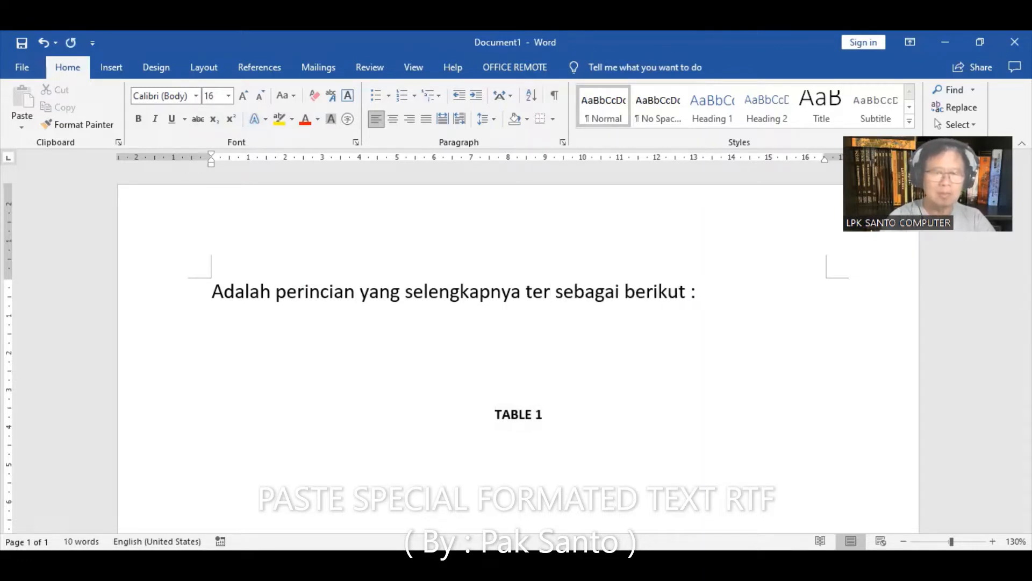
type("lihat dalam")
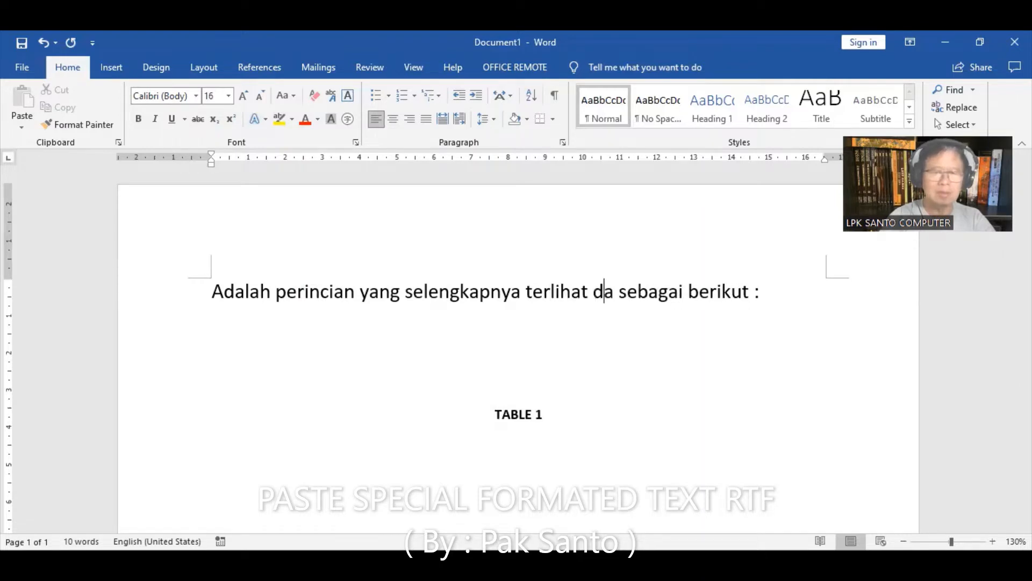
type(" TABEL")
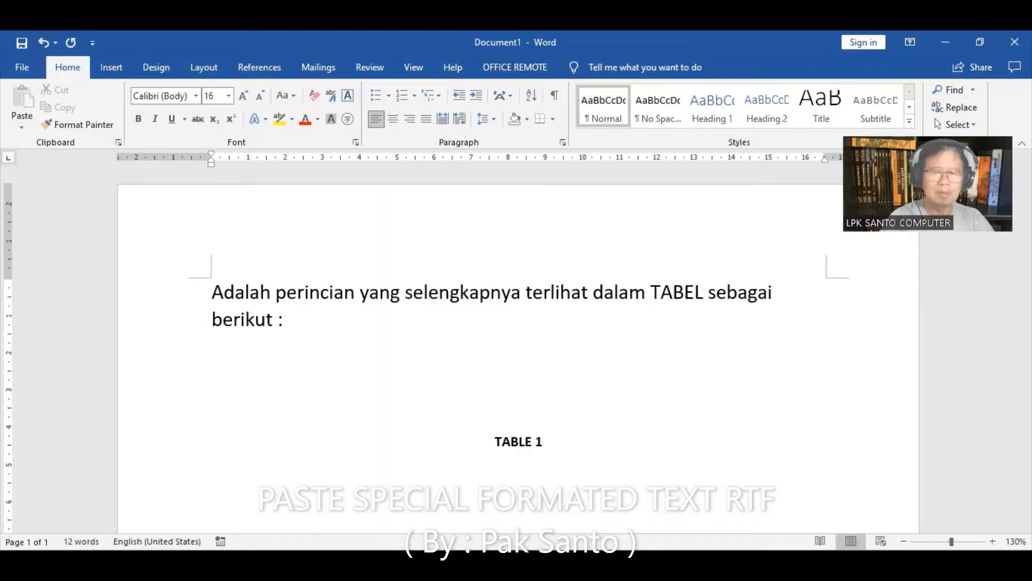
key("BackSpace")
key("BackSpace")
type("LE 1")
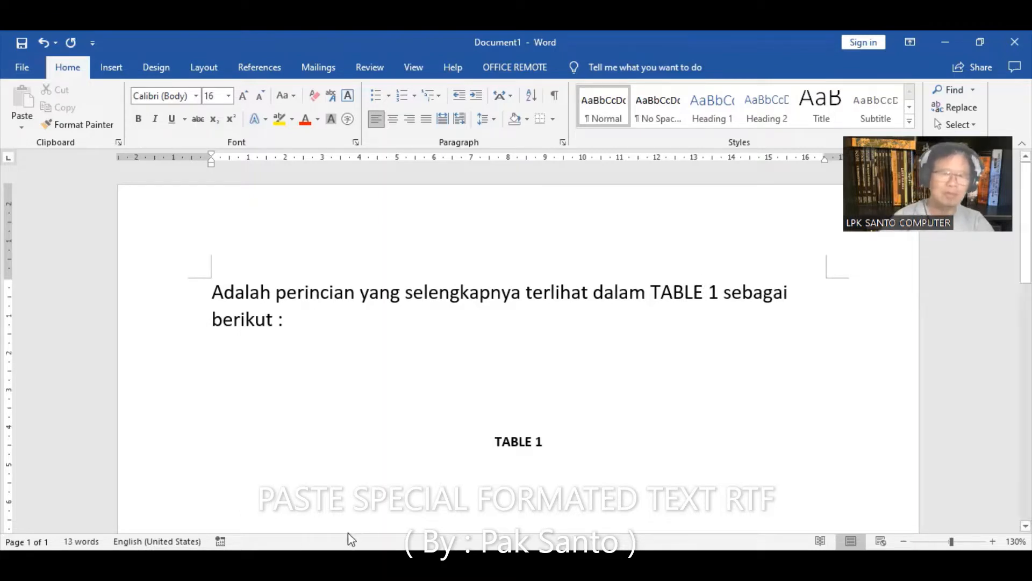
left_click(287, 354)
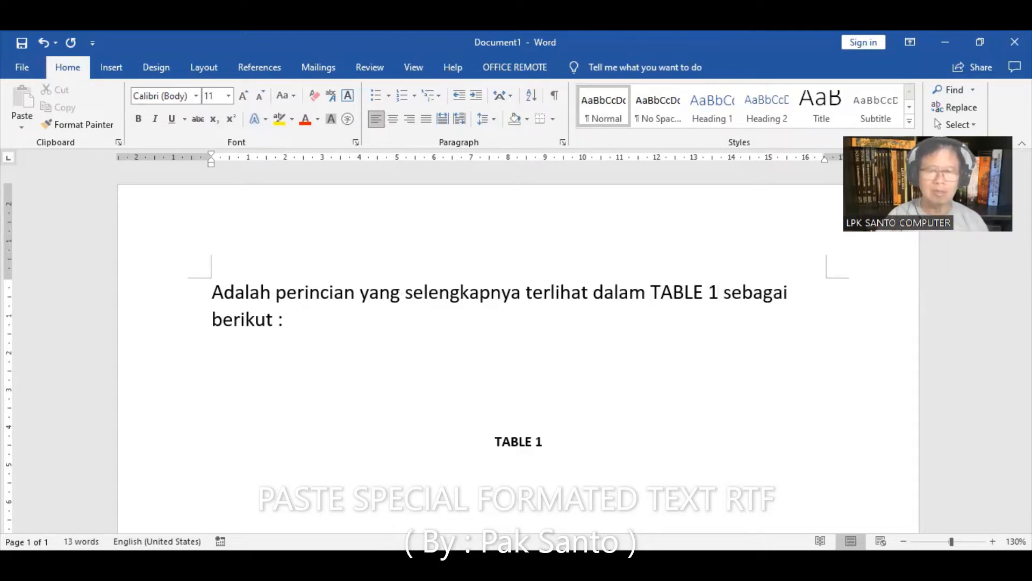
Switch to the Excel workbook and apply all borders to the range E7:M16 on Sheet12
key("alt+Tab")
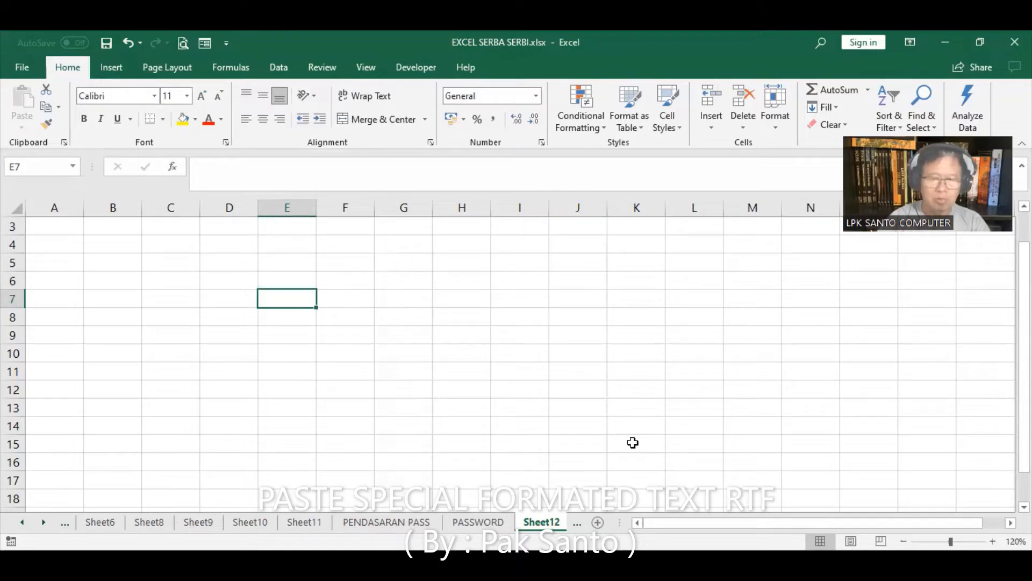
left_click_drag(287, 298, 753, 461)
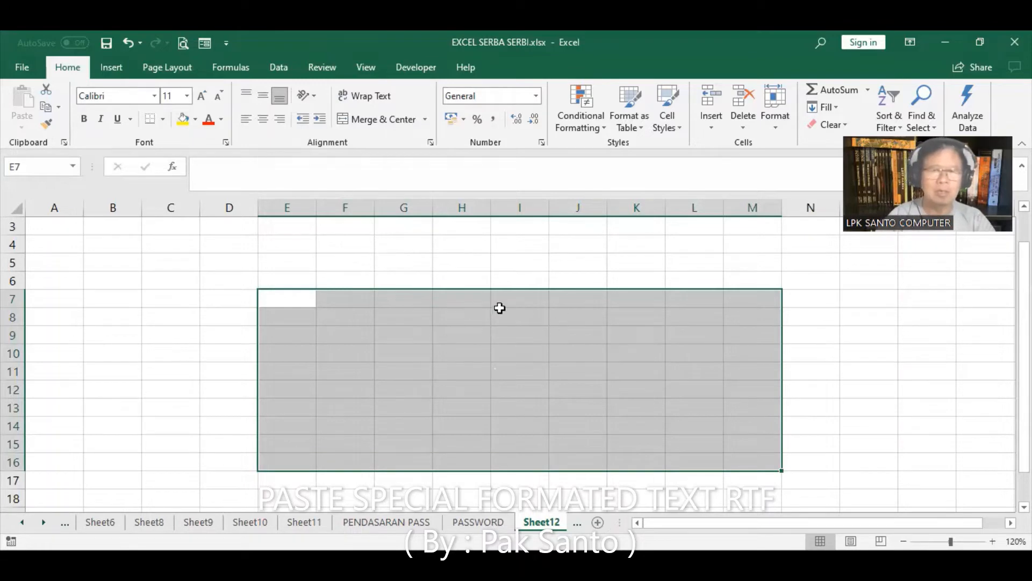
left_click(164, 118)
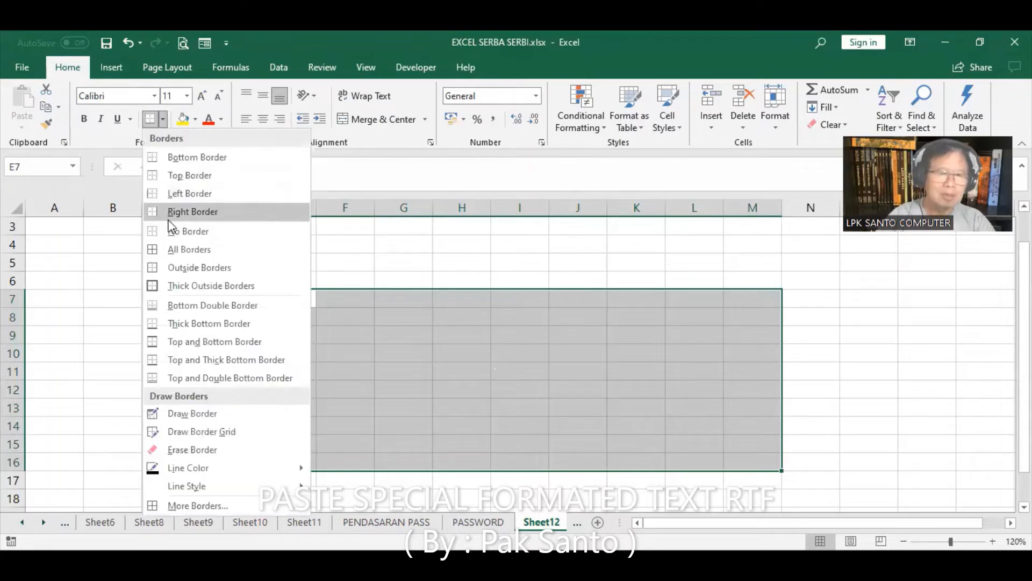
left_click(170, 250)
Enter the column headers "No.", "Nama" and "Bagian" in cells E7 to G7 of the bordered table
left_click(296, 302)
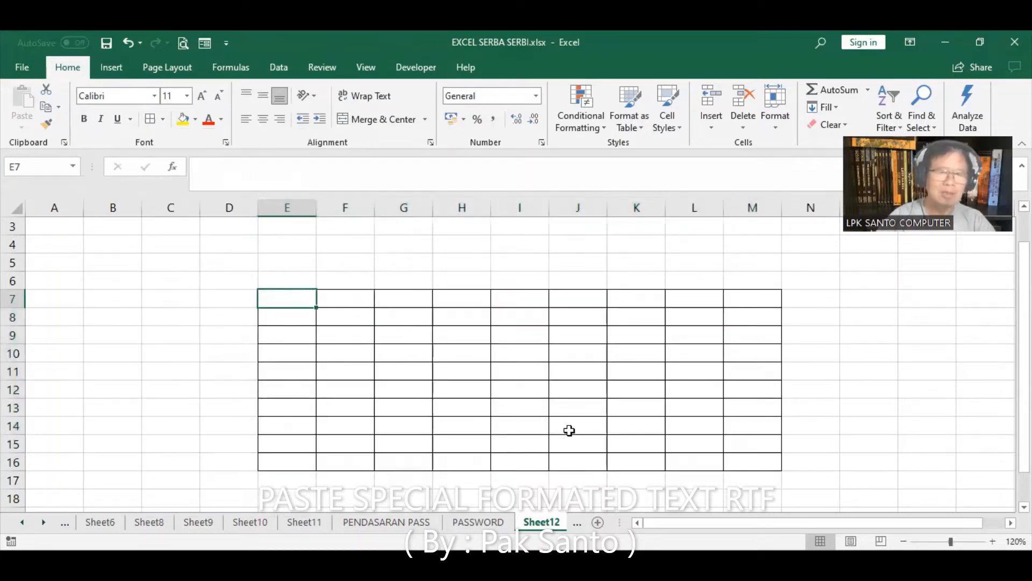
type("N")
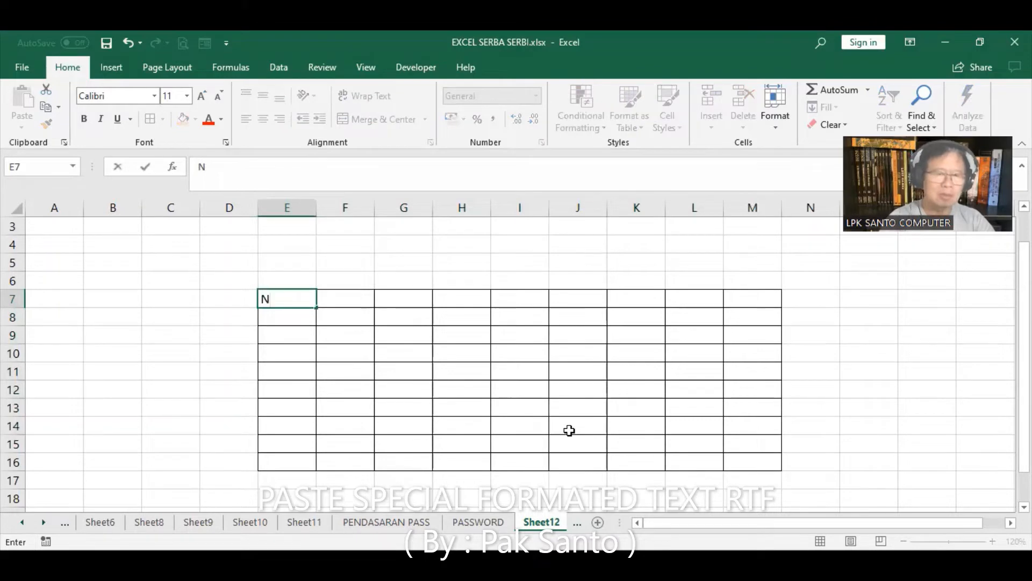
type("o.")
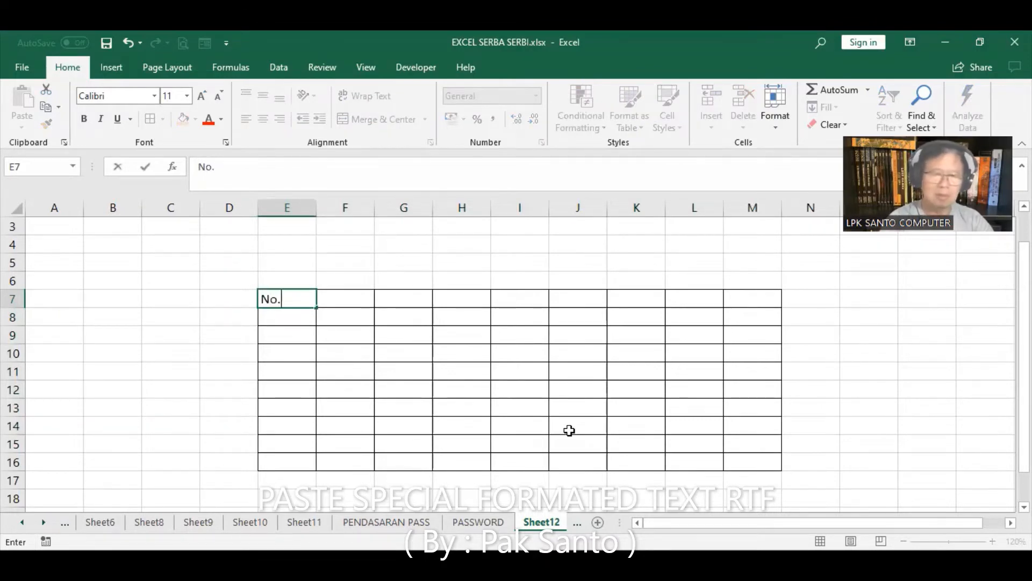
key("Tab")
type("nAMA")
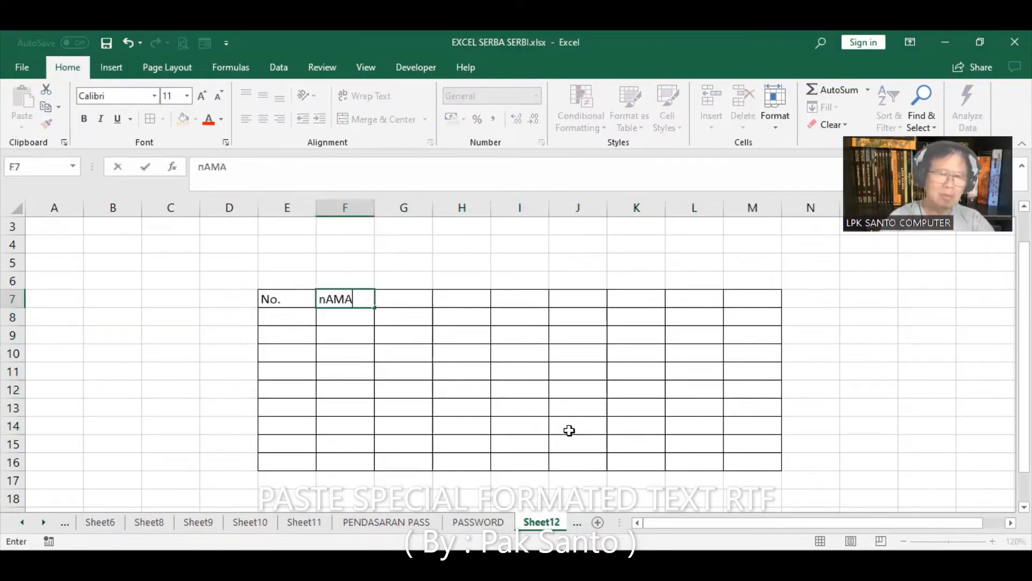
key("Tab")
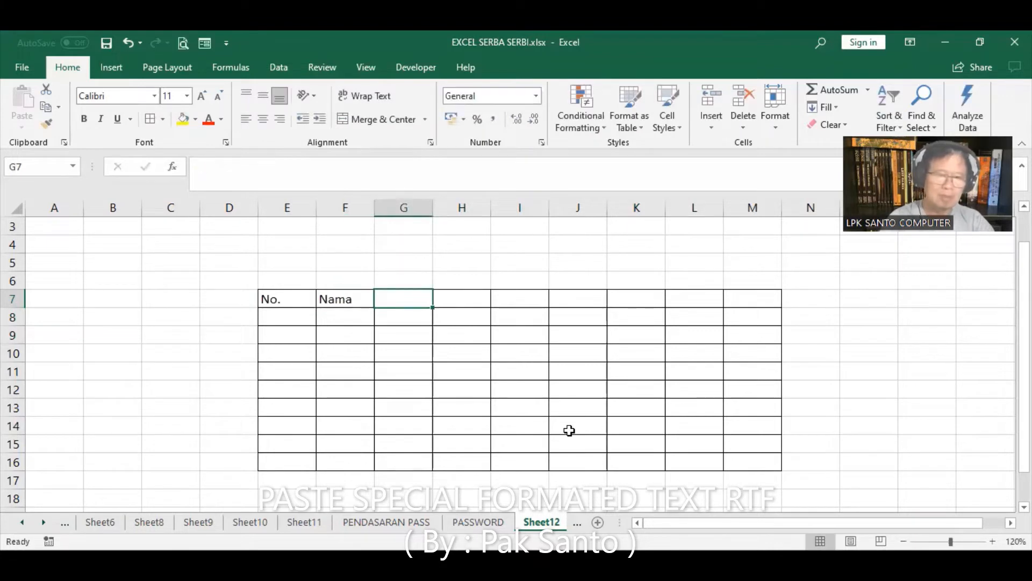
type("Bagian")
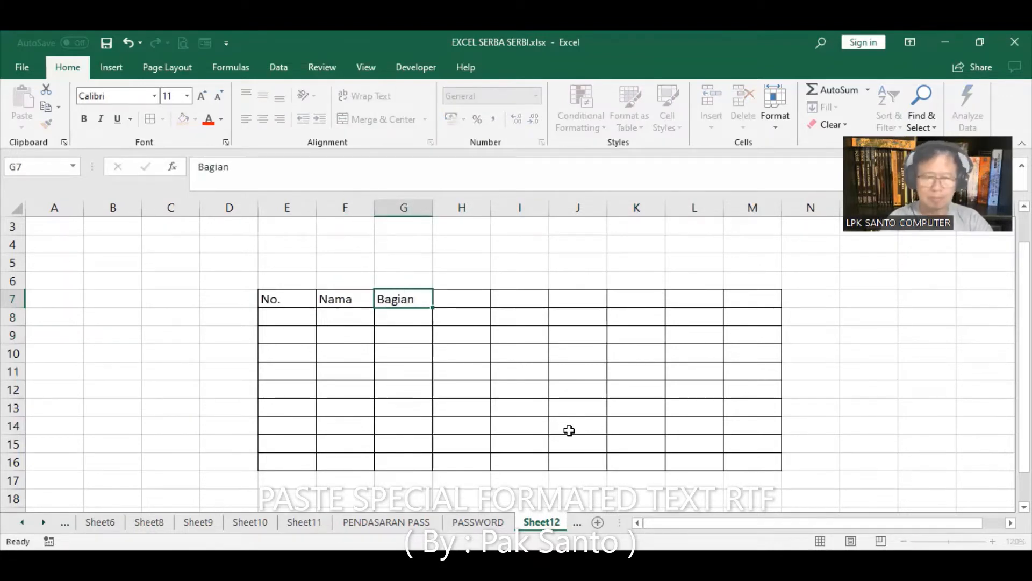
key("Tab")
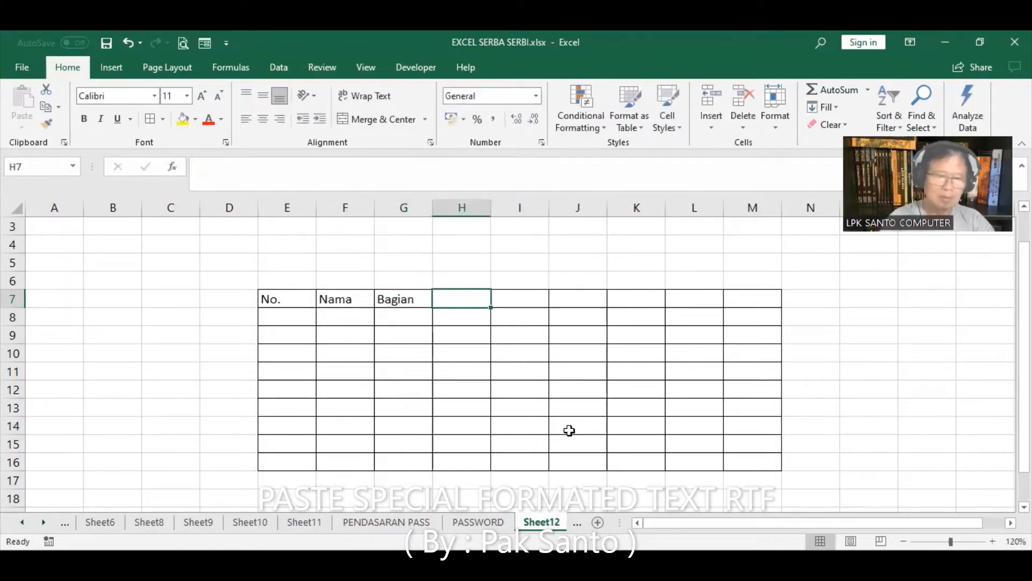
Enter the header "Honor / jam" in cell H7 and autofit the width of column H
type("Honor")
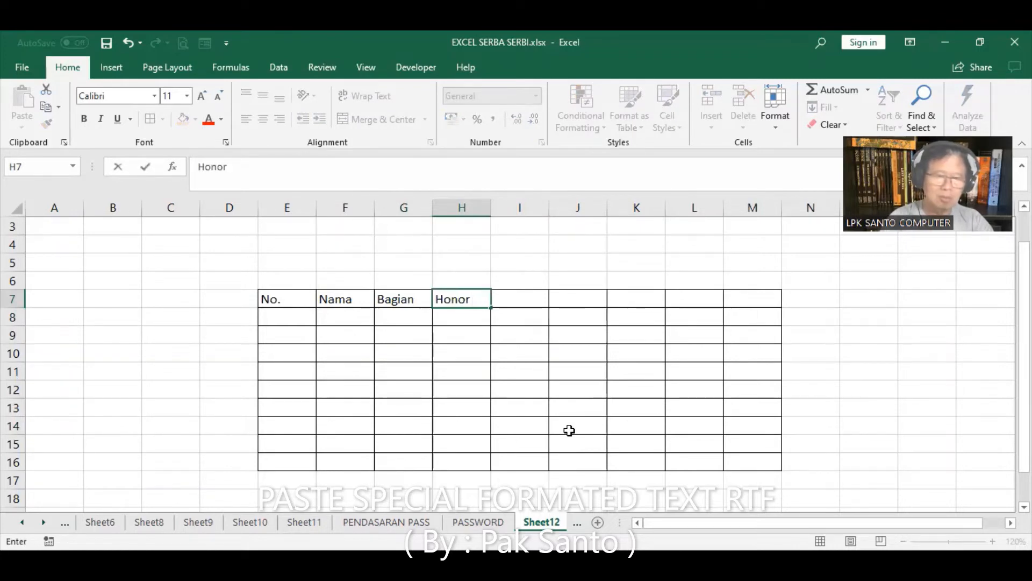
type(" / jam")
key("Tab")
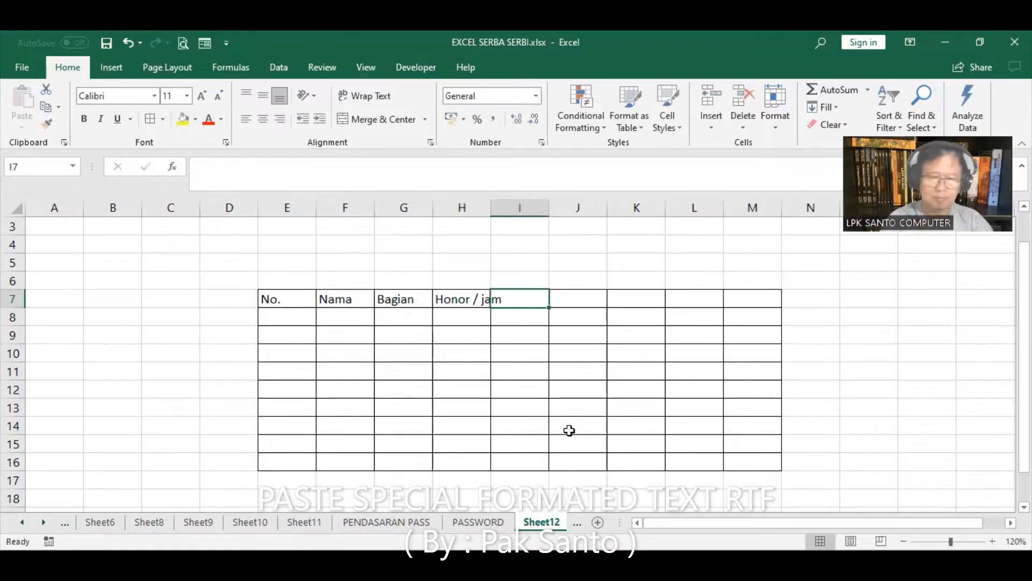
double_click(491, 205)
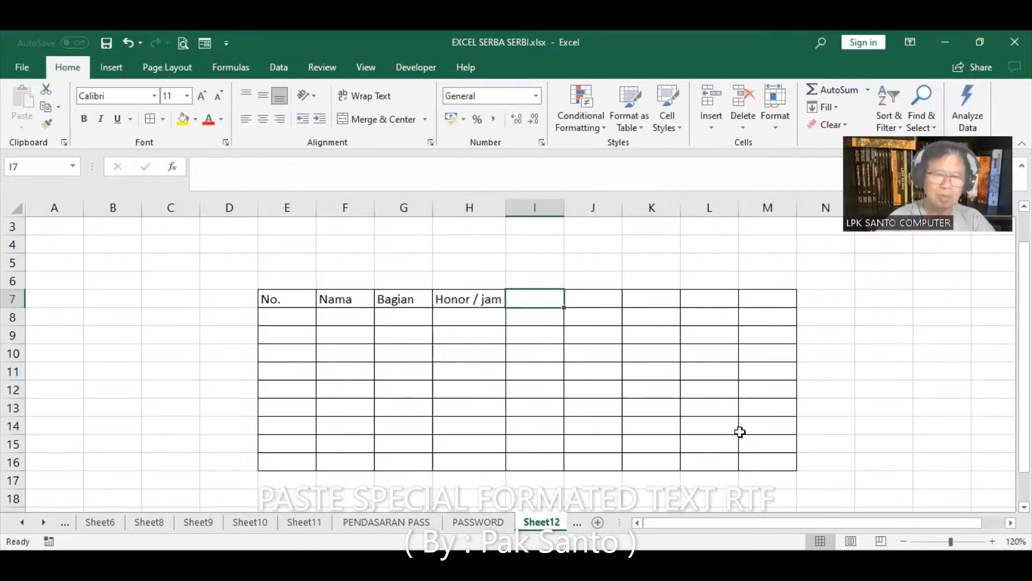
Enter the header "Lam ( Jam )" in cell I7
type("Jam")
key("BackSpace")
key("BackSpace")
key("BackSpace")
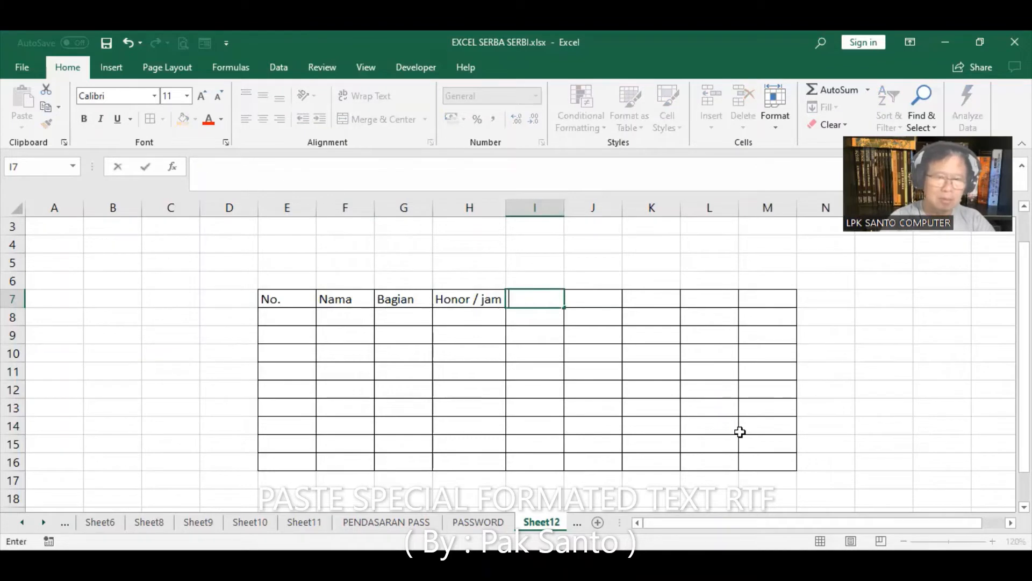
type("Lam Ja")
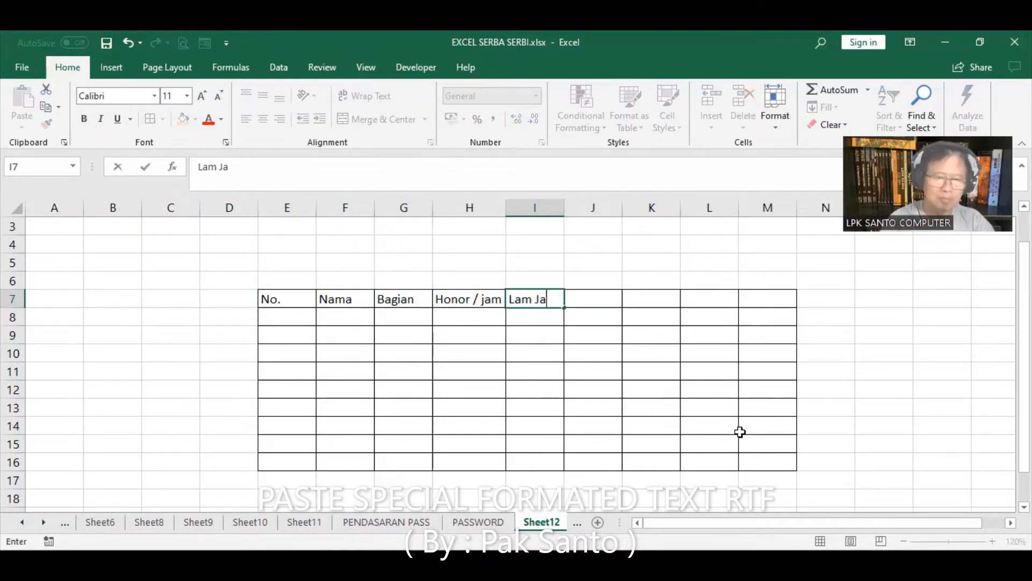
key("BackSpace")
key("BackSpace")
type("( J")
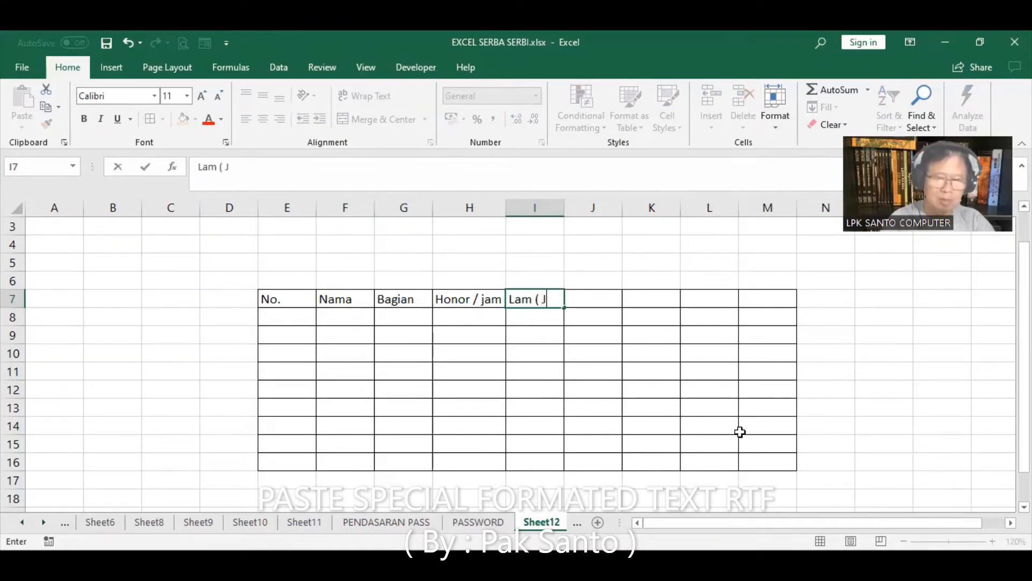
type("am")
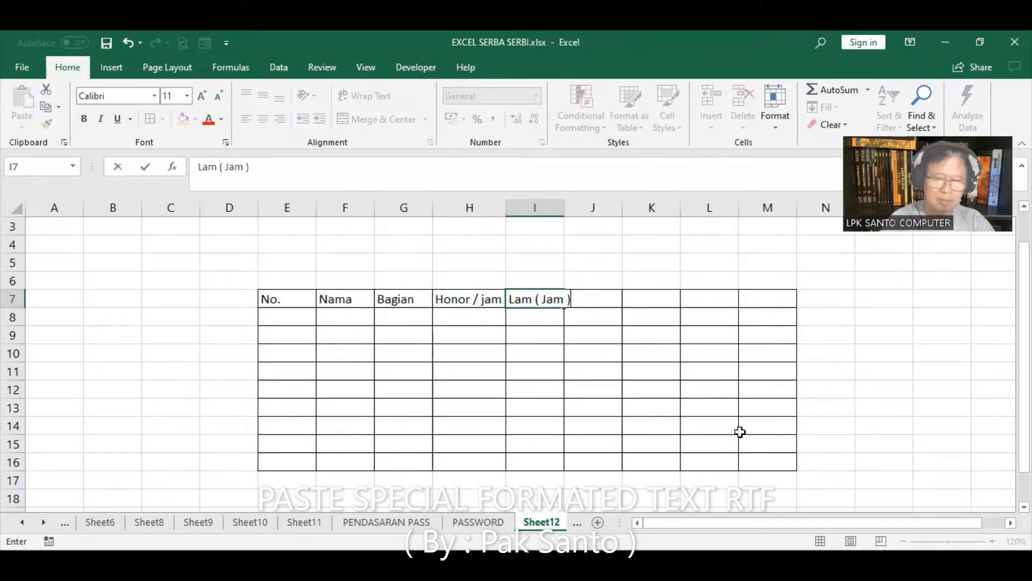
key("Tab")
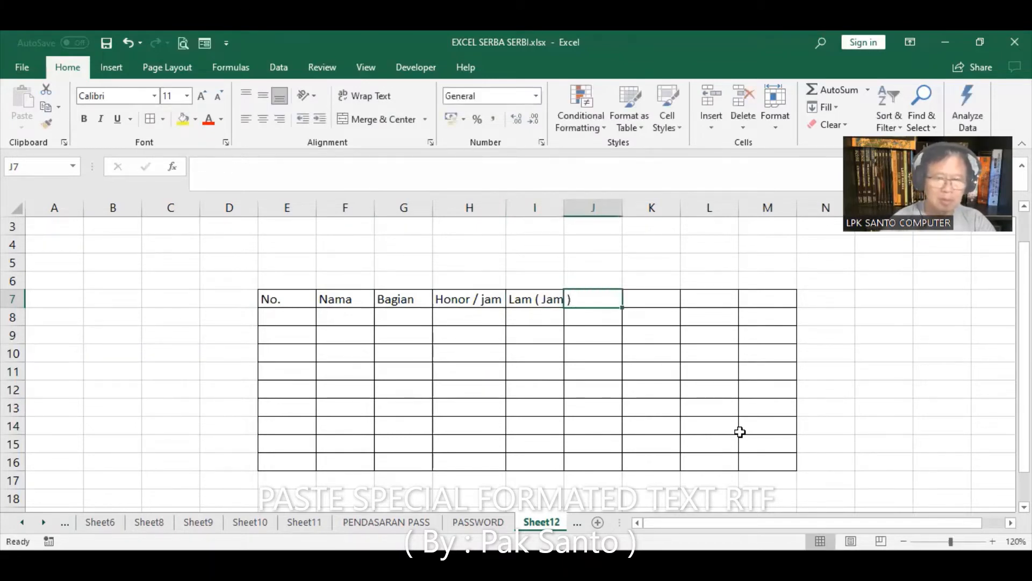
Enter the headers "Total Honor" in cell J7 and "Pajak" in cell K7
type("Tot")
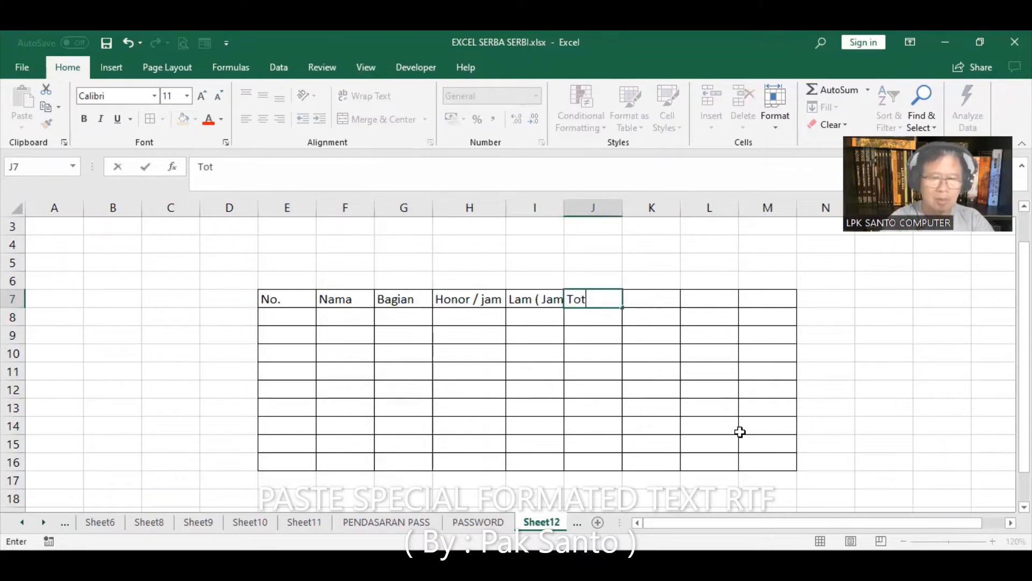
type("al Hon")
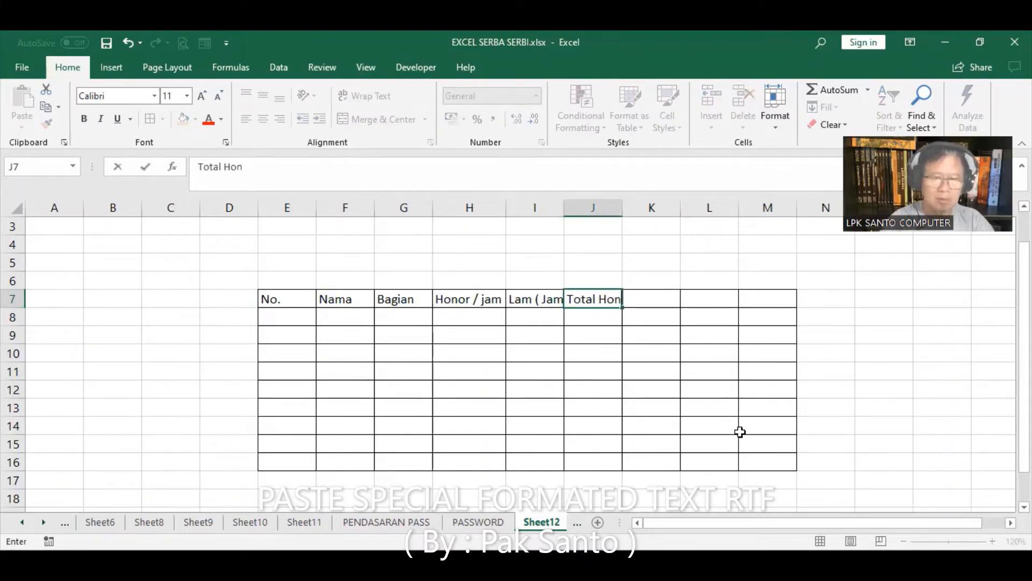
type("or")
key("Tab")
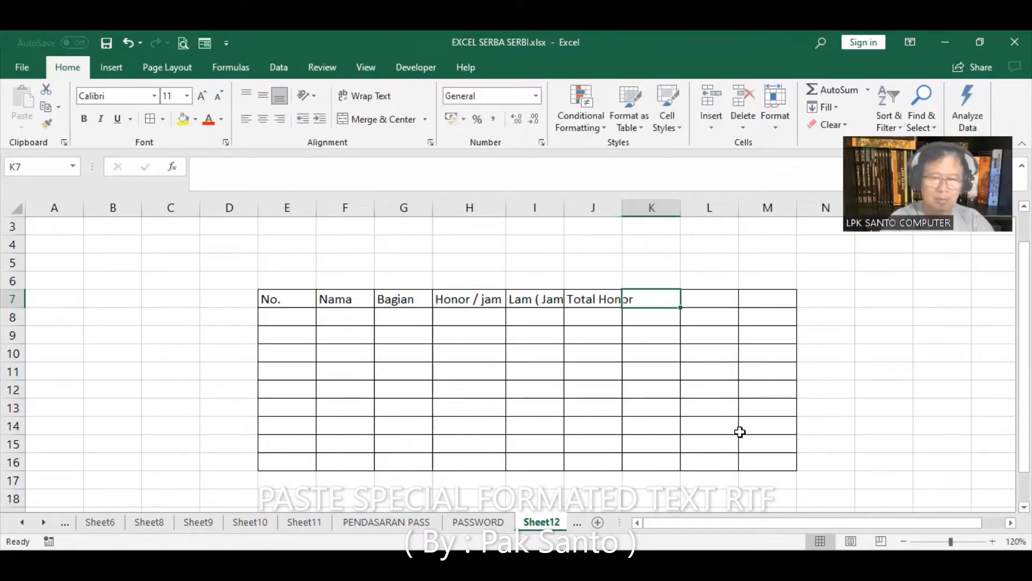
type("Pajak")
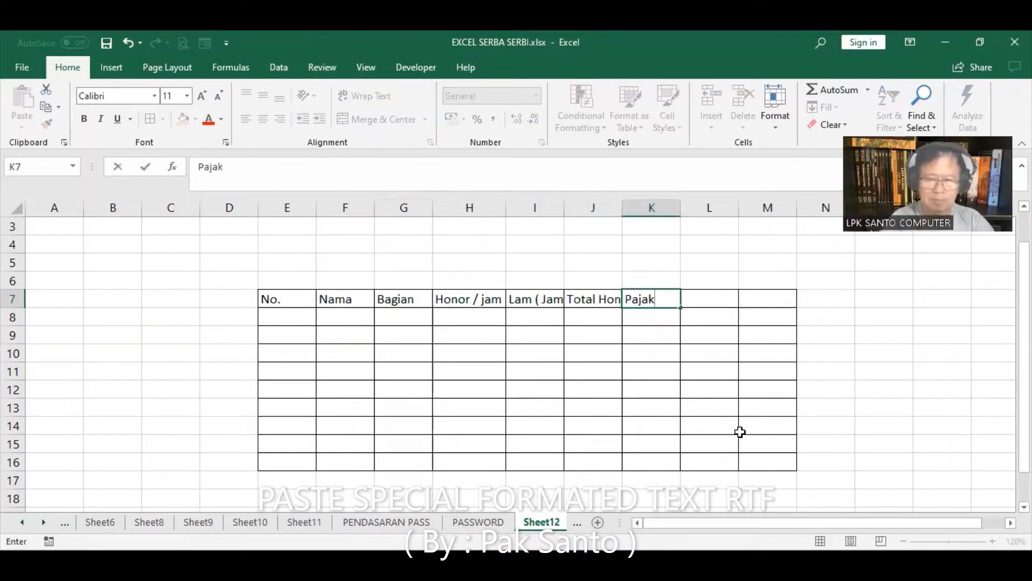
key("Tab")
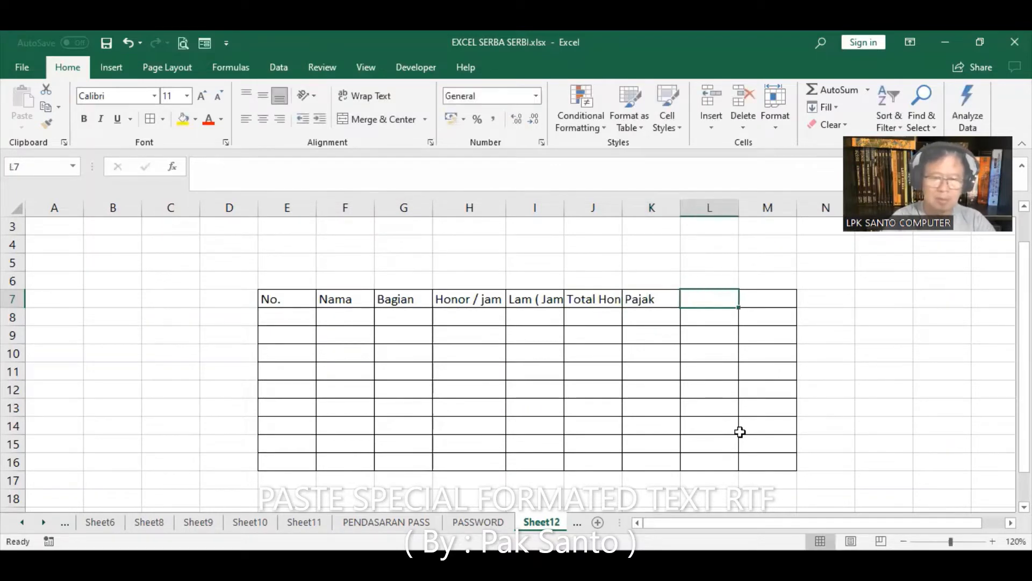
Enter the last two headers, "Total Terima" in cell L7 and "Keterangan" in cell M7
type("Total")
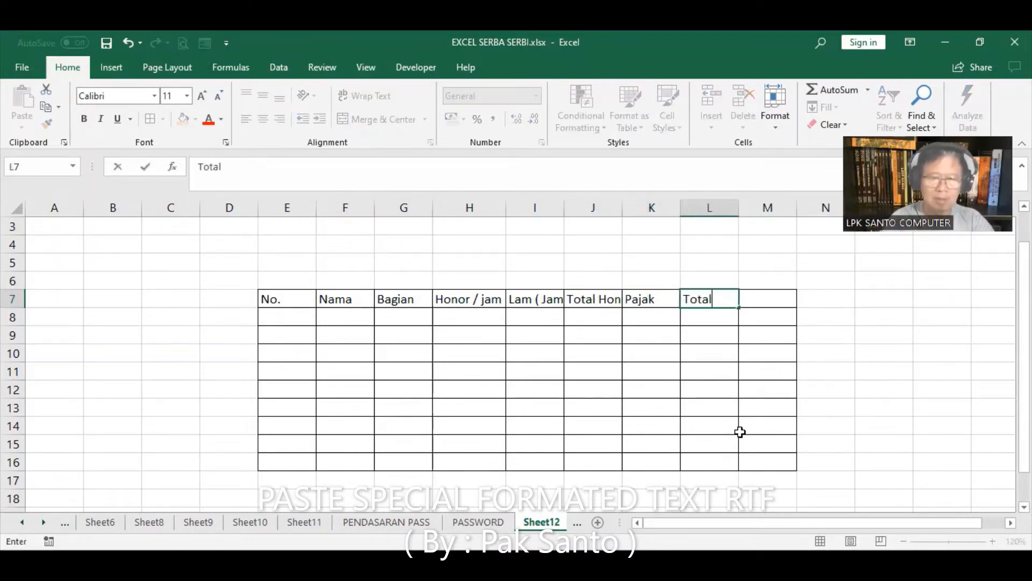
type(" Terima")
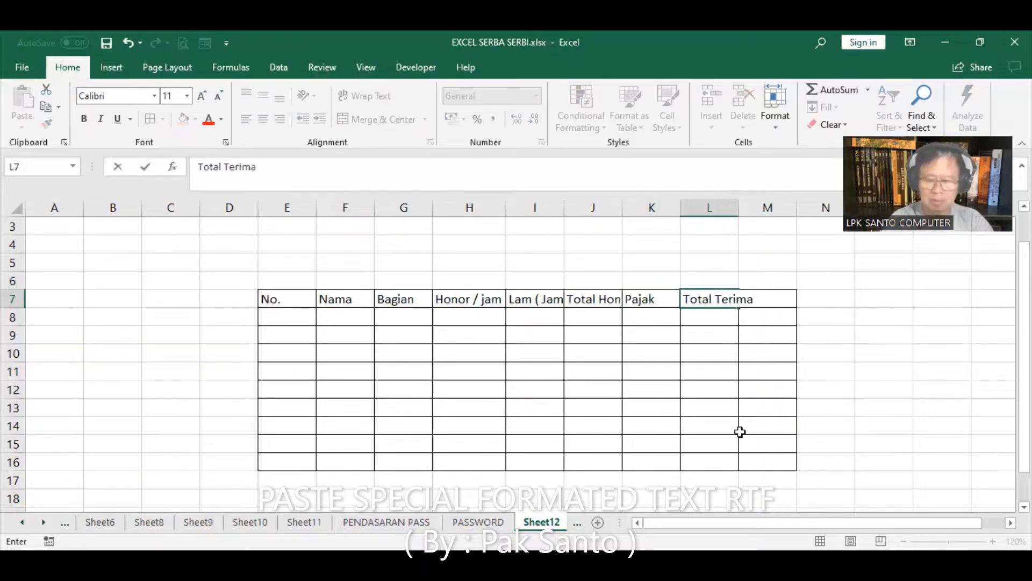
key("Tab")
type("Keterang")
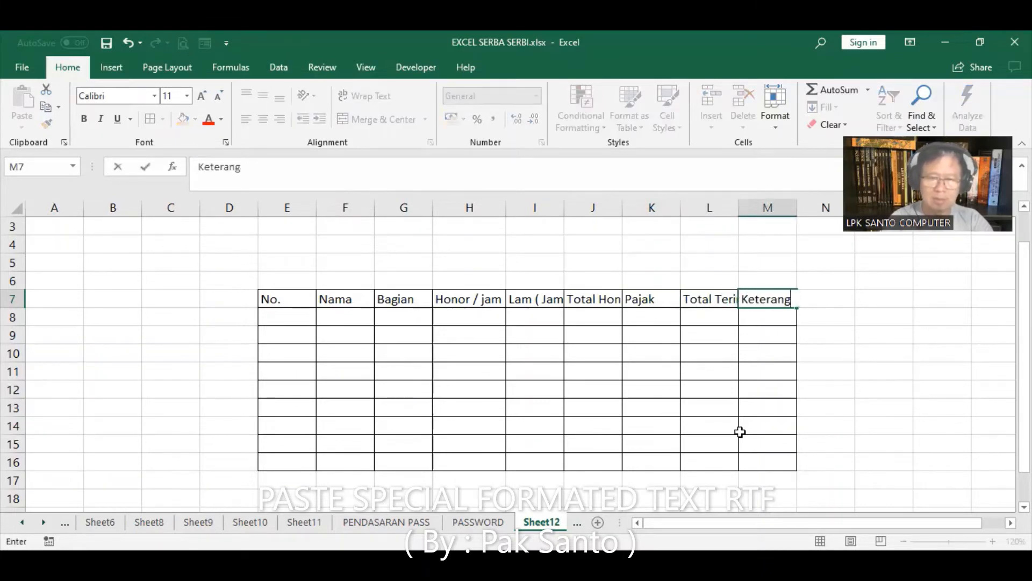
type("an")
key("Return")
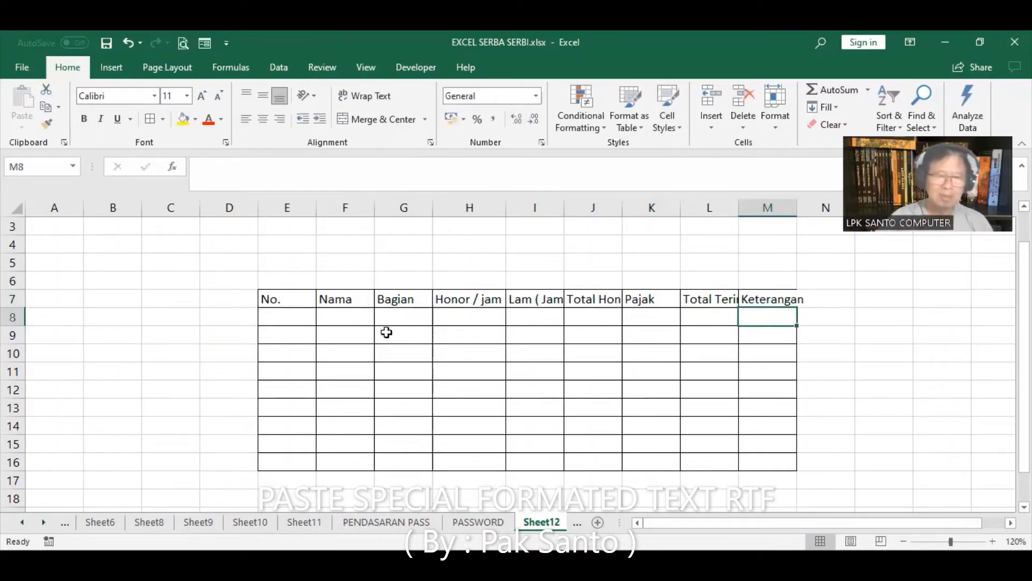
Number the rows under "No." by entering 1 and 2 in E8 and E9 and filling the series down to E16
left_click_drag(282, 320, 285, 318)
left_click(285, 318)
type("1")
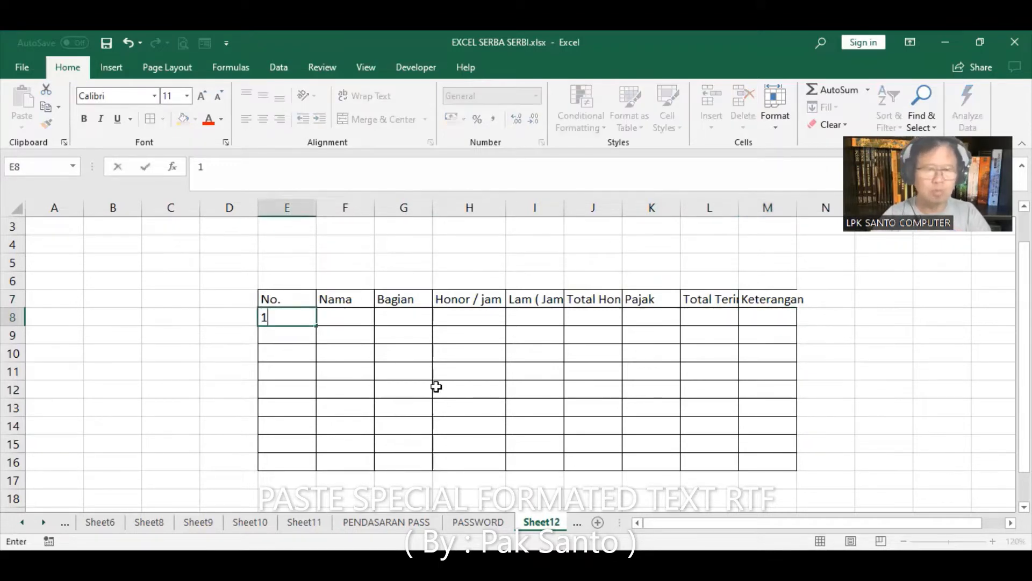
key("Return")
type("2")
key("Return")
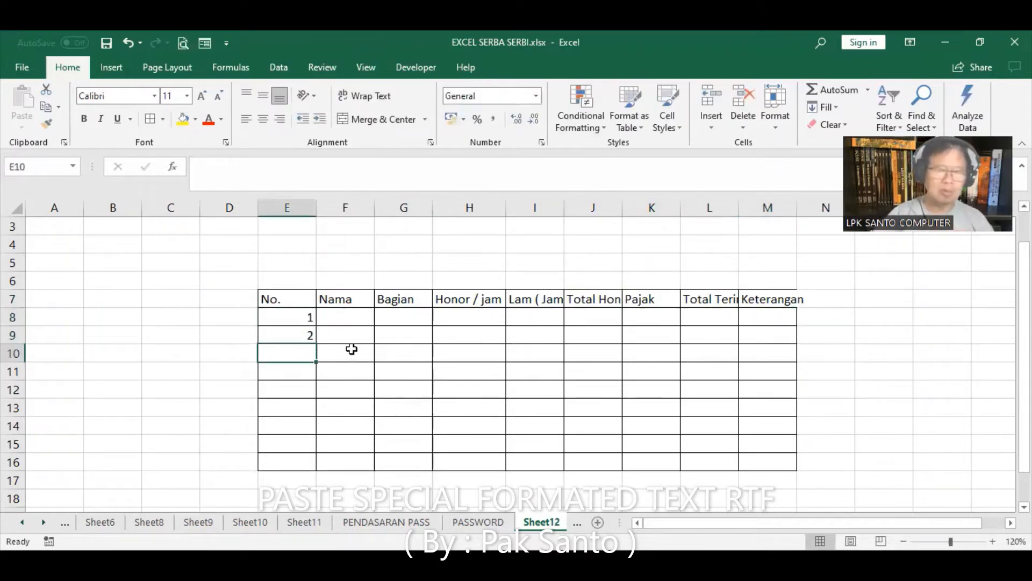
left_click_drag(305, 320, 302, 335)
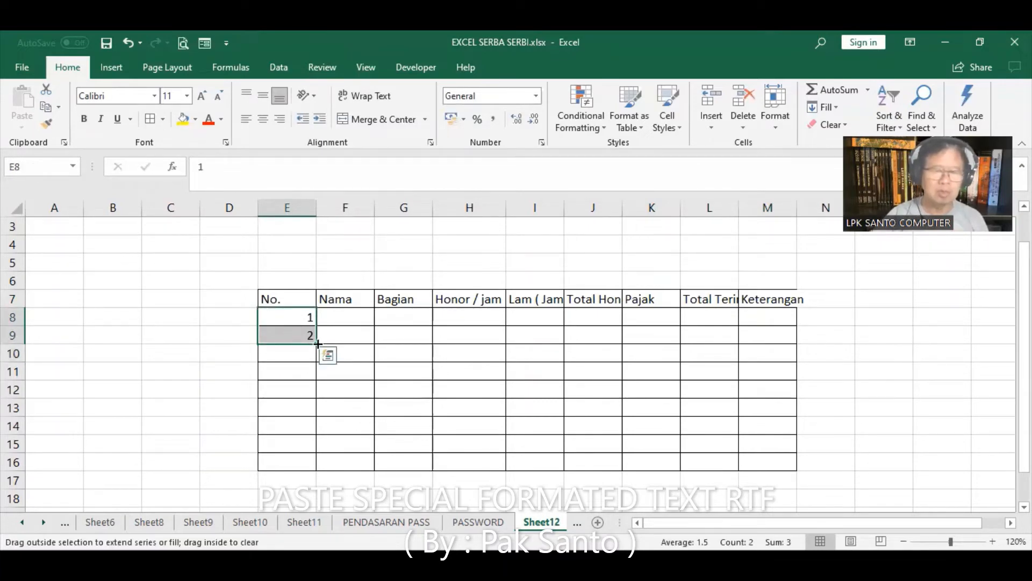
left_click_drag(314, 357, 315, 462)
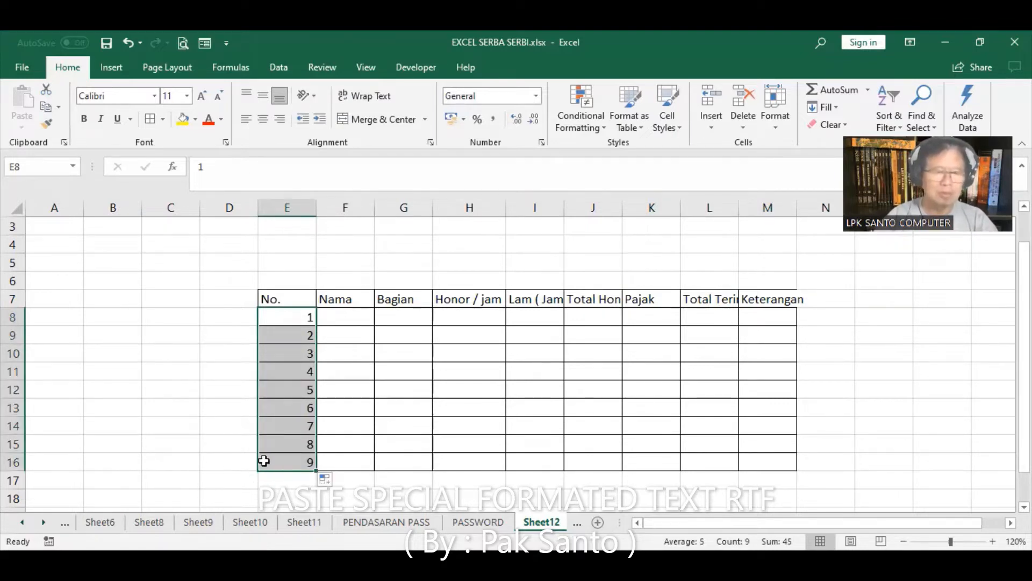
Insert a new row at row 16 and extend the numbering in column E to 10 in cell E17
left_click(14, 463)
right_click(23, 468)
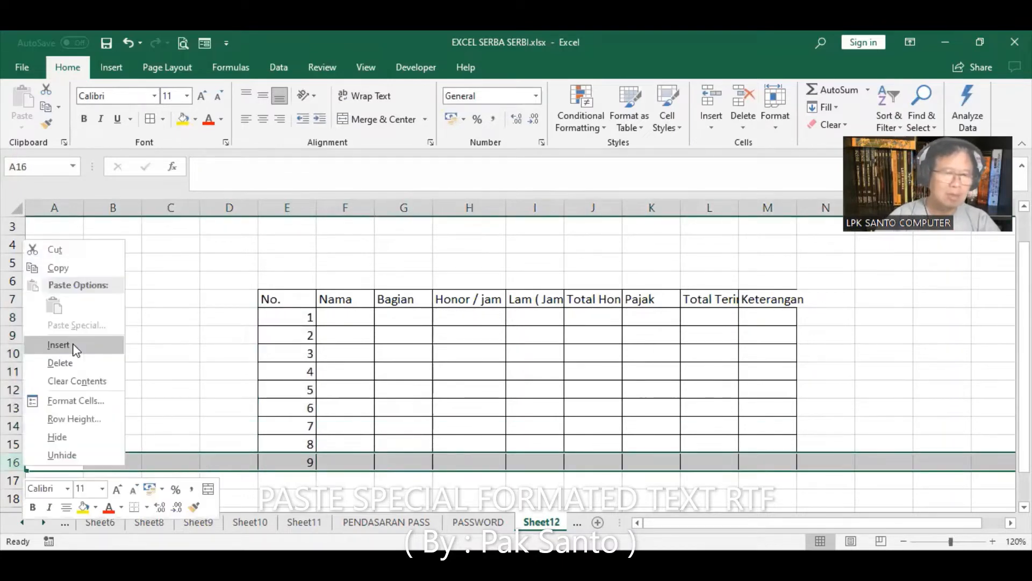
left_click(75, 349)
left_click_drag(283, 424, 316, 484)
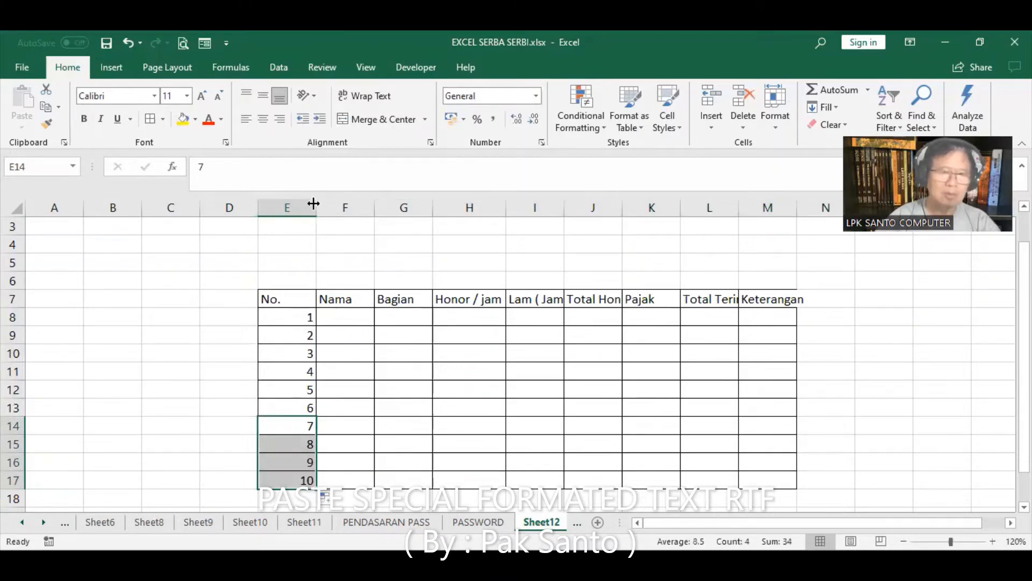
Make the whole header row 7 bold and centre its text horizontally
left_click(14, 297)
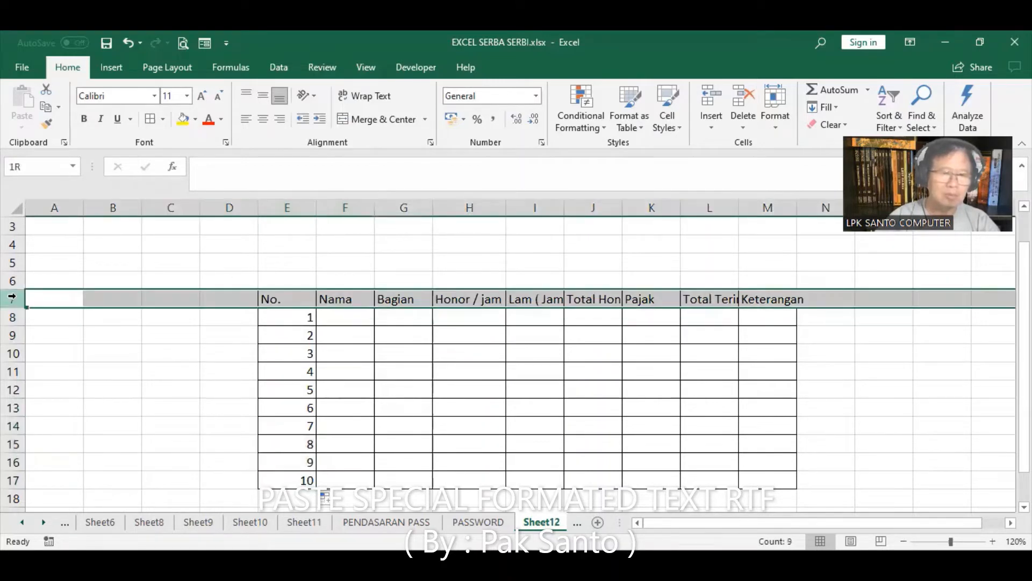
left_click(84, 119)
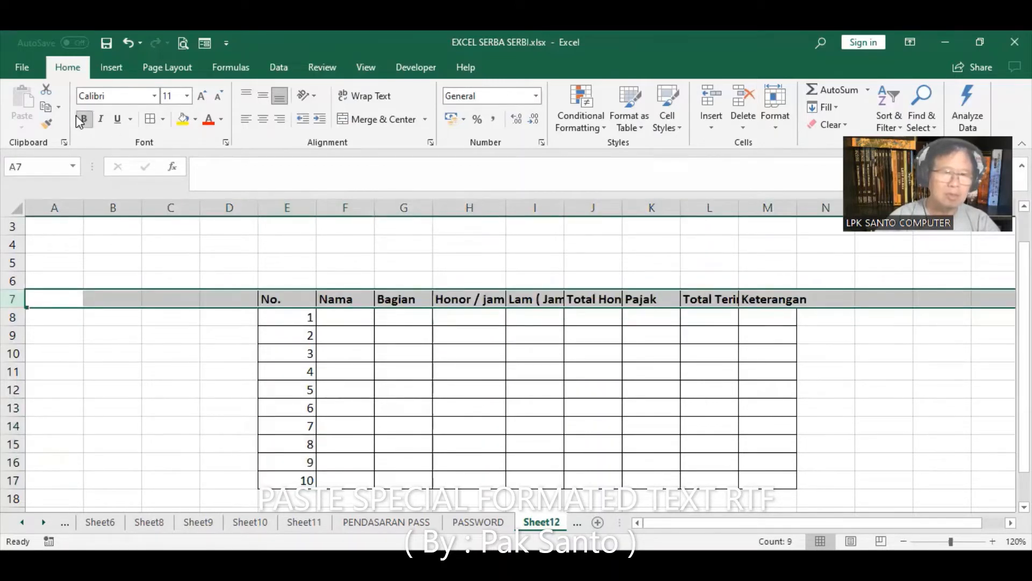
left_click(263, 118)
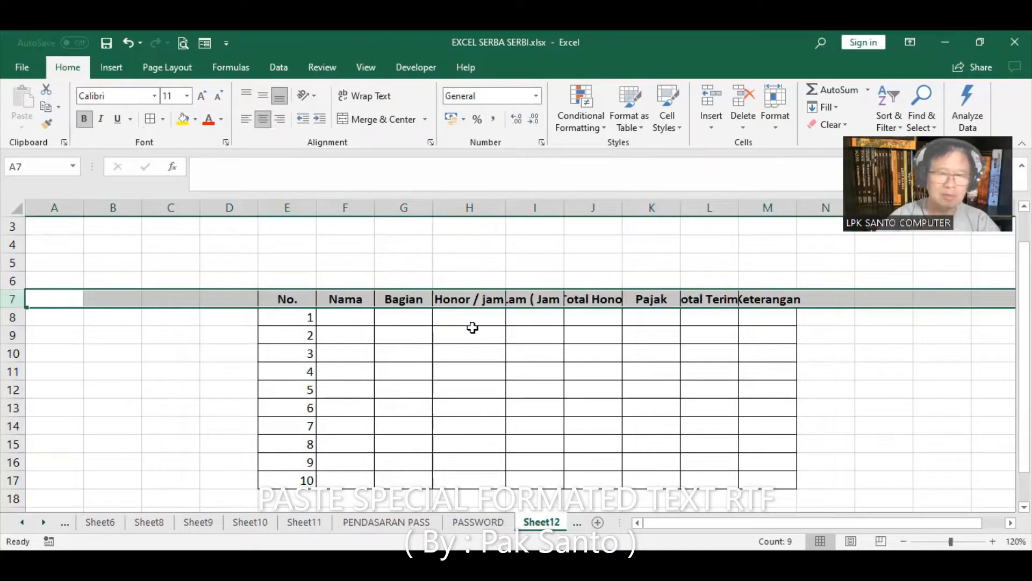
Apply Wrap Text to the "Honor / jam" header in cell H7
left_click(465, 300)
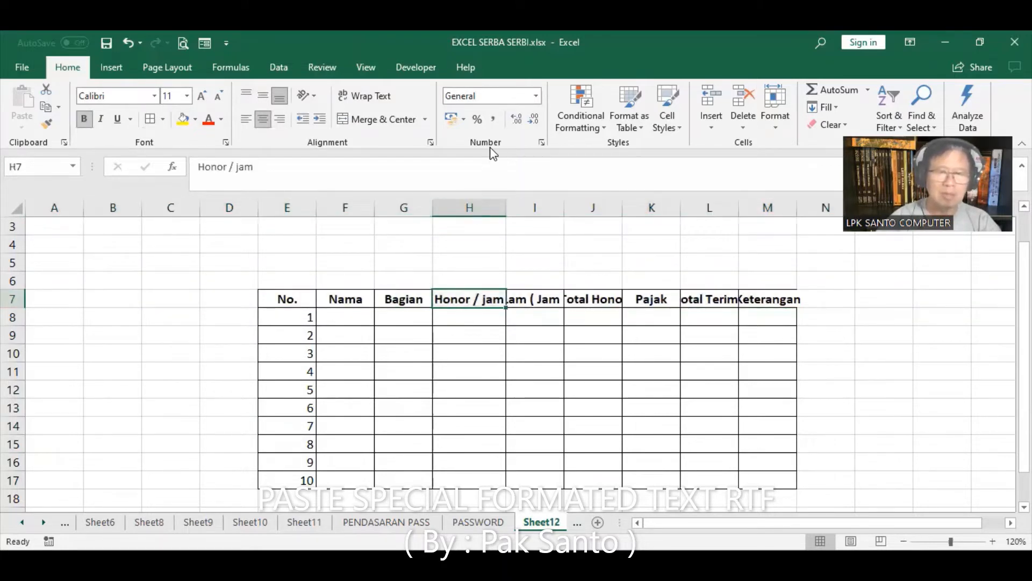
left_click(371, 95)
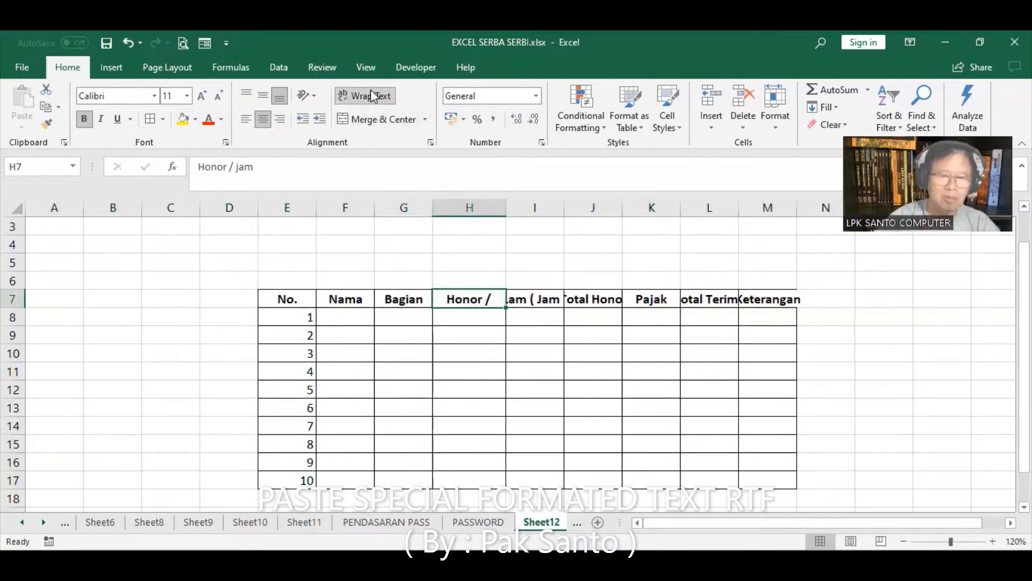
Middle-align the "Honor / jam" header in H7 vertically and make row 7 tall enough for two lines of text
left_click(263, 99)
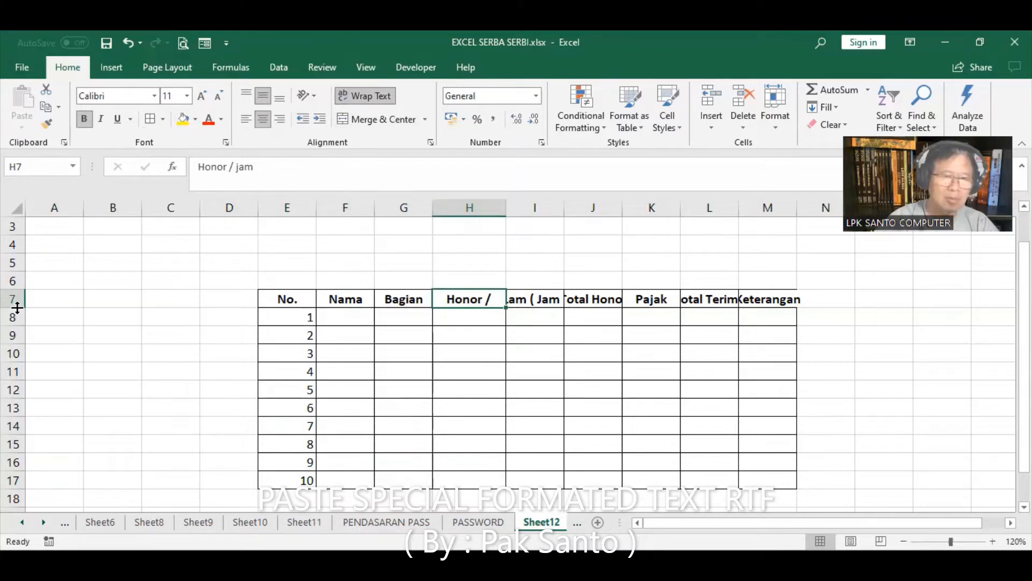
left_click_drag(18, 307, 14, 326)
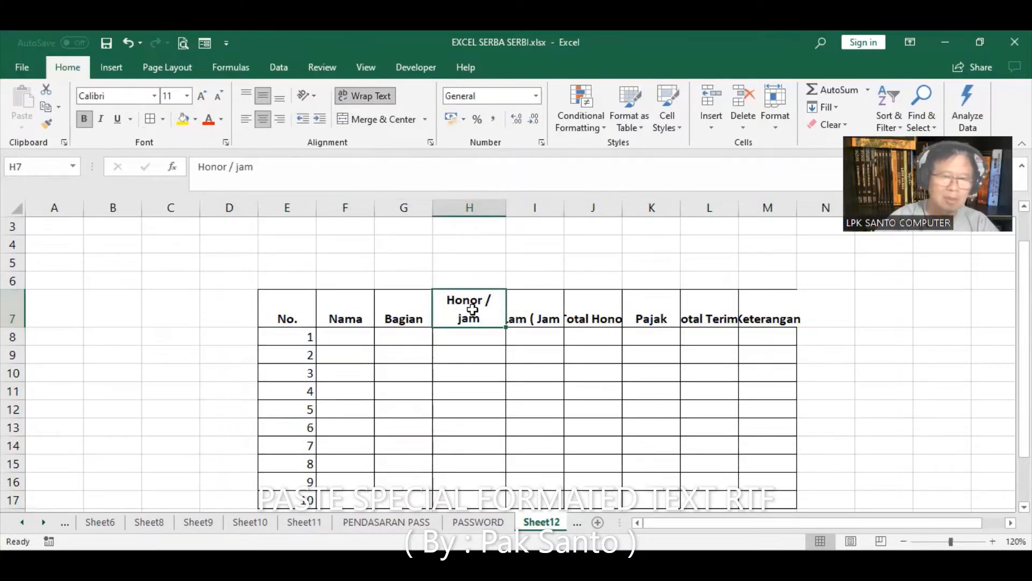
Copy the formatting of header cell H7 onto the other headers in row 7, E7:G7 and I7:M7, with Format Painter
double_click(50, 124)
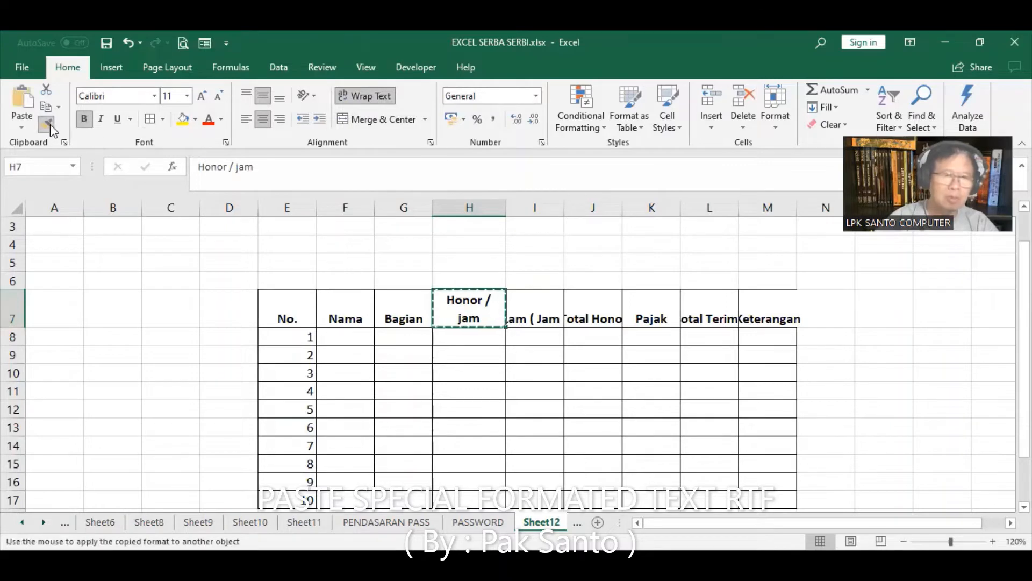
left_click(299, 305)
left_click(356, 309)
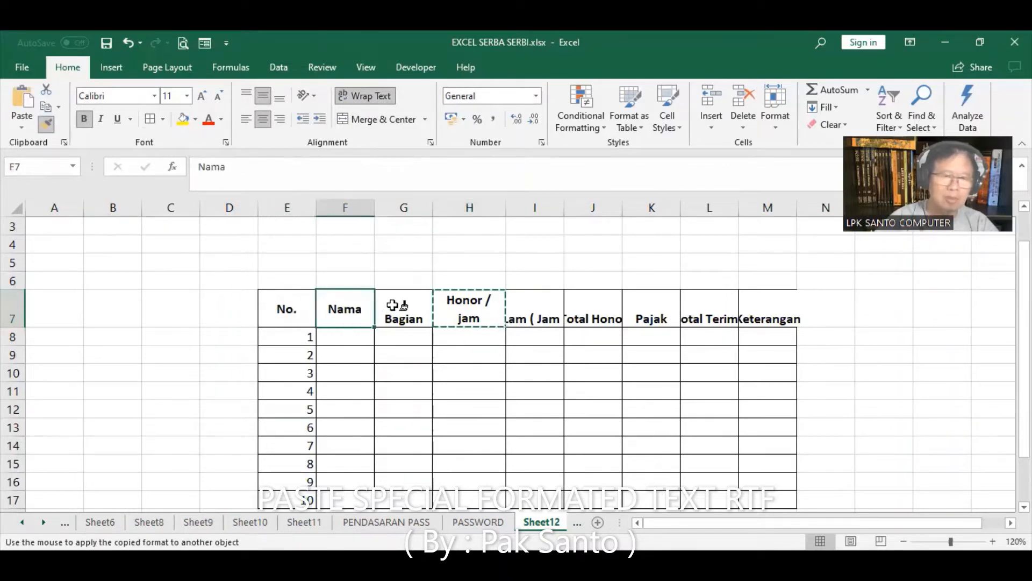
left_click(402, 312)
left_click(535, 308)
left_click(585, 306)
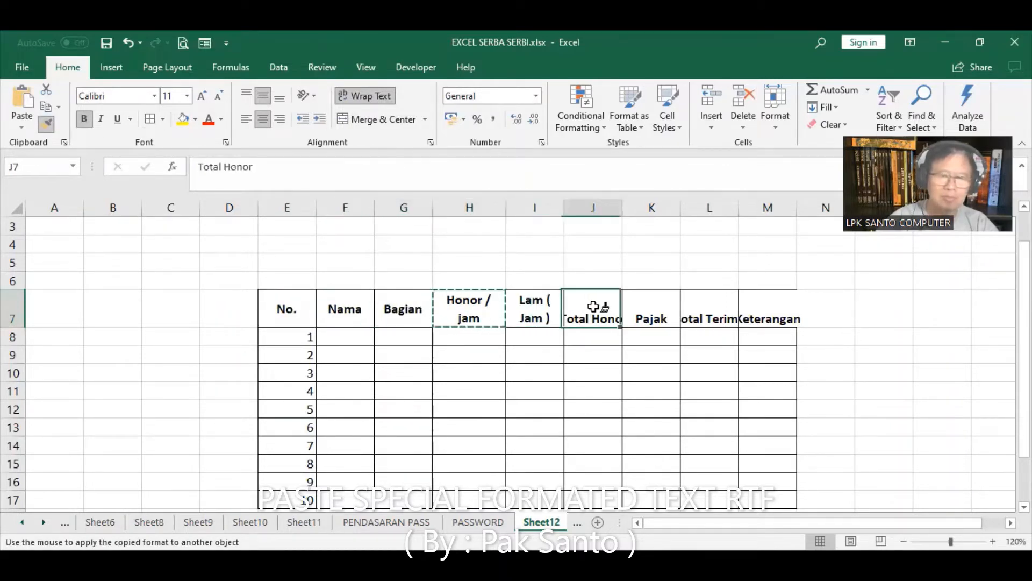
left_click(652, 306)
left_click(704, 306)
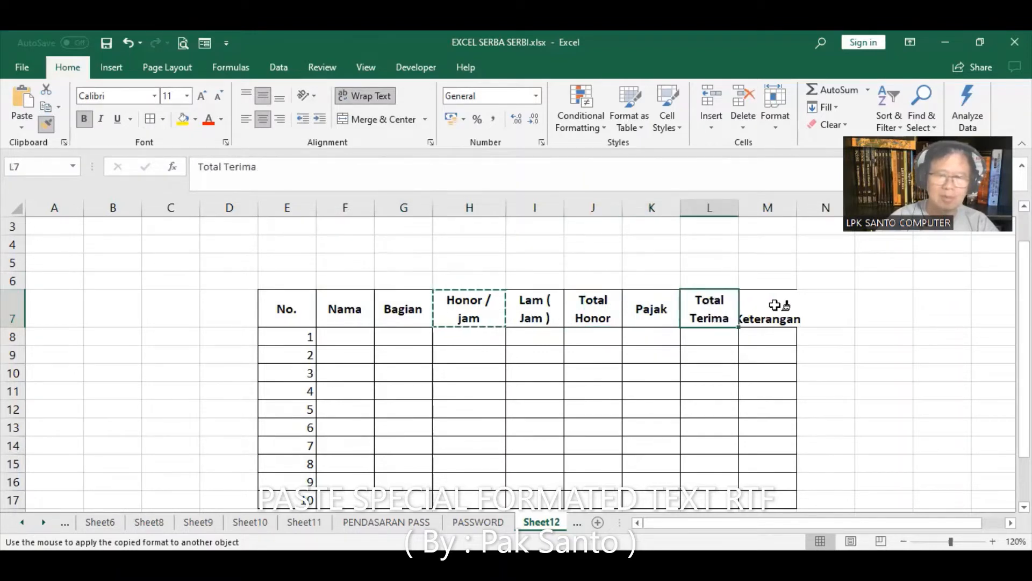
left_click(758, 306)
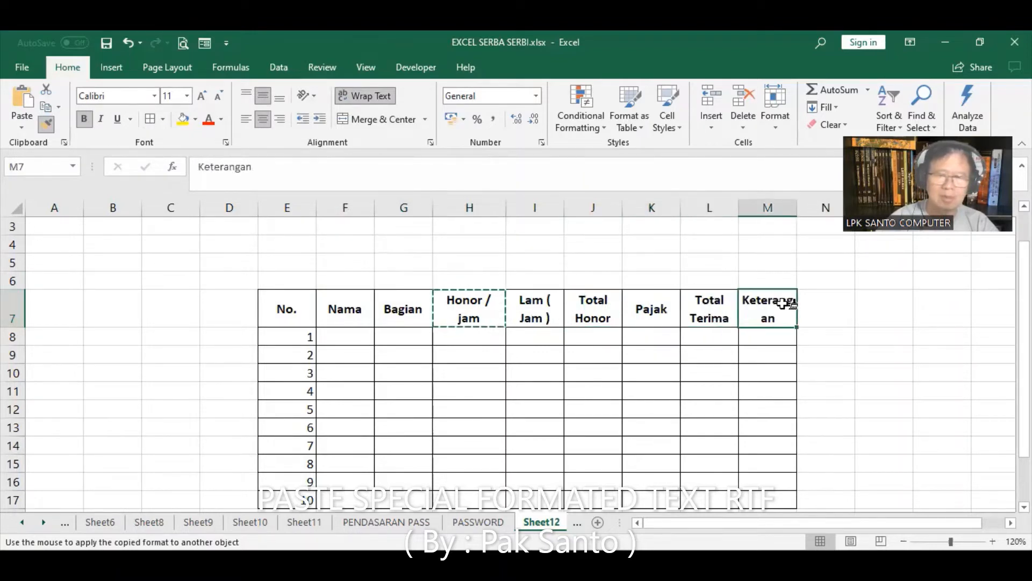
left_click(49, 123)
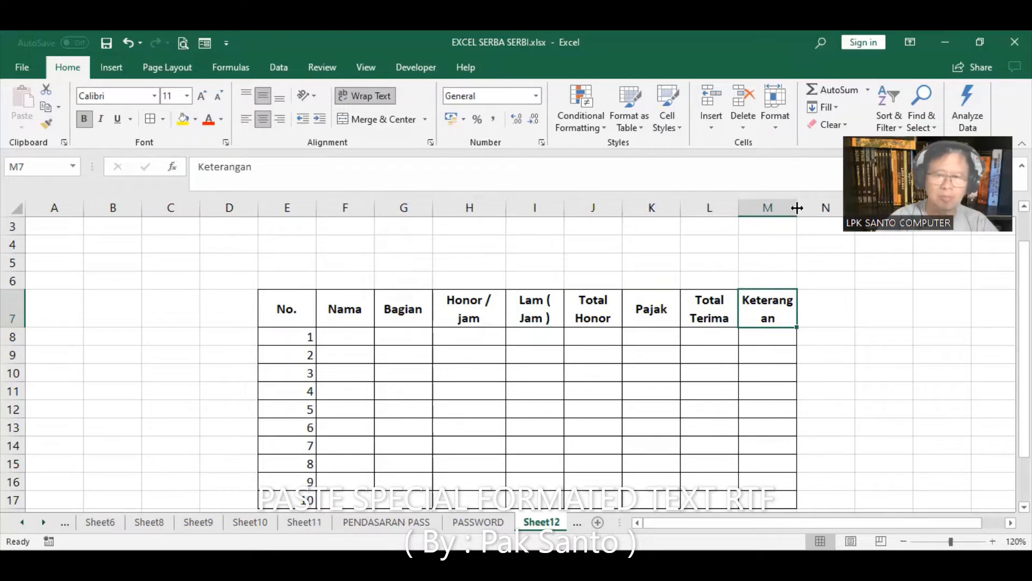
Widen column M so "Keterangan" fits on one line, and narrow column I to about half its width
left_click_drag(810, 216, 815, 221)
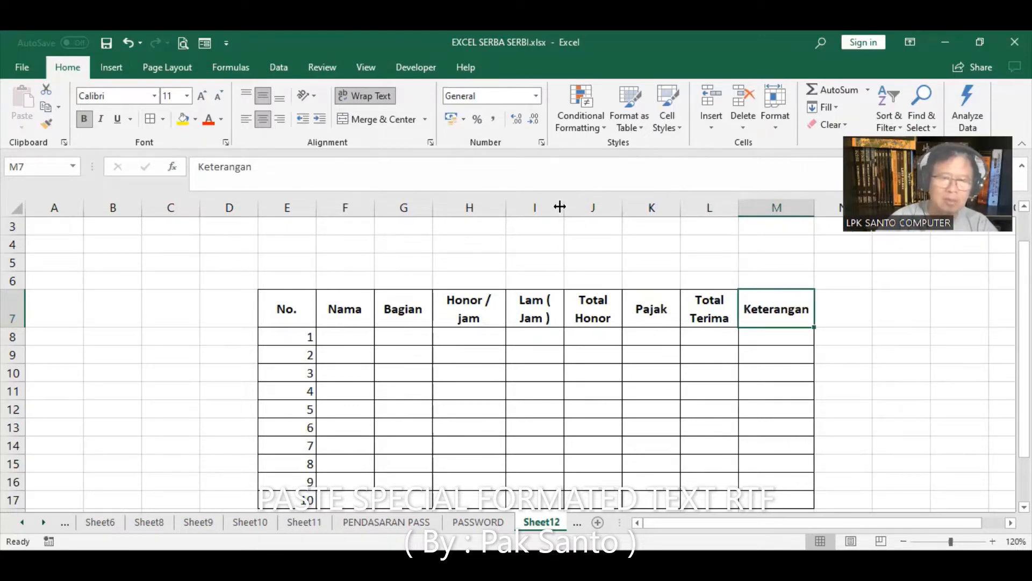
left_click_drag(574, 211, 537, 215)
Correct the header in I7 to "Lama ( Jam )" and widen column I so the text fits on two lines
left_click(530, 304)
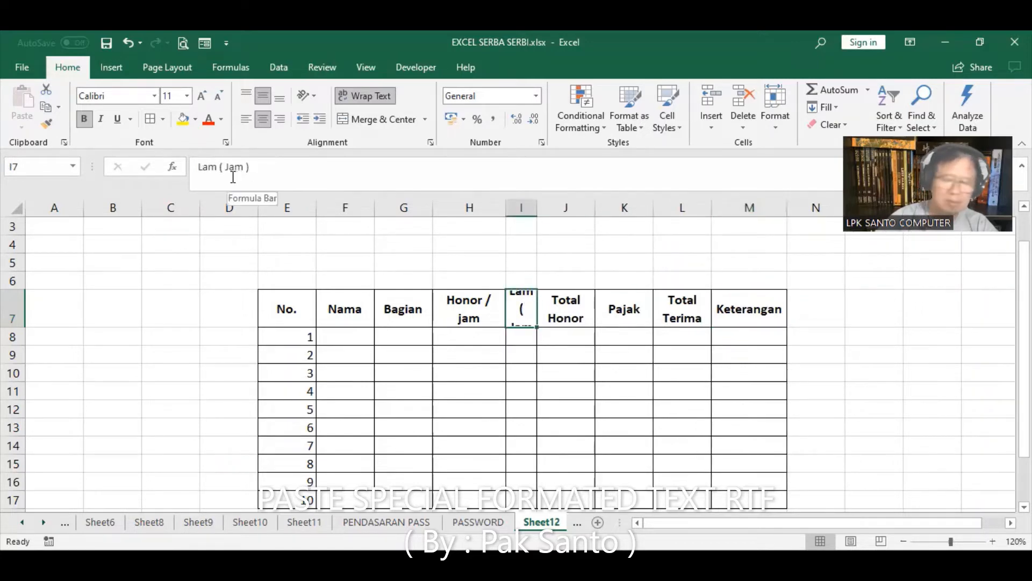
key("F2")
type("a")
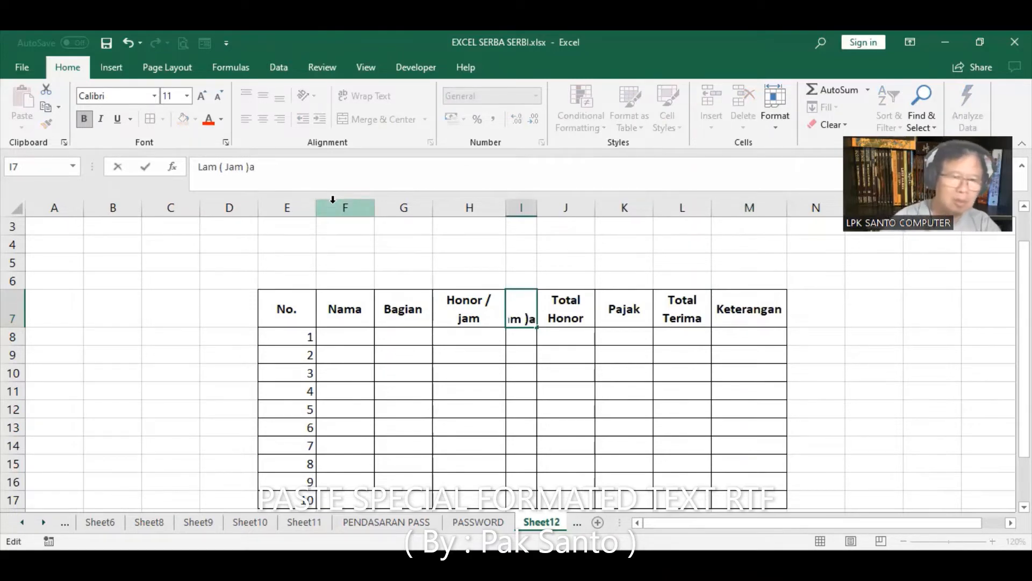
key("Home")
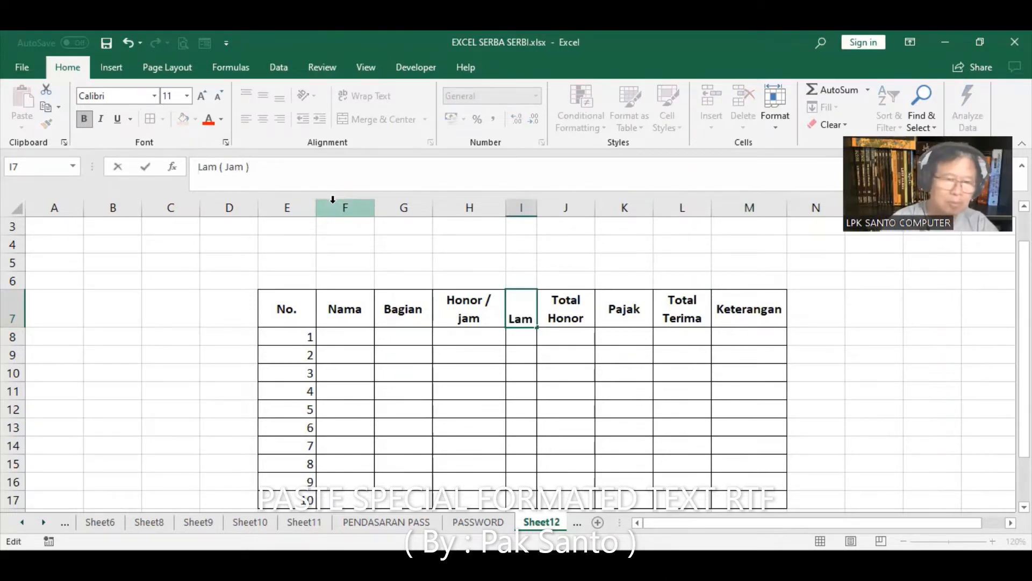
type("a")
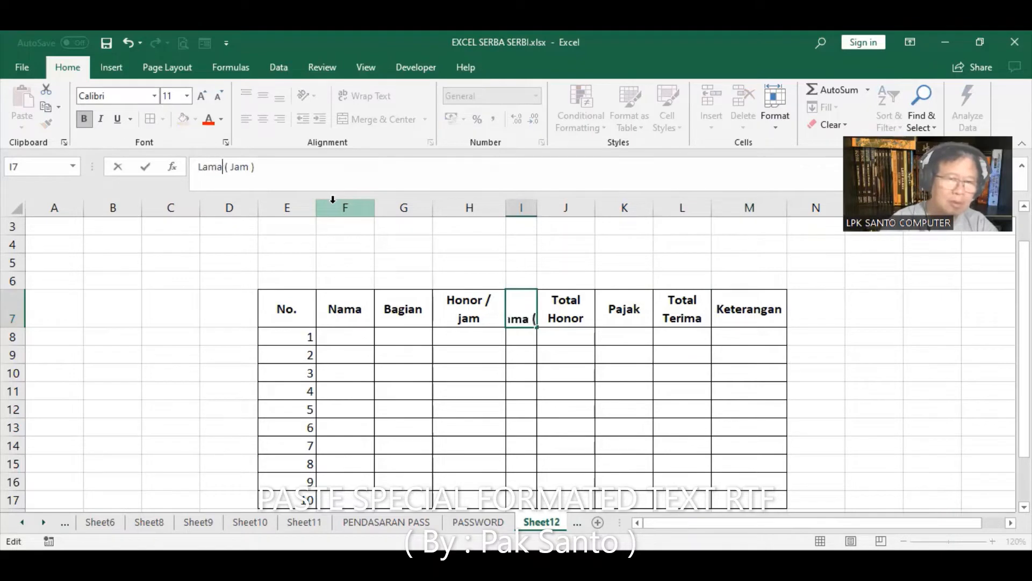
key("Return")
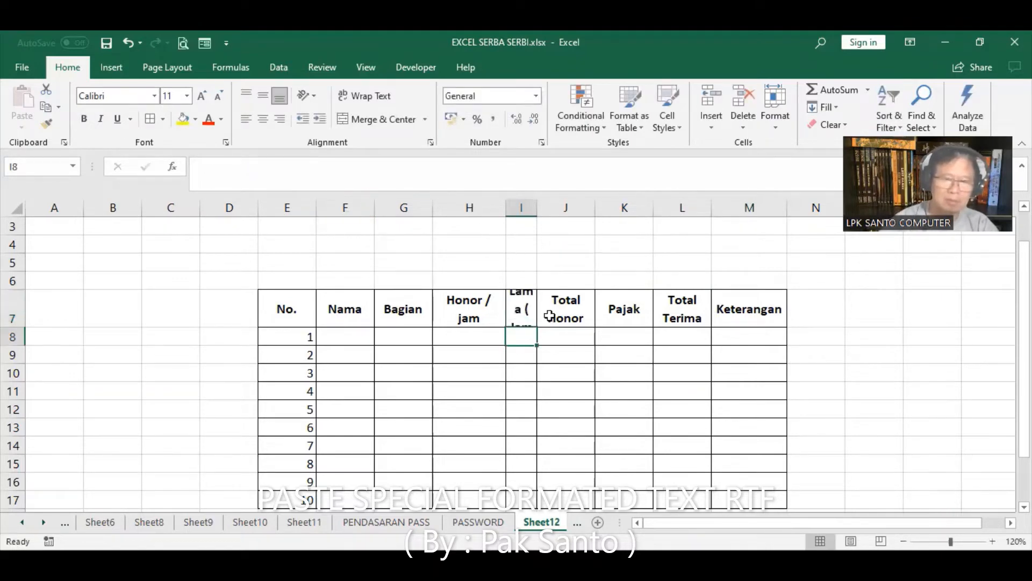
left_click_drag(536, 208, 557, 211)
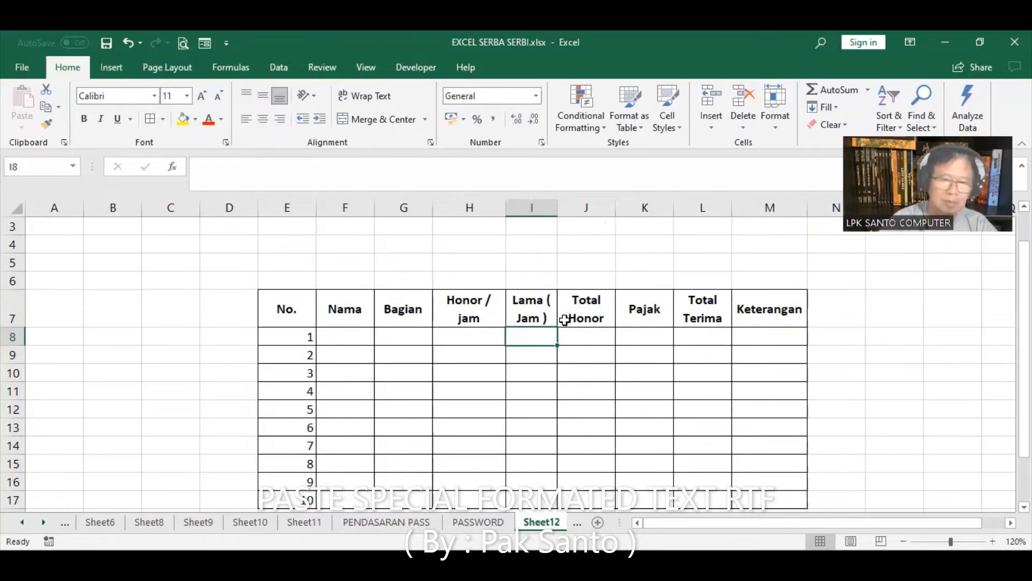
Remove the spaces inside the parentheses of the I7 header so it reads "Lama (Jam)"
left_click(522, 294)
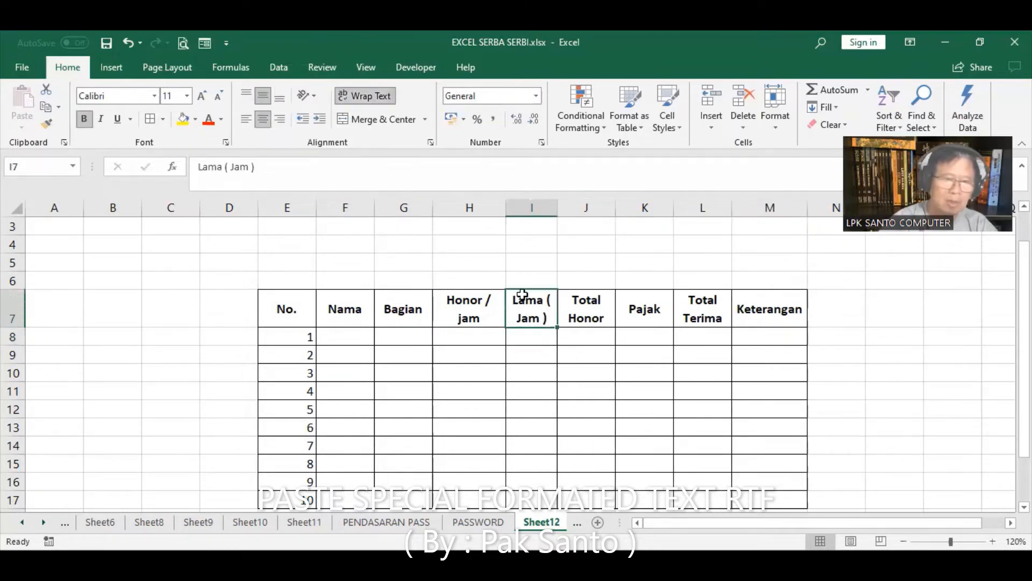
left_click(227, 166)
key("Delete")
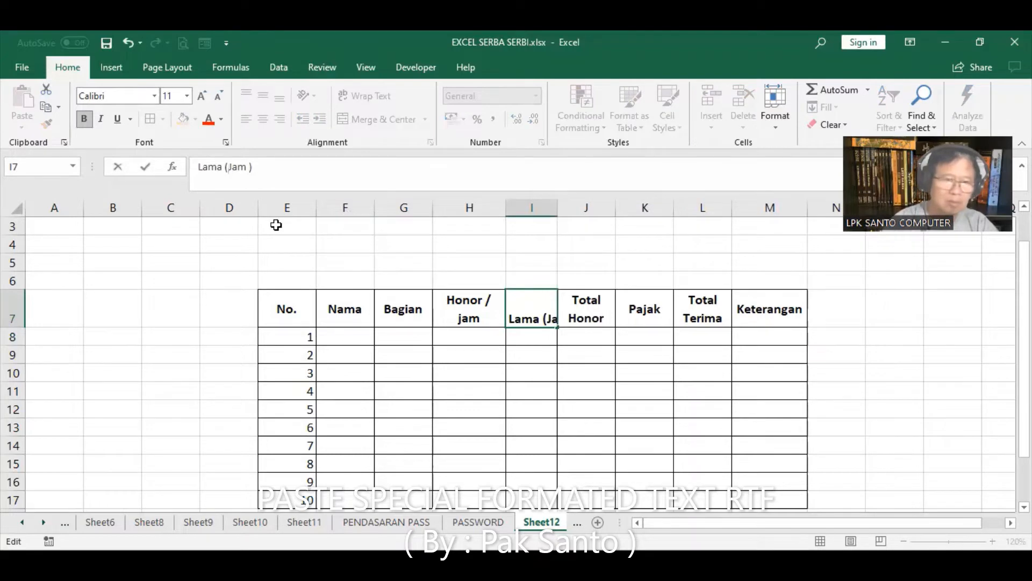
key("Right")
key("Right")
key("Return")
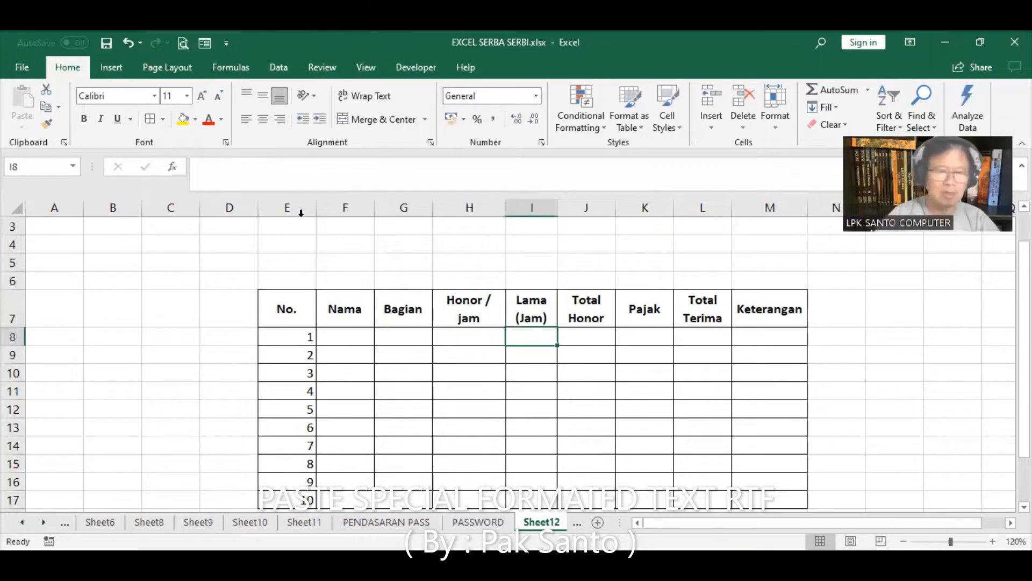
Centre the contents of the whole "No." column E horizontally
left_click(282, 207)
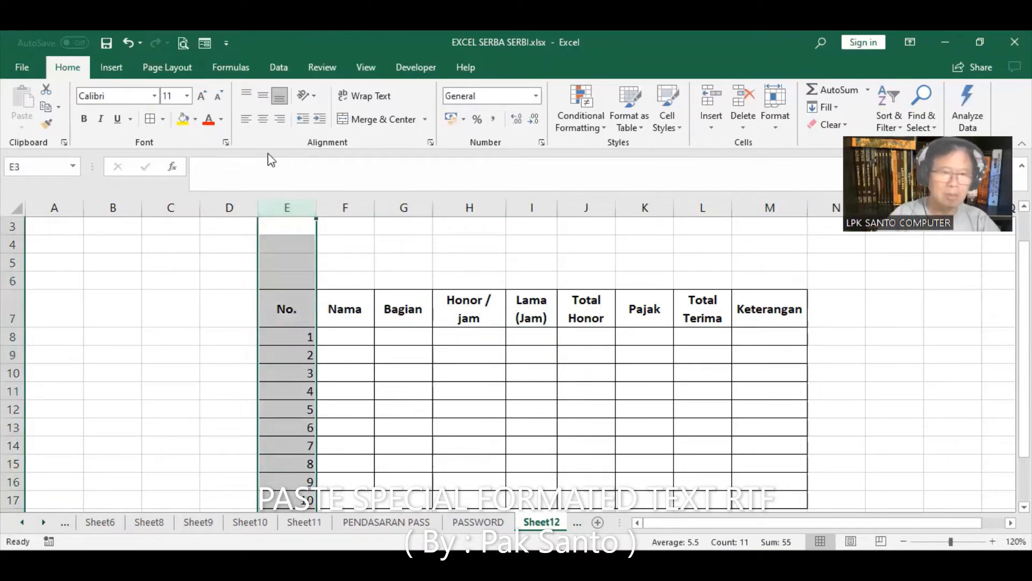
left_click(264, 125)
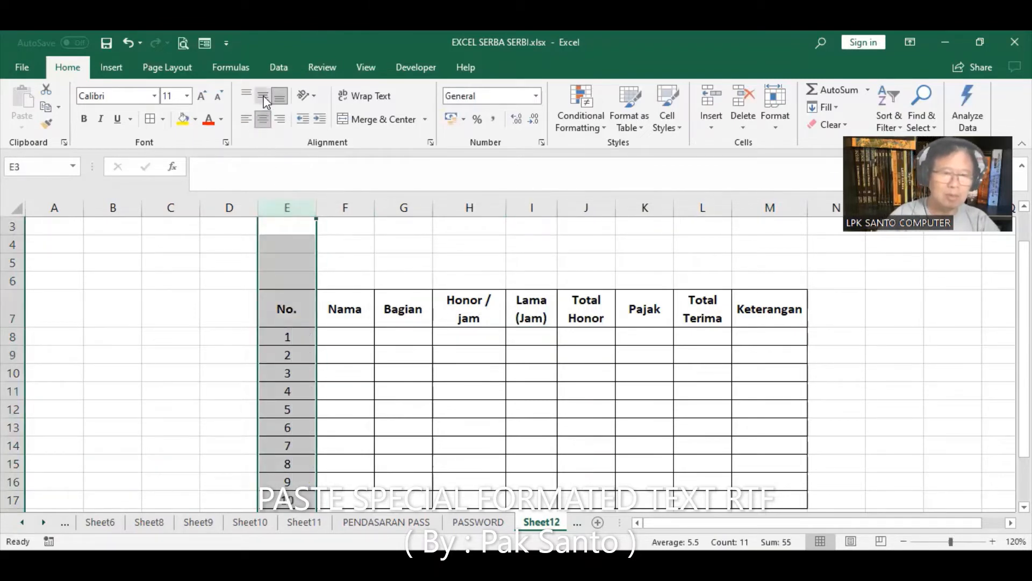
left_click(391, 357)
scroll(782, 364, "down", 1)
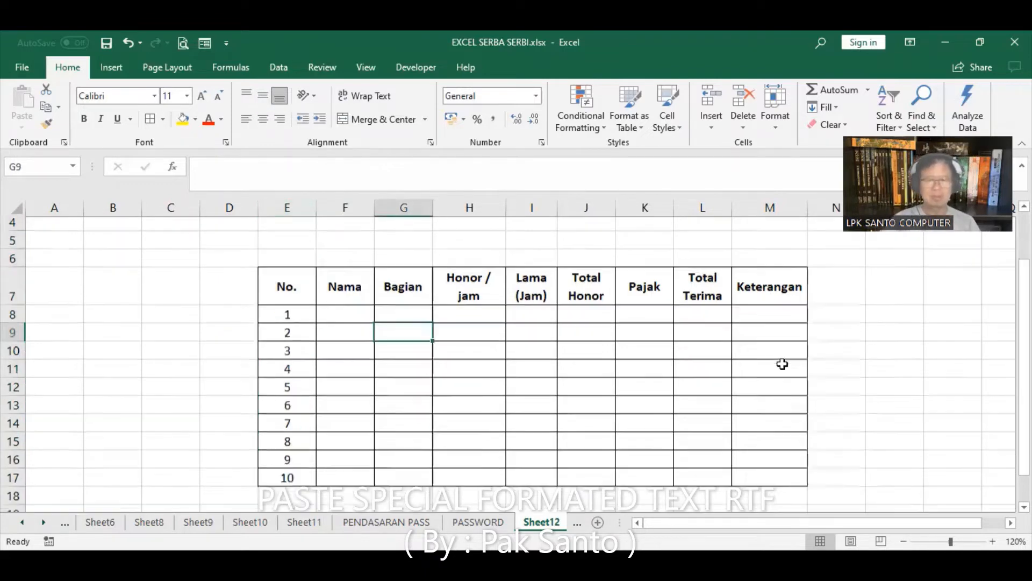
scroll(783, 364, "down", 1)
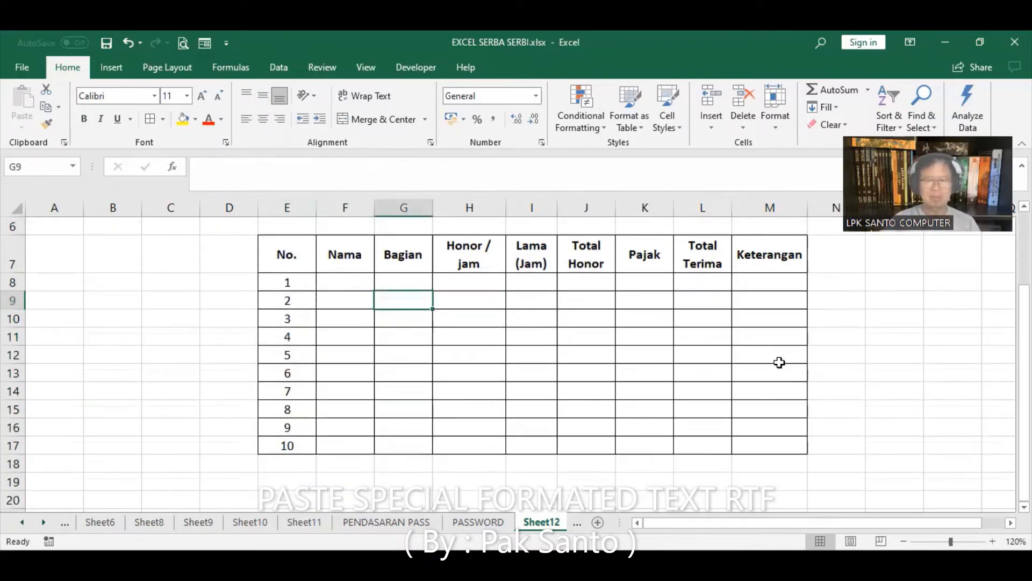
left_click(280, 258)
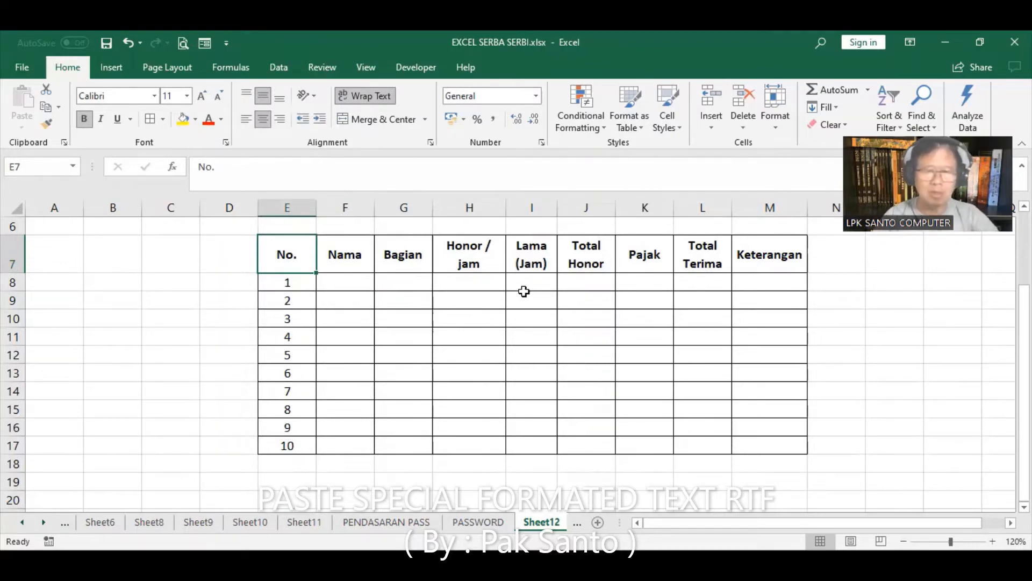
Enter the "Honor / jam" values 50, 75, 80, 90, 65, 55, 100, 50, 65 and 60 in cells H8 to H17
left_click(481, 285)
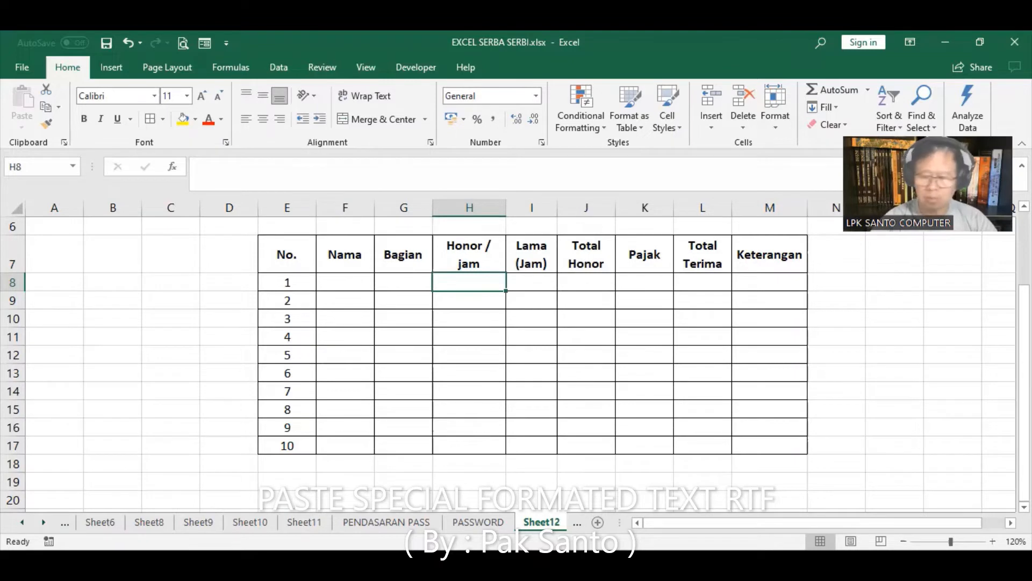
type("50")
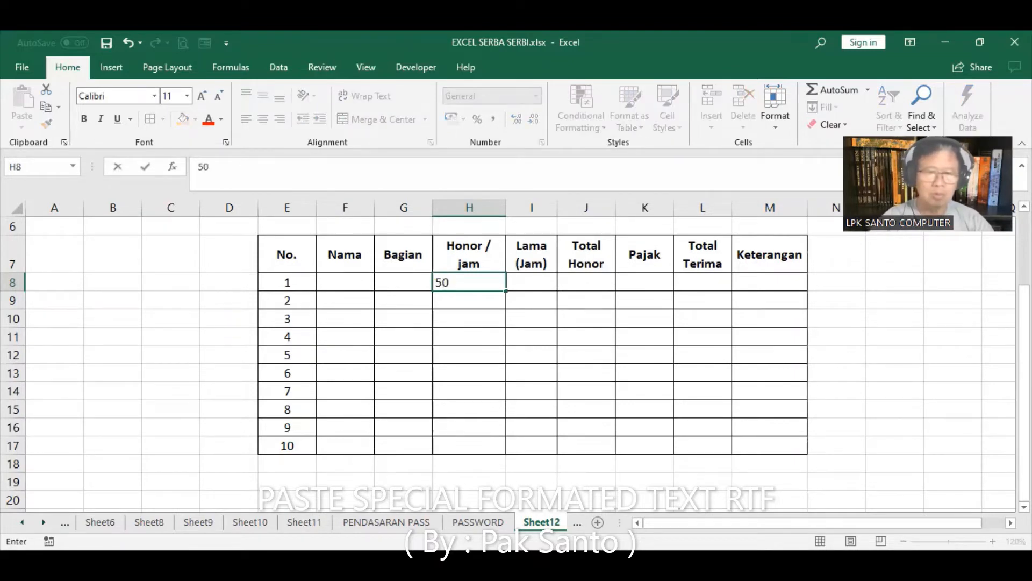
key("Return")
type("75")
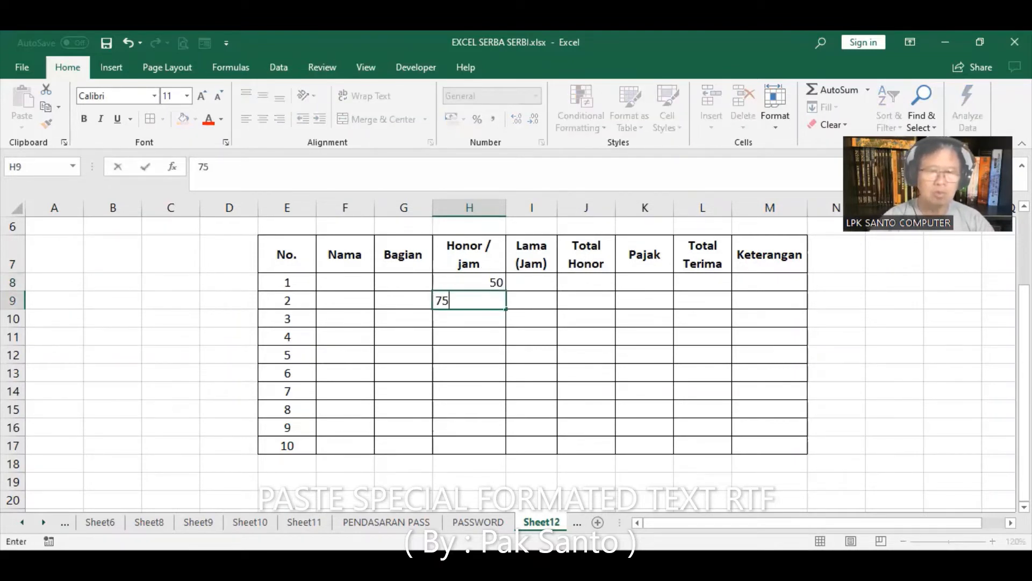
key("Return")
type("80")
key("Return")
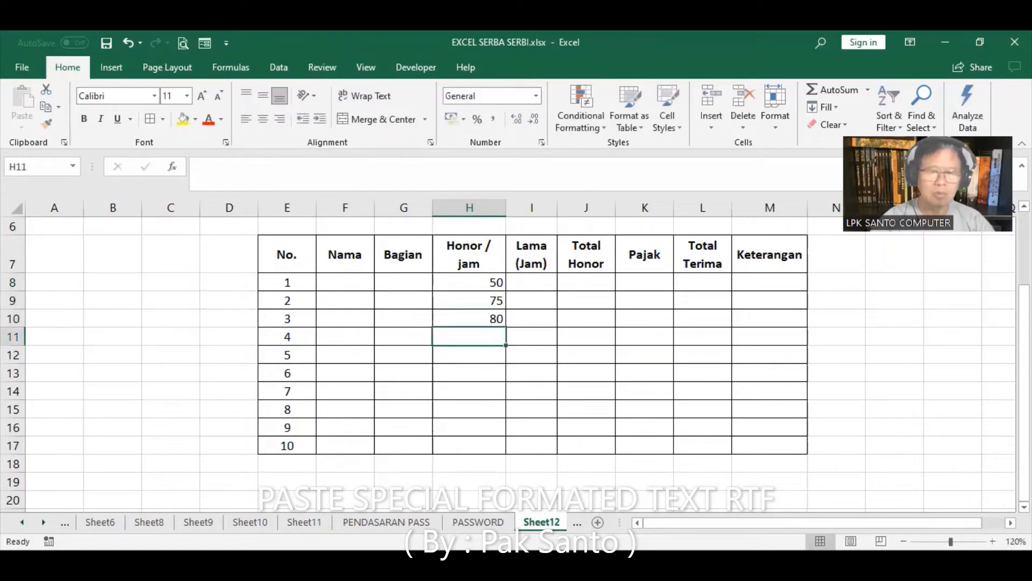
type("90")
key("Return")
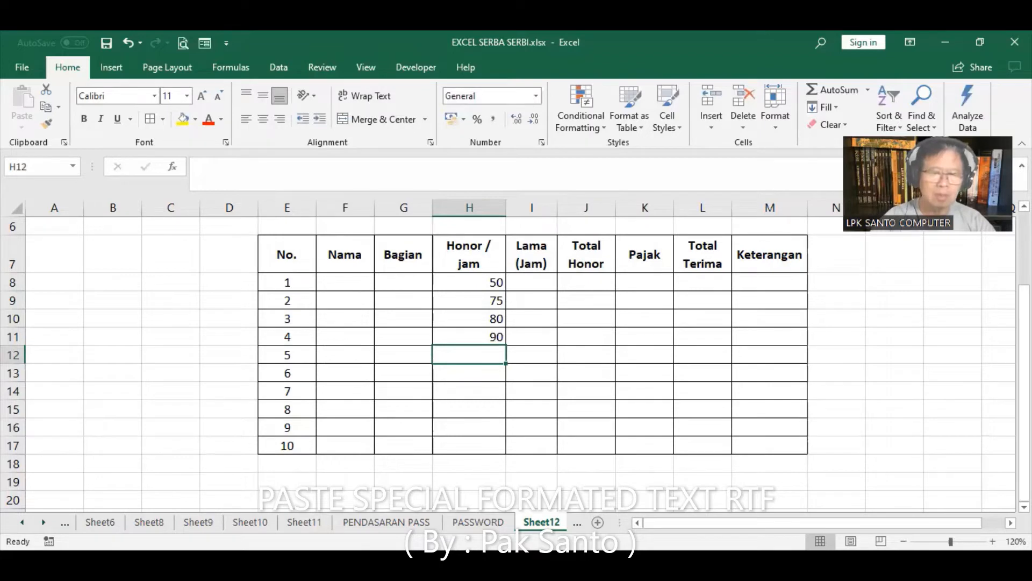
type("65")
key("Return")
type("55")
key("Return")
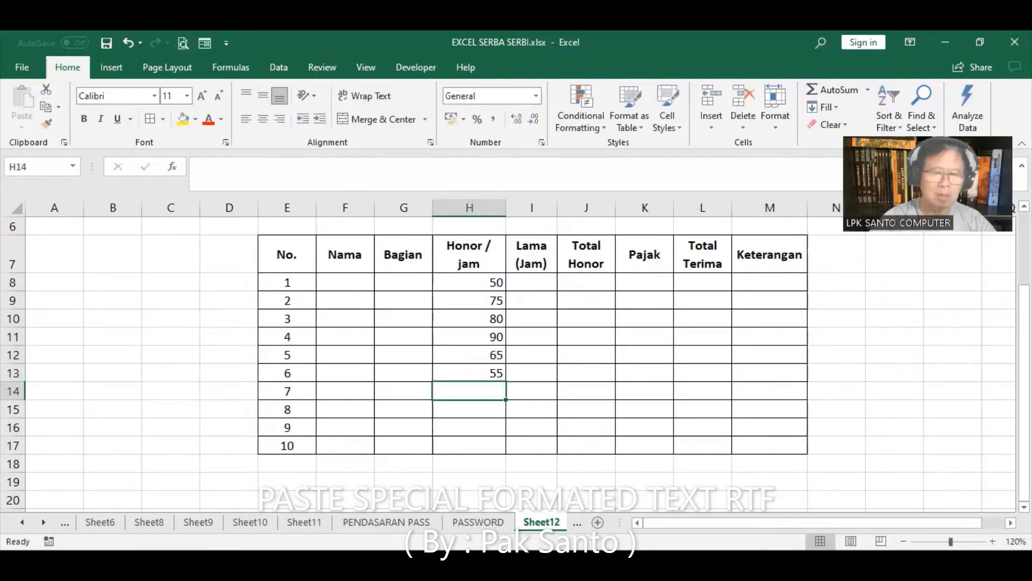
type("100")
key("Return")
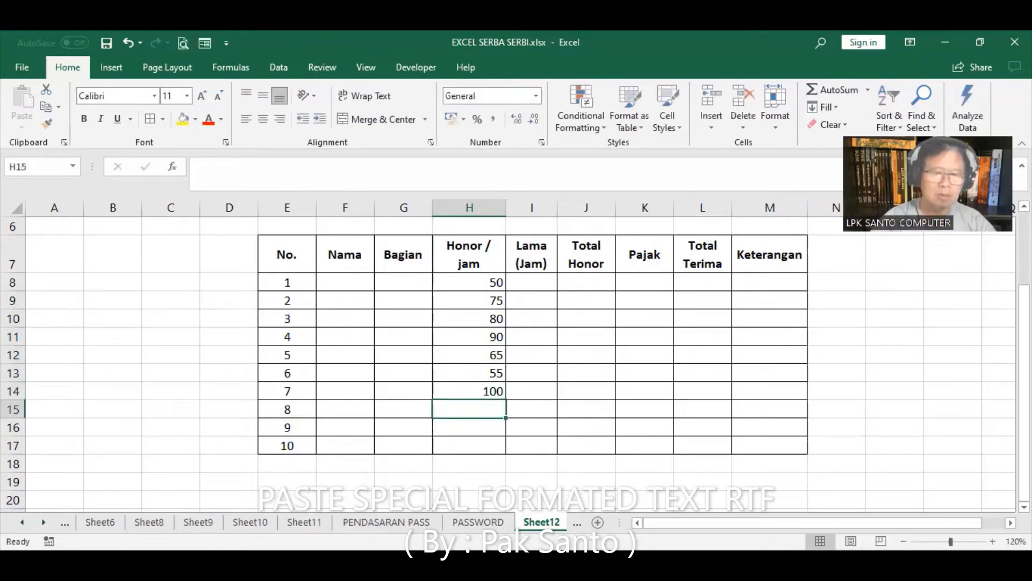
type("50")
key("Return")
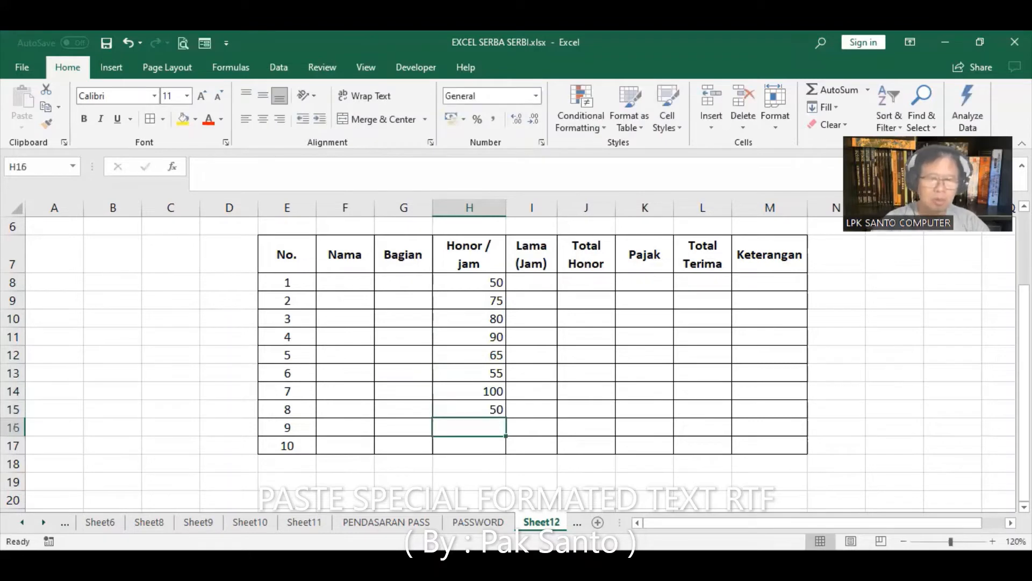
type("65")
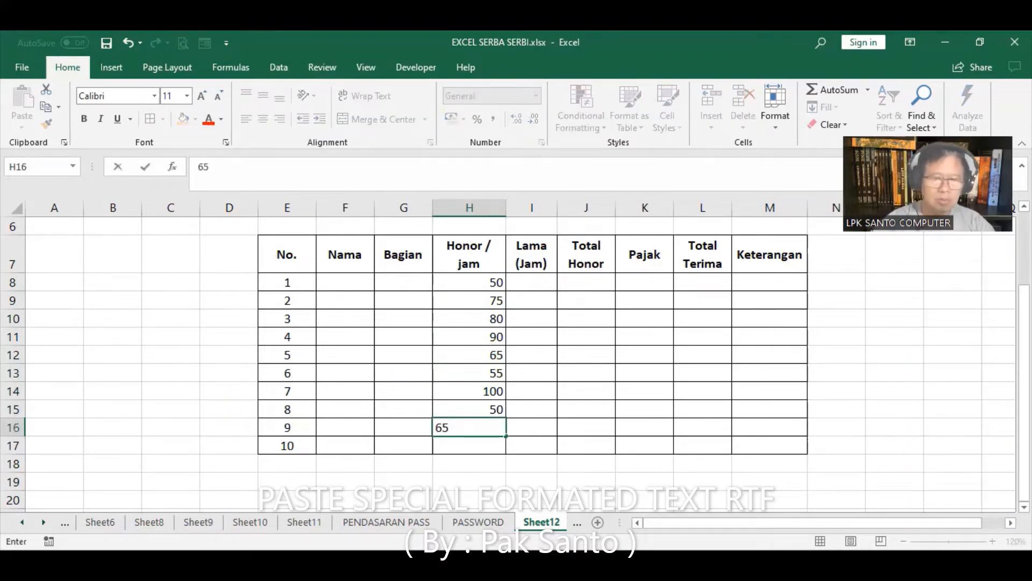
type("0")
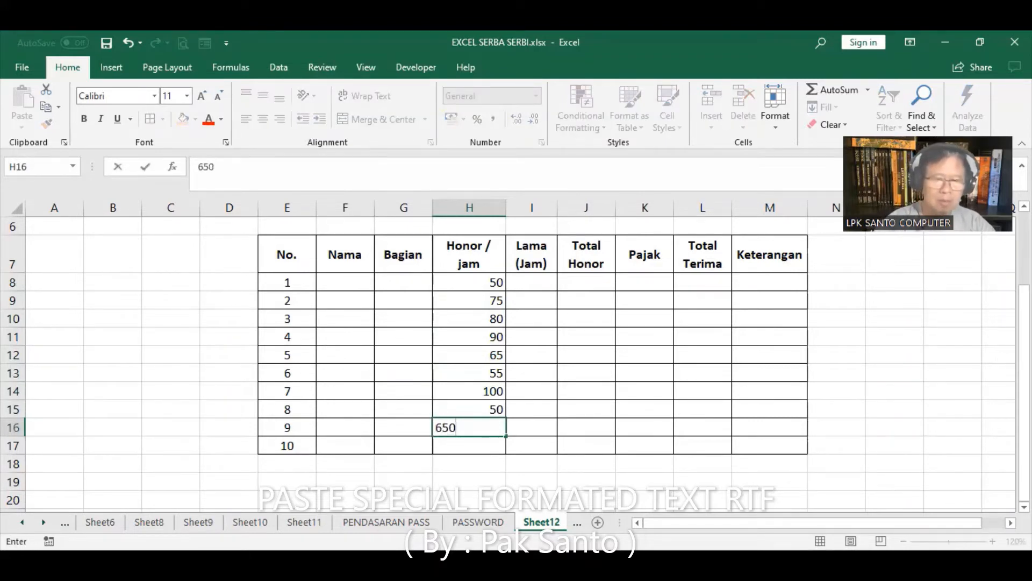
key("Return")
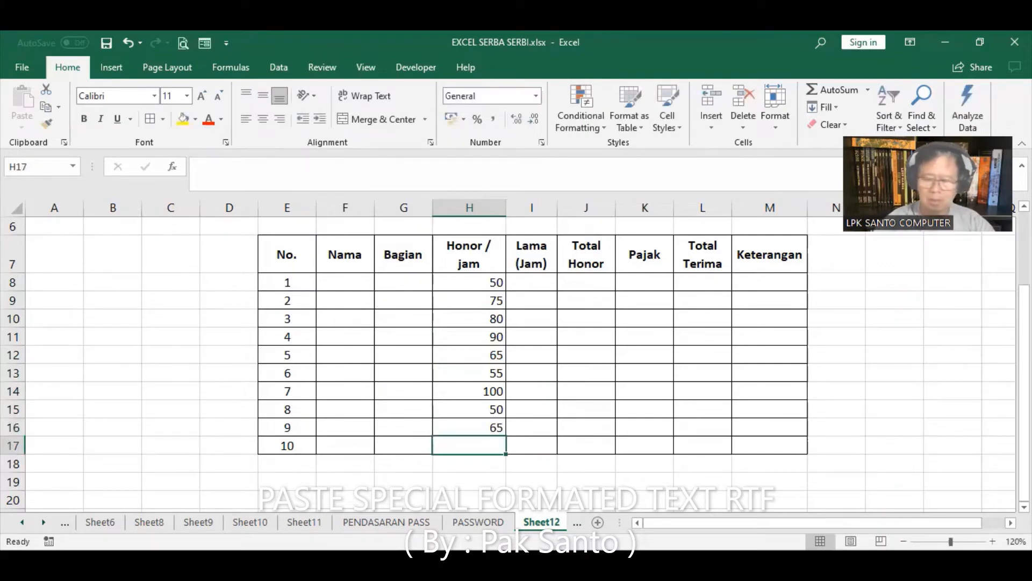
type("60")
key("Return")
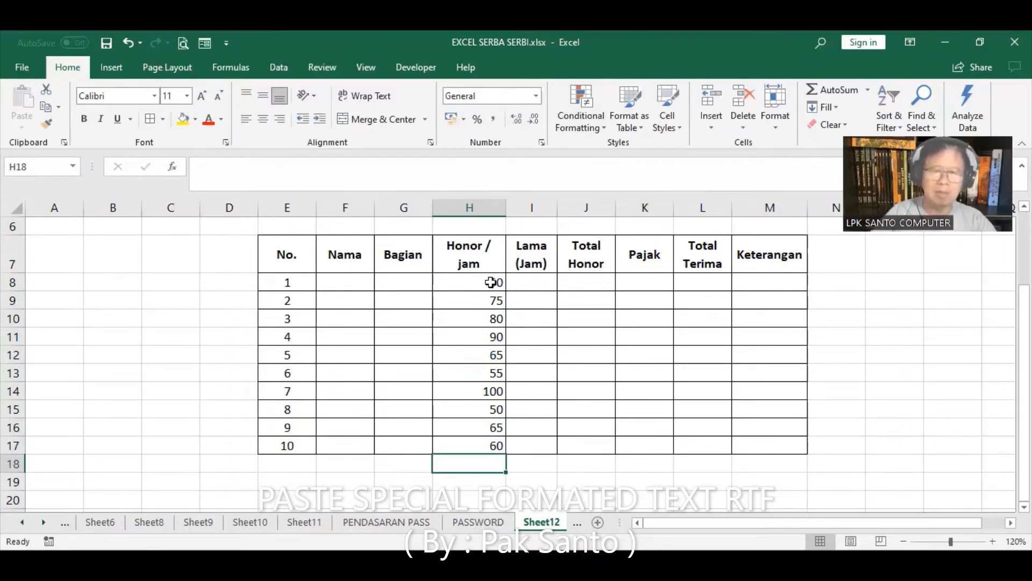
Enter the formula =H8*1000 in helper cell N8 and fill it down to N17
left_click(829, 280)
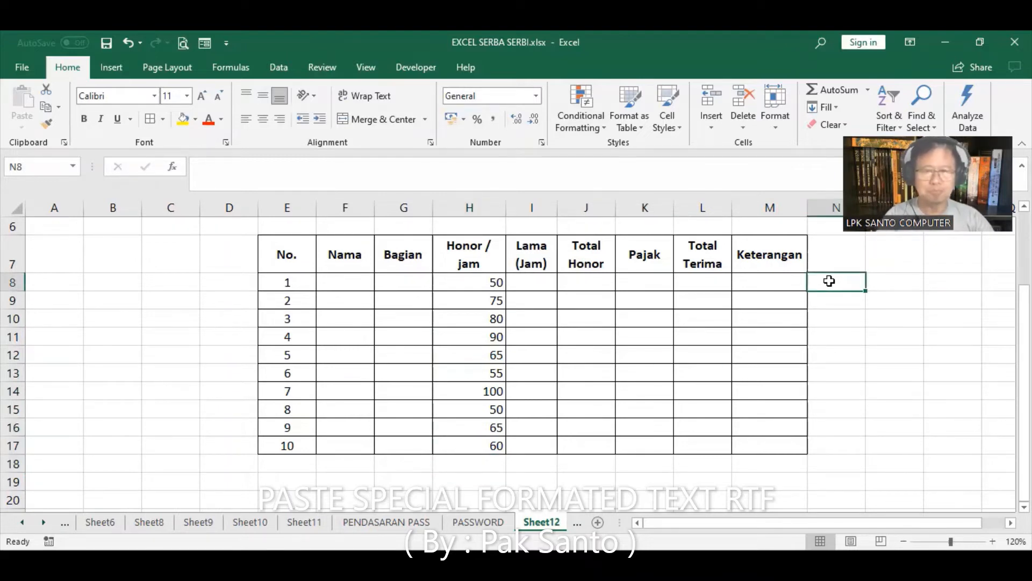
type("=")
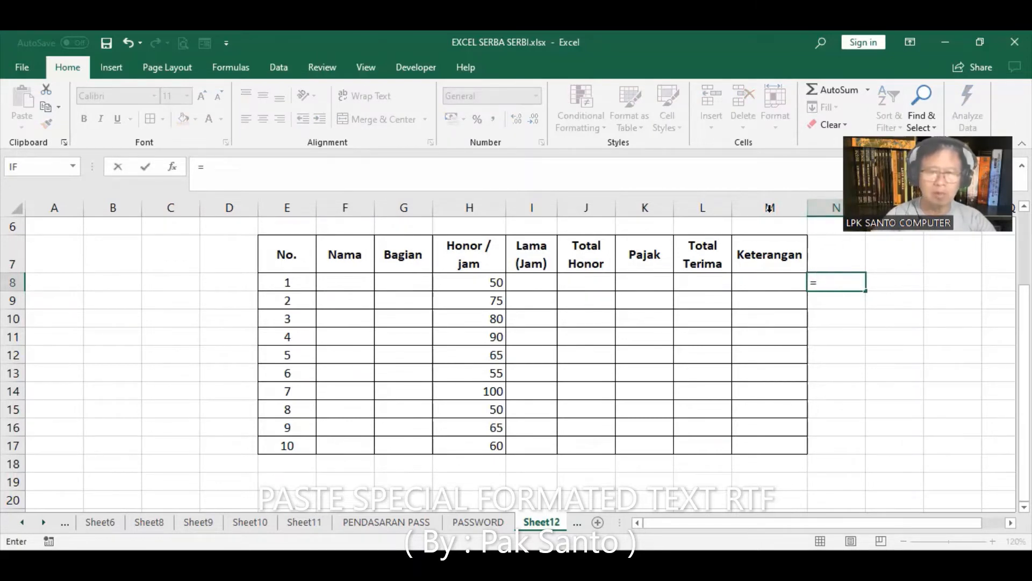
left_click(477, 283)
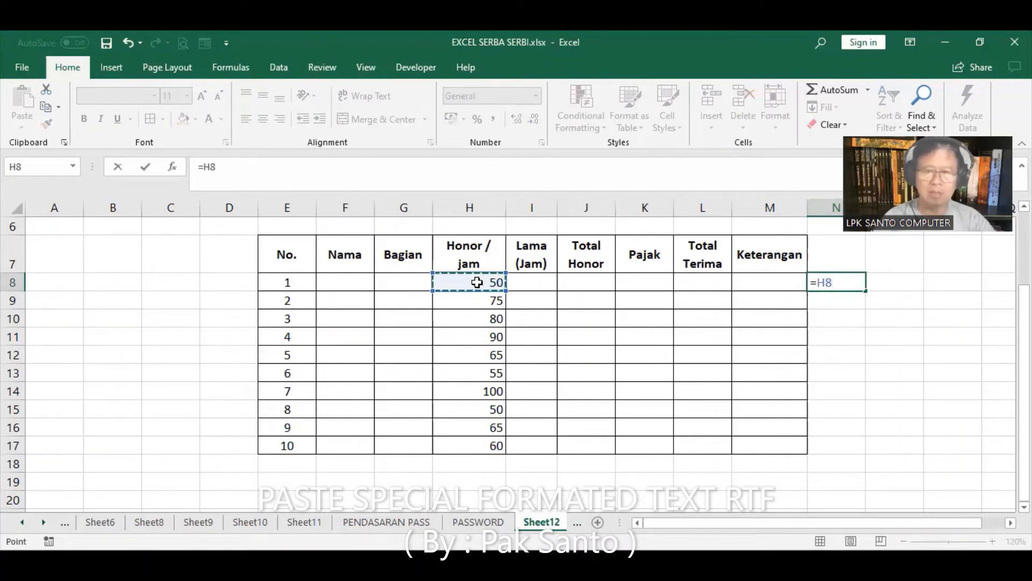
type("*1000")
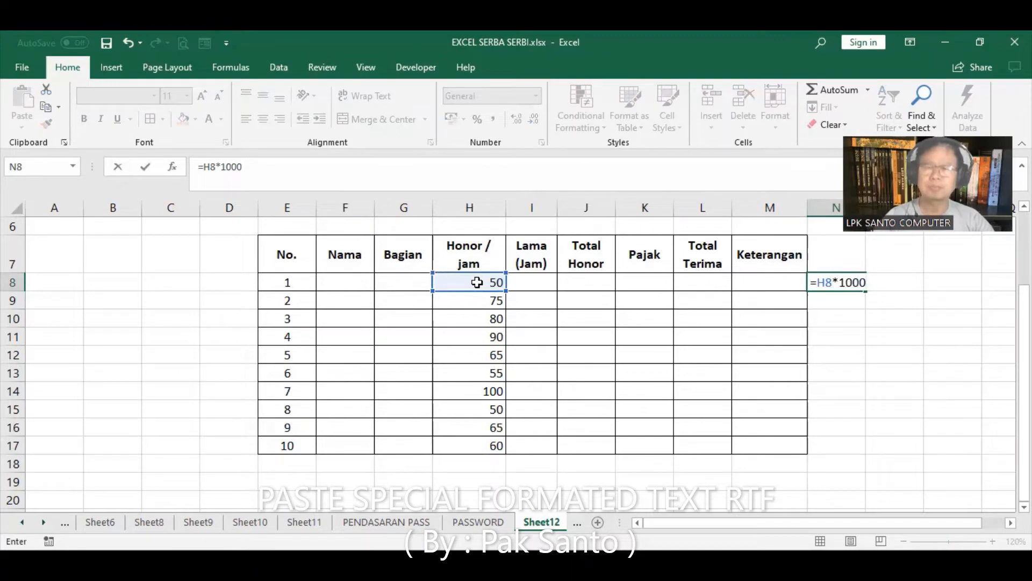
key("Return")
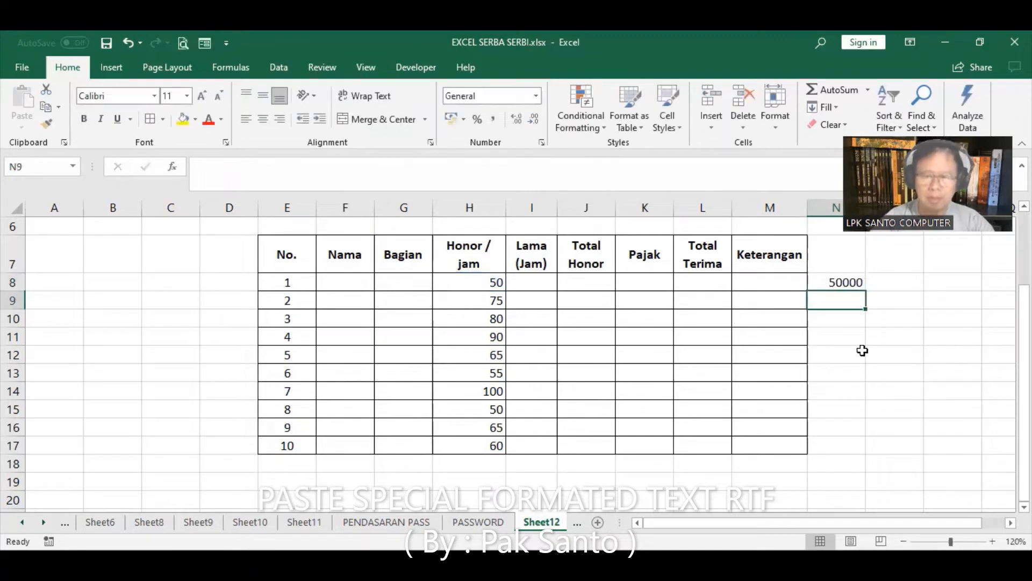
left_click(854, 281)
double_click(867, 290)
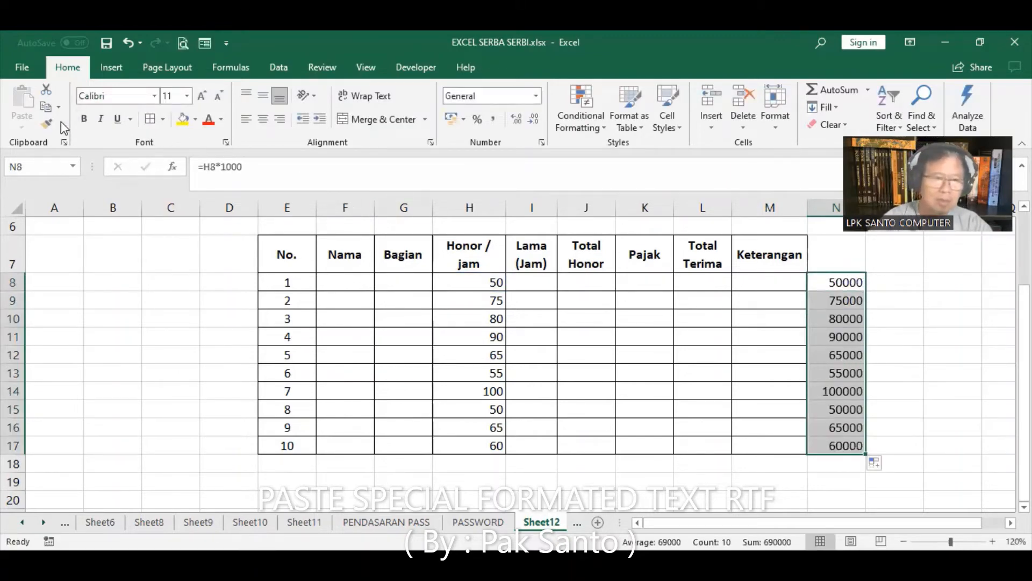
Copy N8:N17 over the "Honor / jam" cells H8:H17 as values only, and clear the helper column N
left_click(46, 106)
left_click(460, 284)
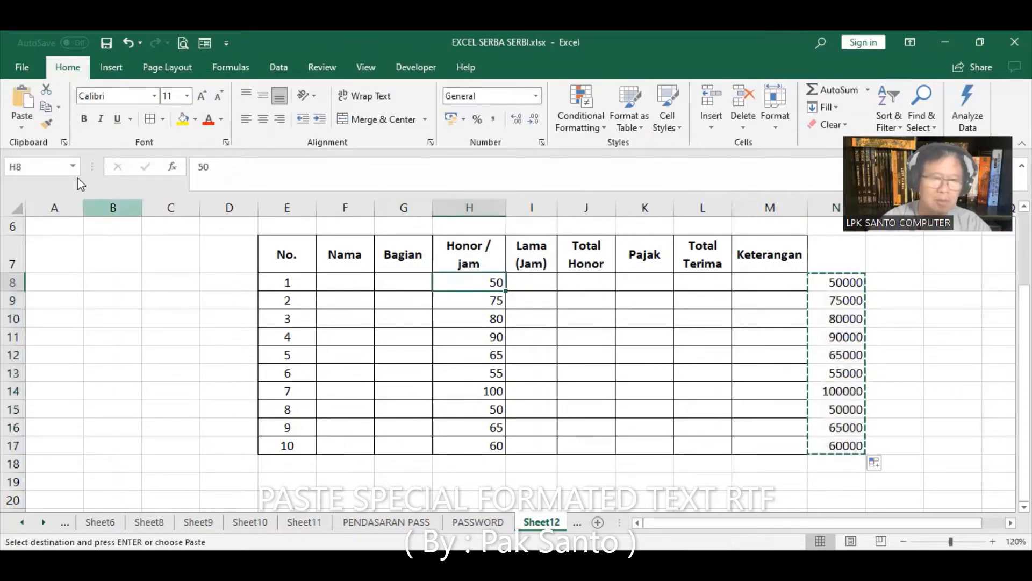
left_click(52, 289)
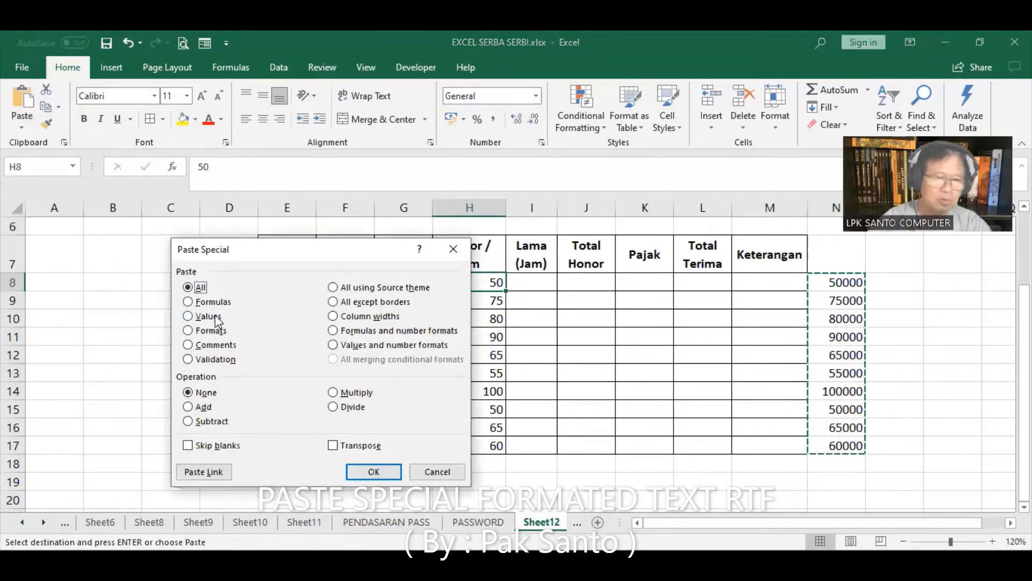
left_click(218, 321)
left_click(373, 471)
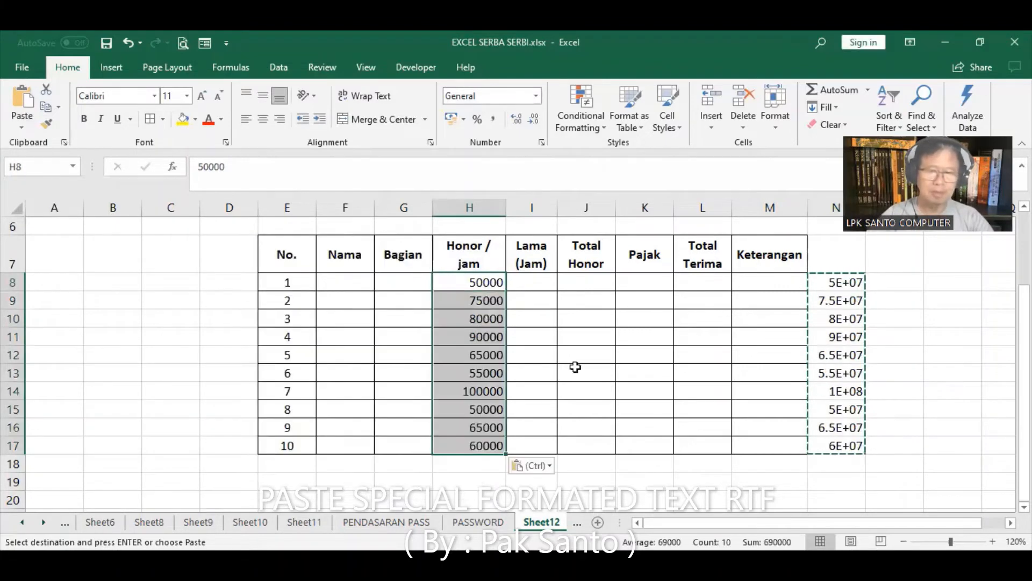
left_click(834, 207)
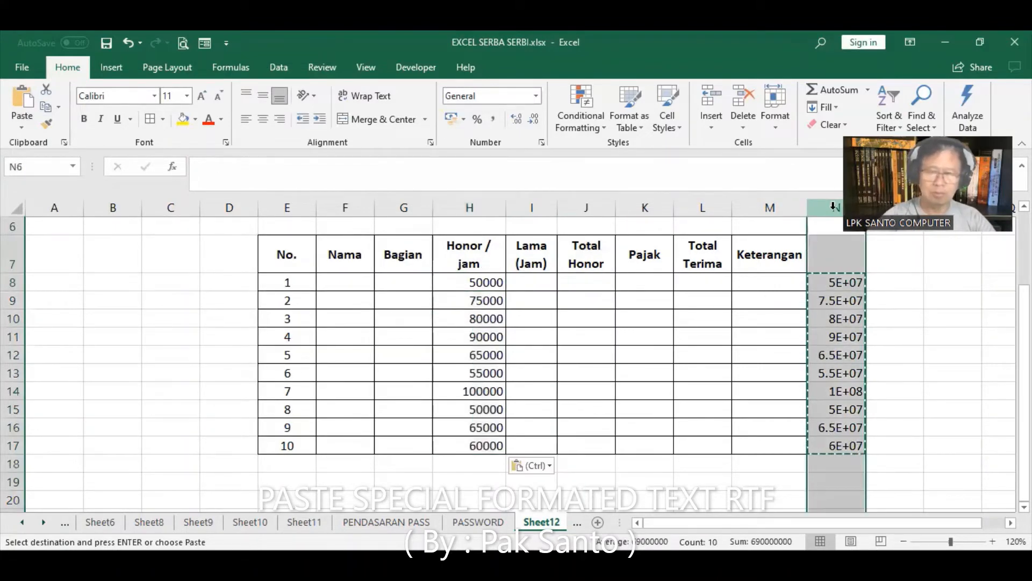
key("Delete")
Format the "Honor / jam" amounts in H8:H17 with a thousands separator and no decimals
left_click(464, 290)
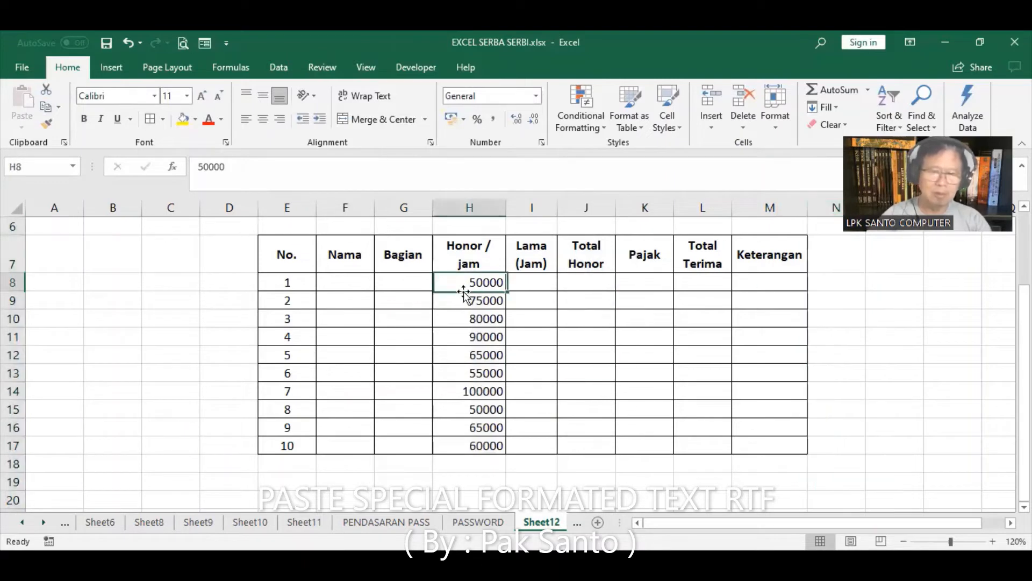
left_click(474, 441, "shift")
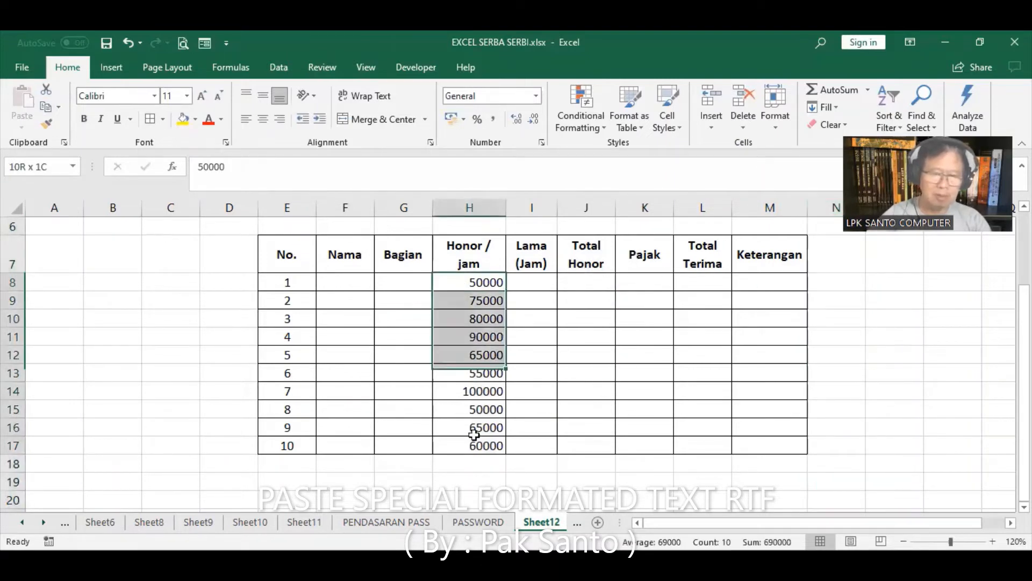
left_click(494, 123)
left_click(533, 119)
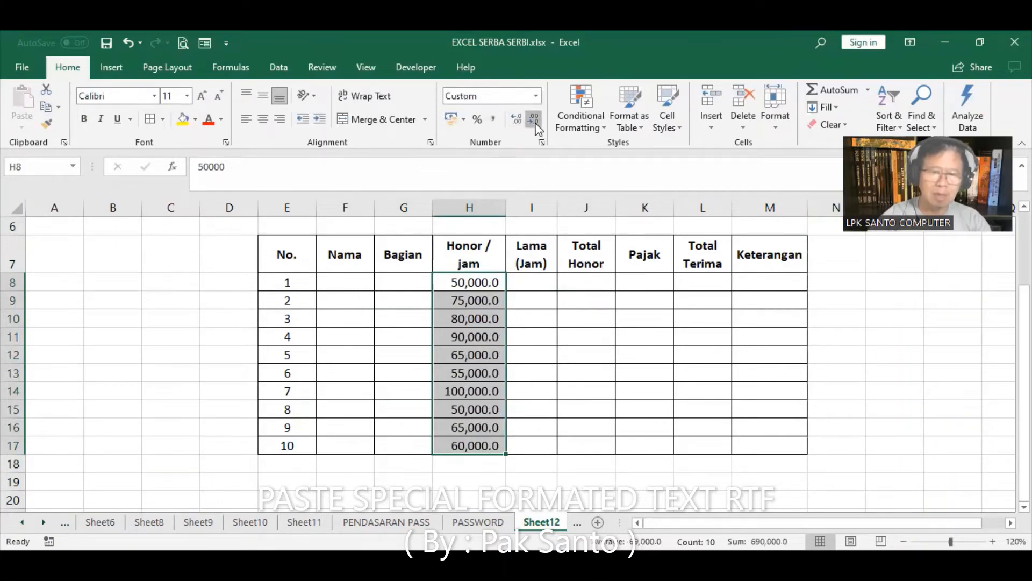
left_click(533, 119)
Enter the "Lama (Jam)" values 5, 3, 3, 3, 5, 2, 5, 3, 2 and 3 in cells I8 to I17
left_click(530, 284)
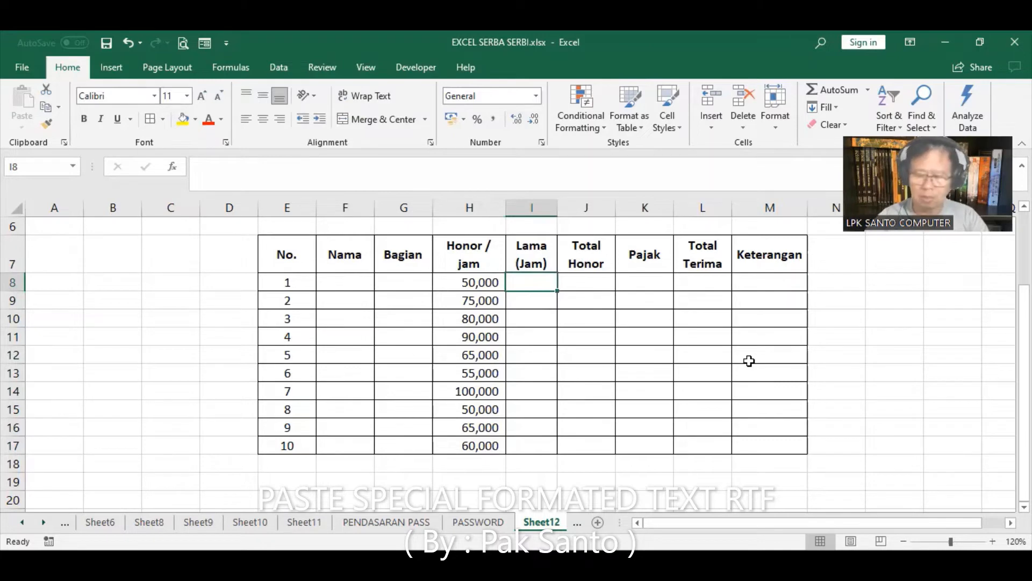
type("5")
key("Return")
type("3")
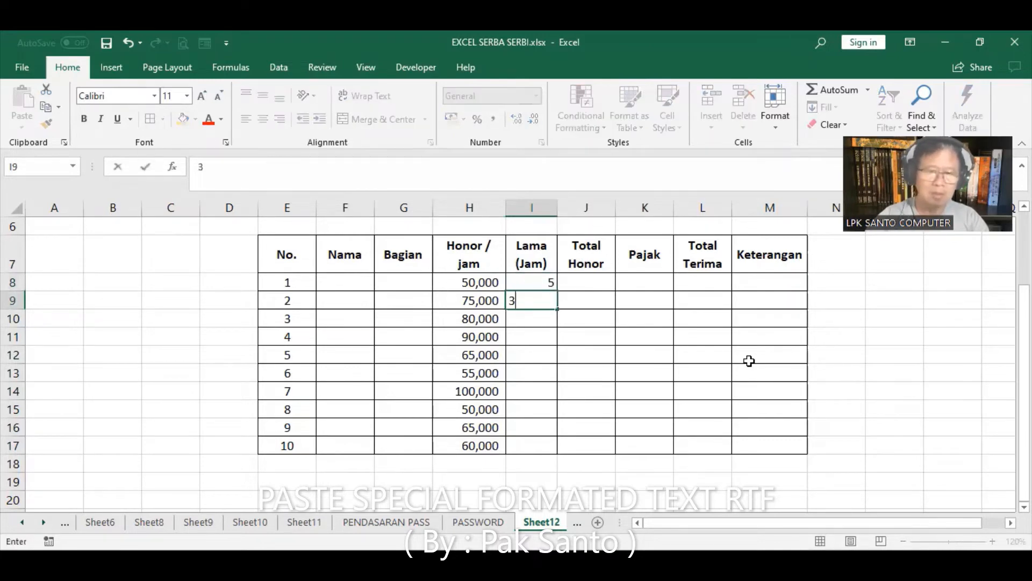
key("Return")
type("3")
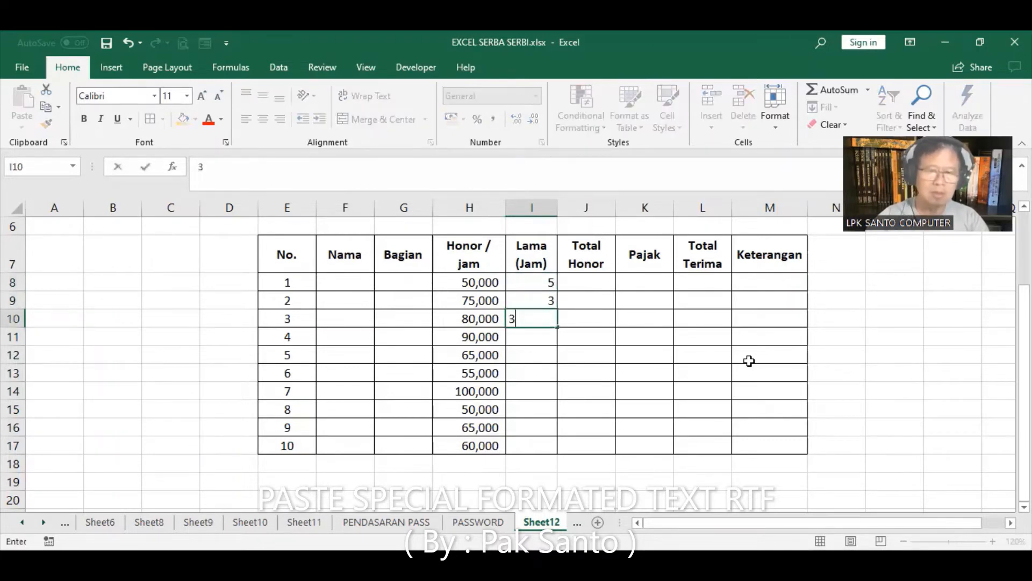
key("Return")
type("5")
key("Return")
key("Up")
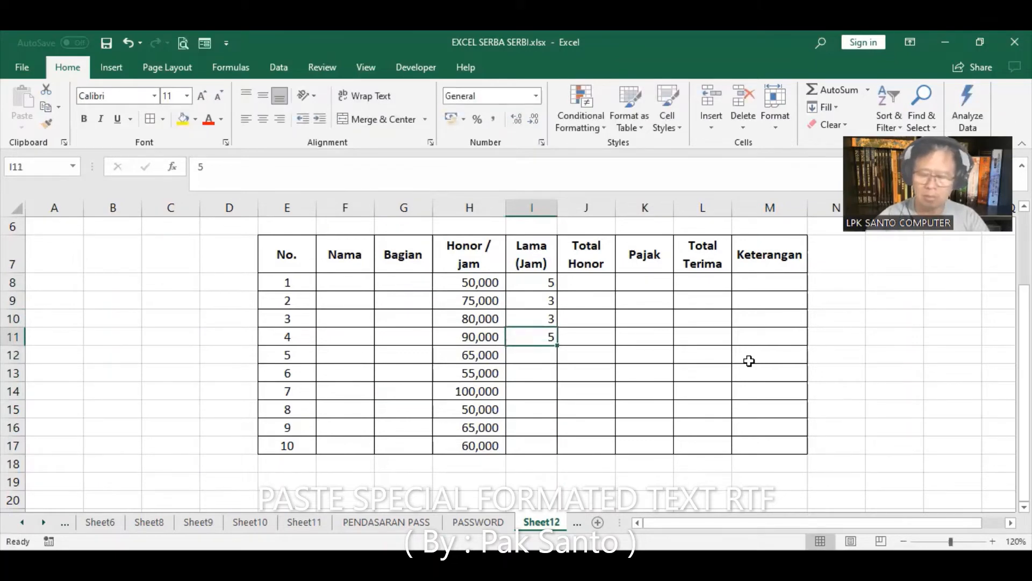
type("3")
key("Return")
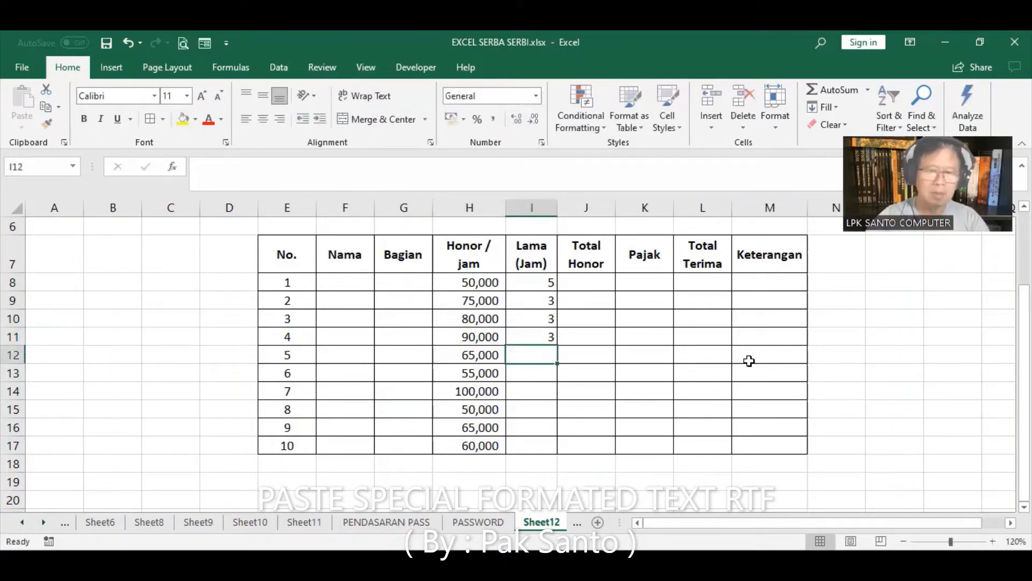
type("5")
key("Return")
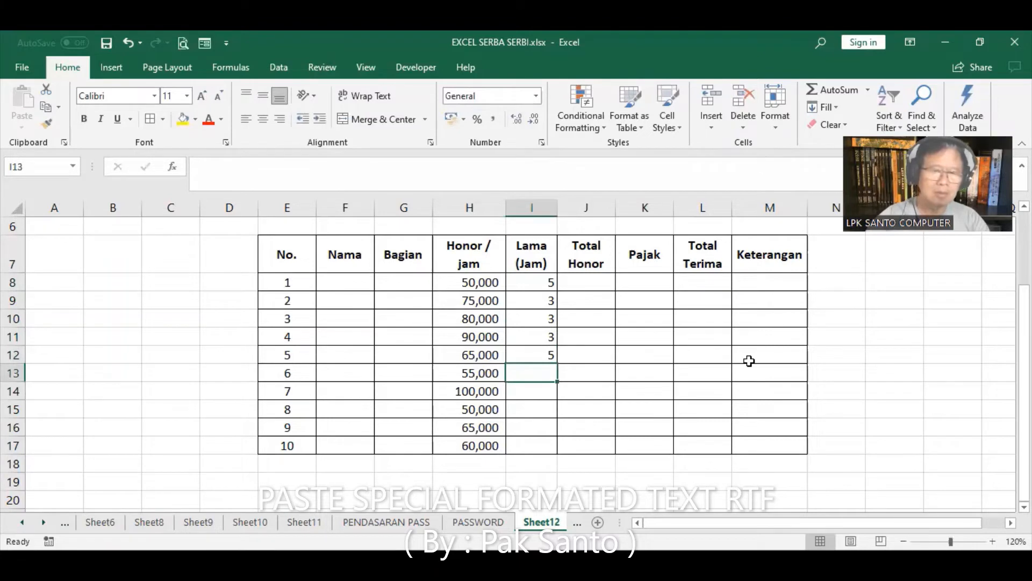
type("2")
key("Return")
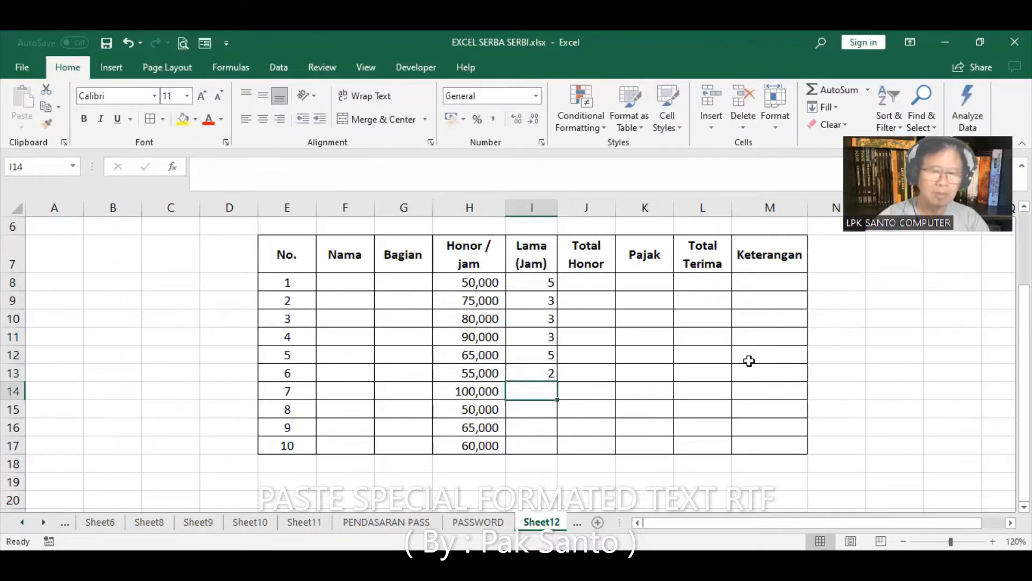
type("5")
key("Return")
type("3")
key("Return")
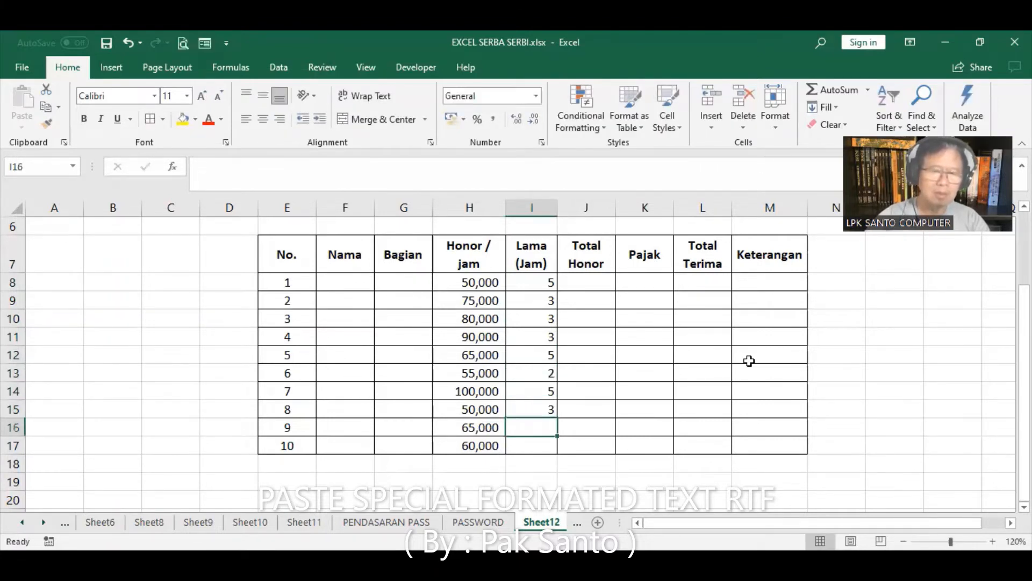
type("2")
key("Return")
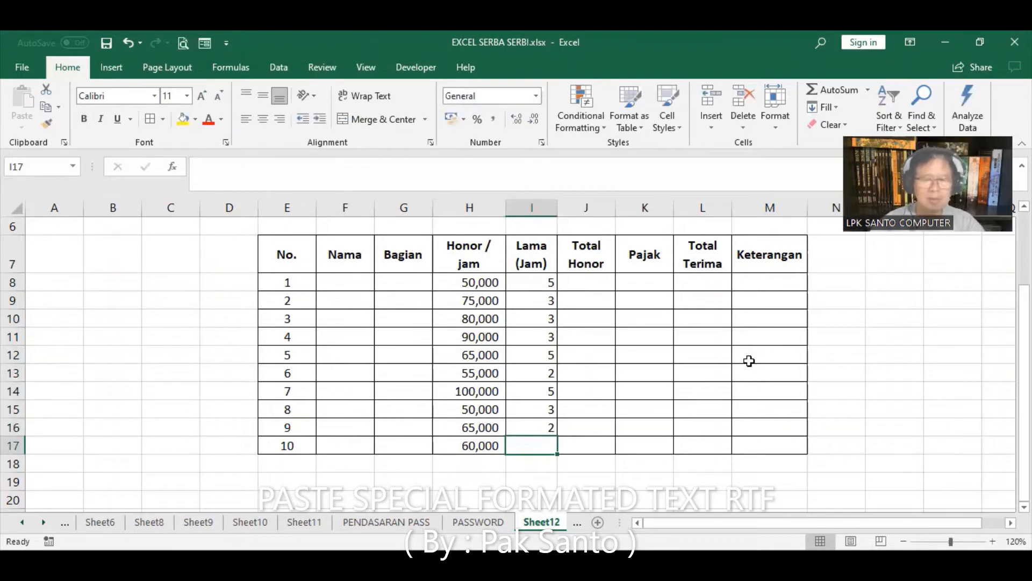
type("3")
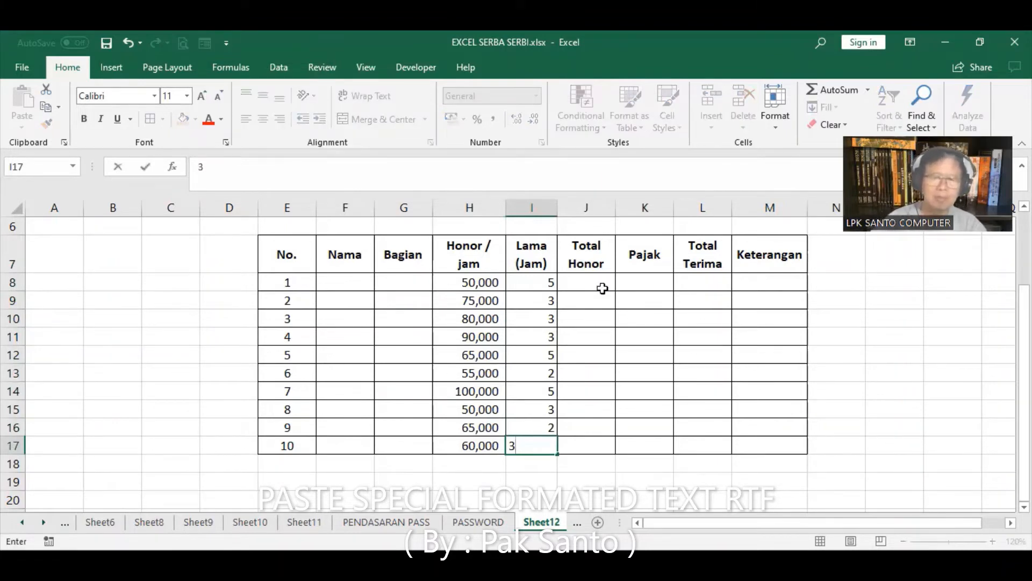
left_click(603, 289)
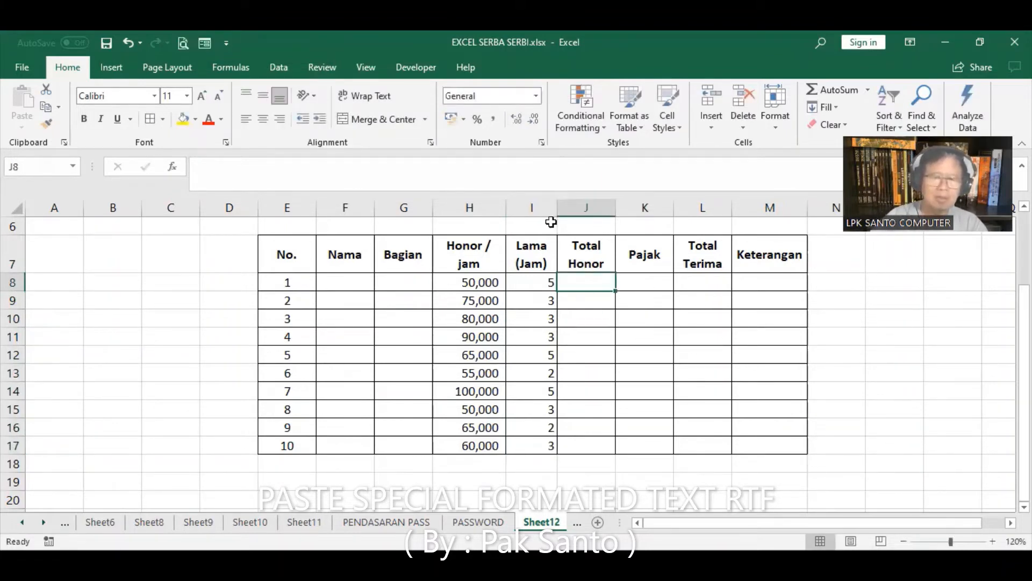
Centre the contents of the whole "Lama (Jam)" column I horizontally
left_click(530, 208)
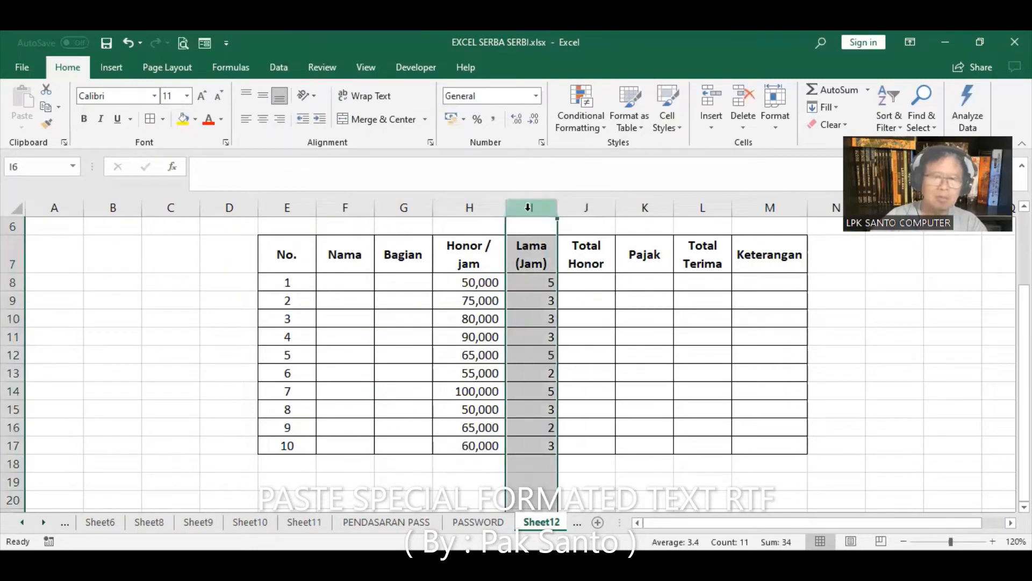
left_click(262, 121)
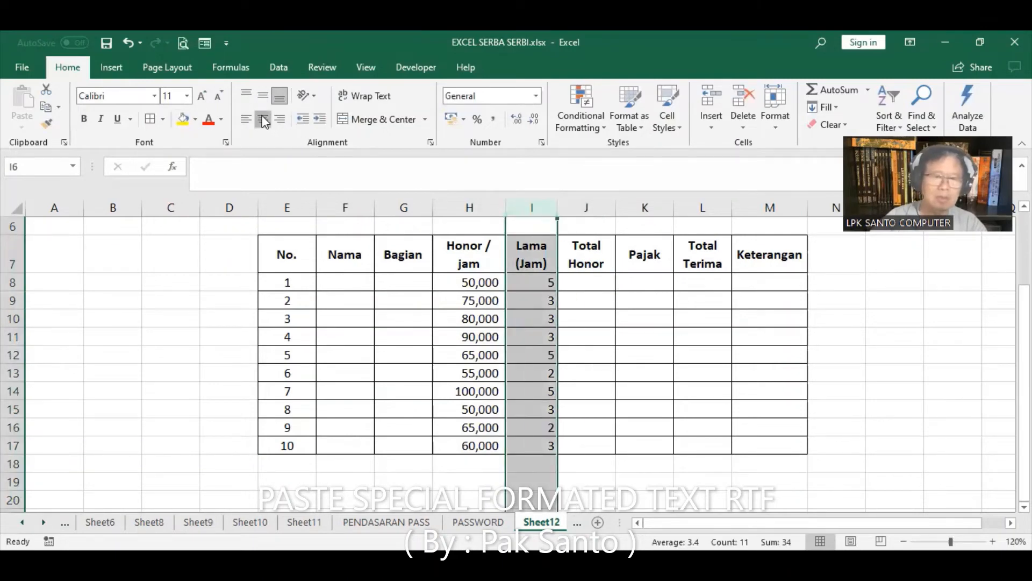
Calculate "Total Honor" with the formula =H8*I8 in J8 and fill it down to J17
left_click(567, 282)
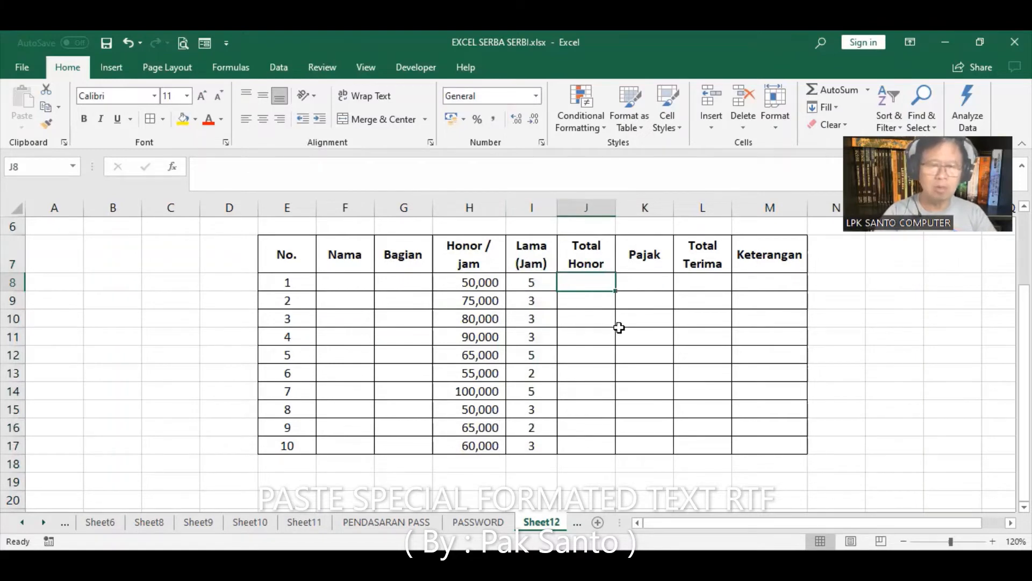
type("=")
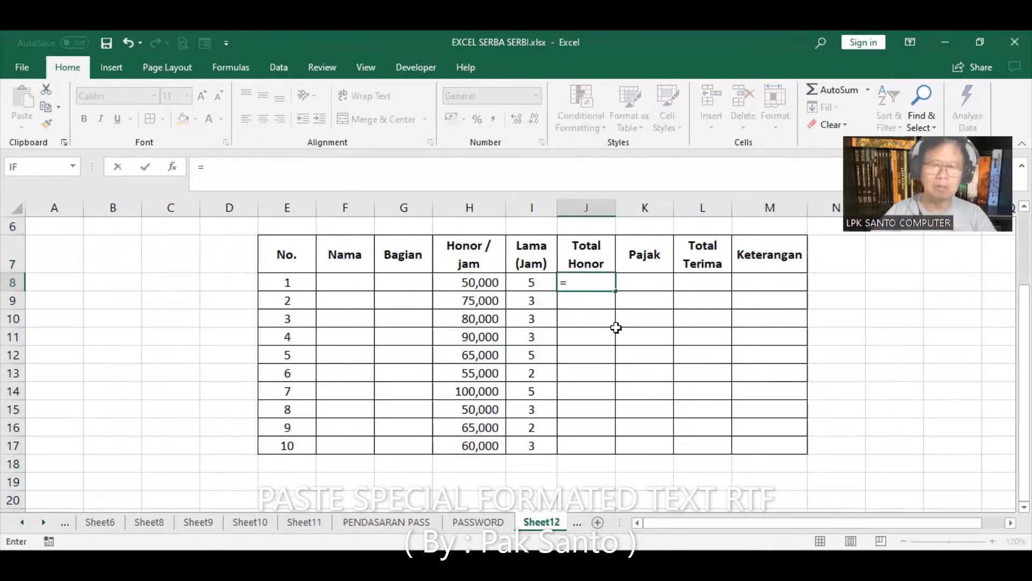
left_click(461, 283)
type("*")
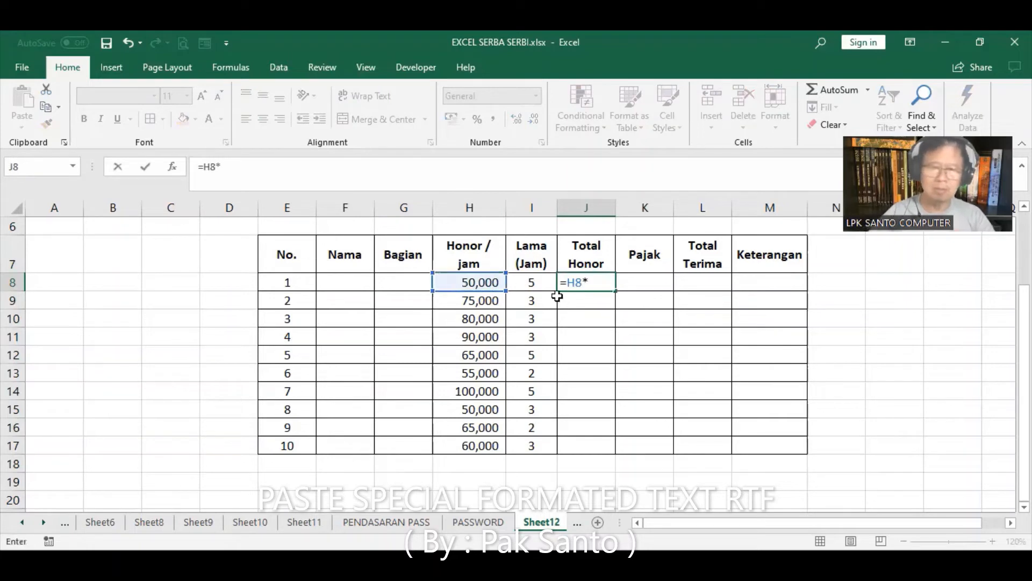
left_click(533, 282)
key("Return")
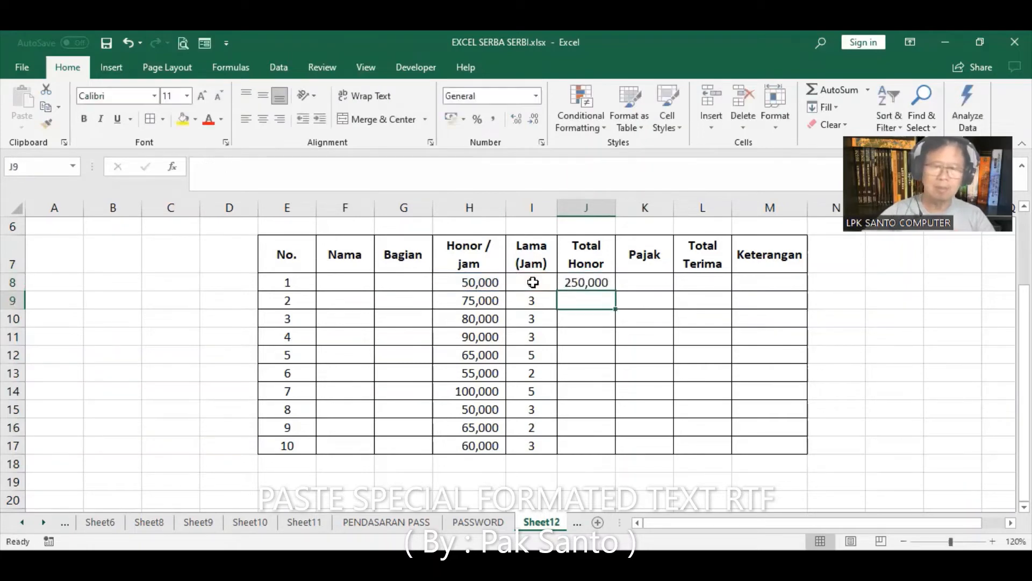
left_click(567, 280)
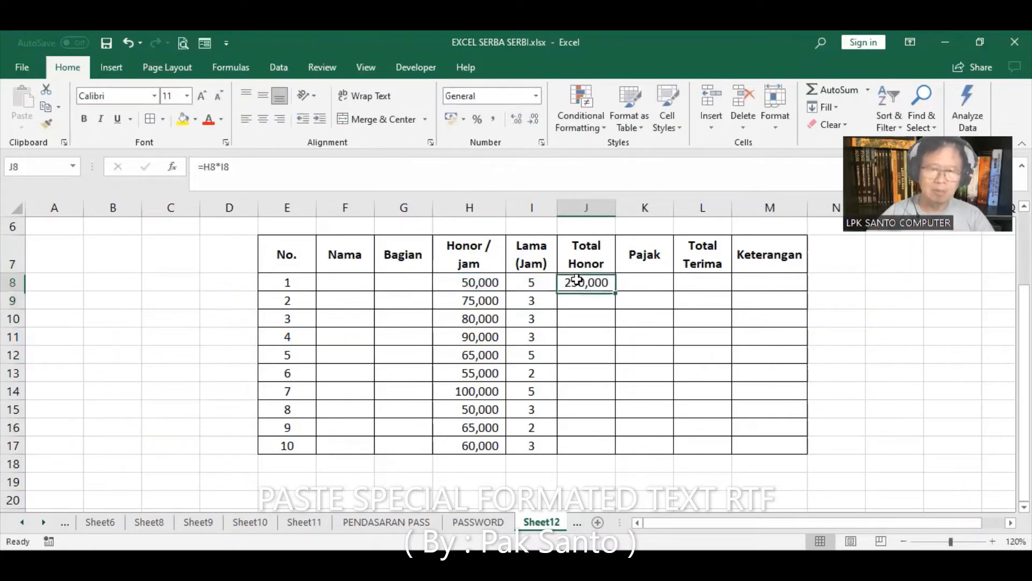
double_click(617, 288)
Calculate "Pajak" with the formula =10%*J8 in K8 and fill it down to K17
left_click(638, 275)
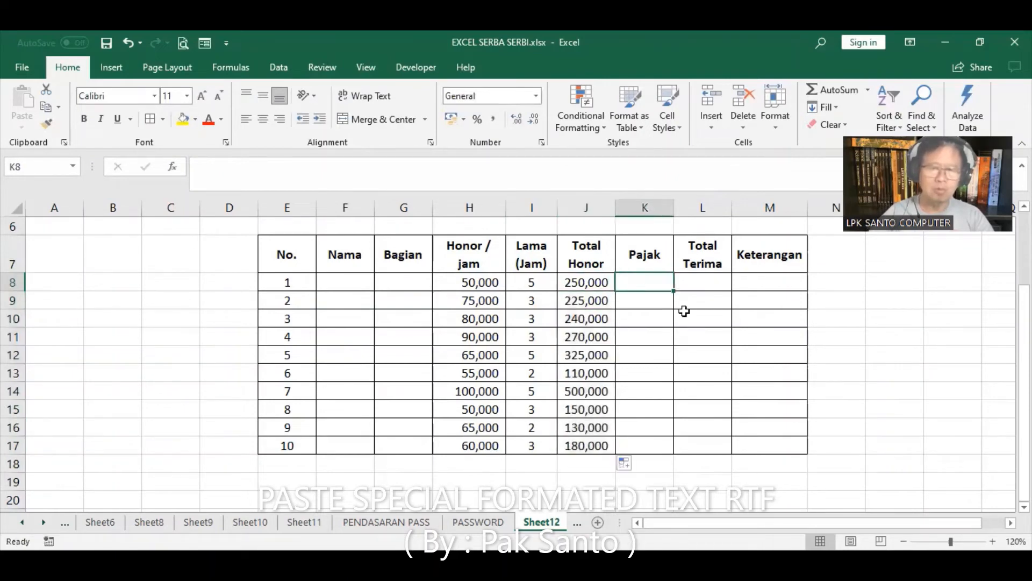
type("=")
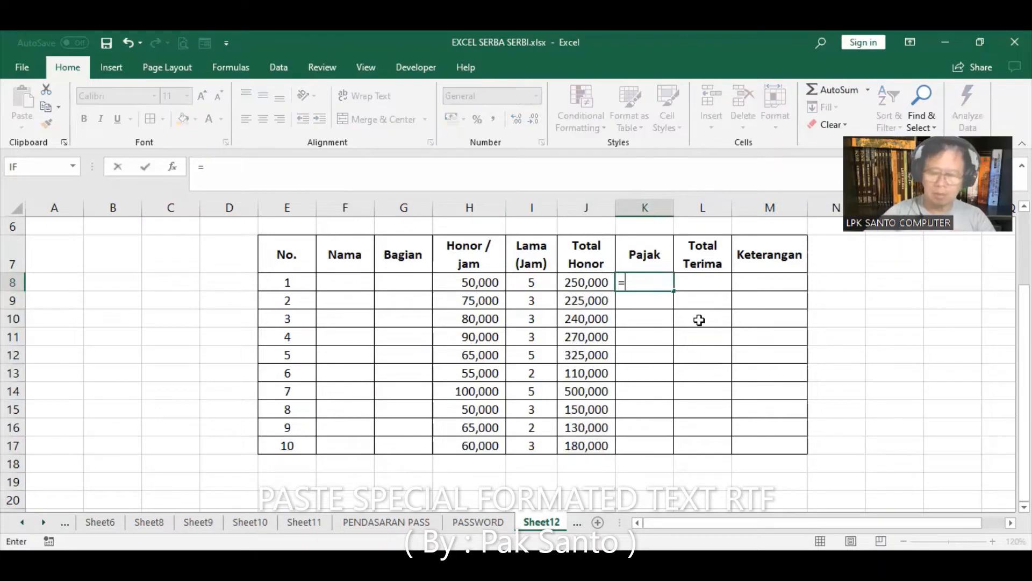
type("10%*")
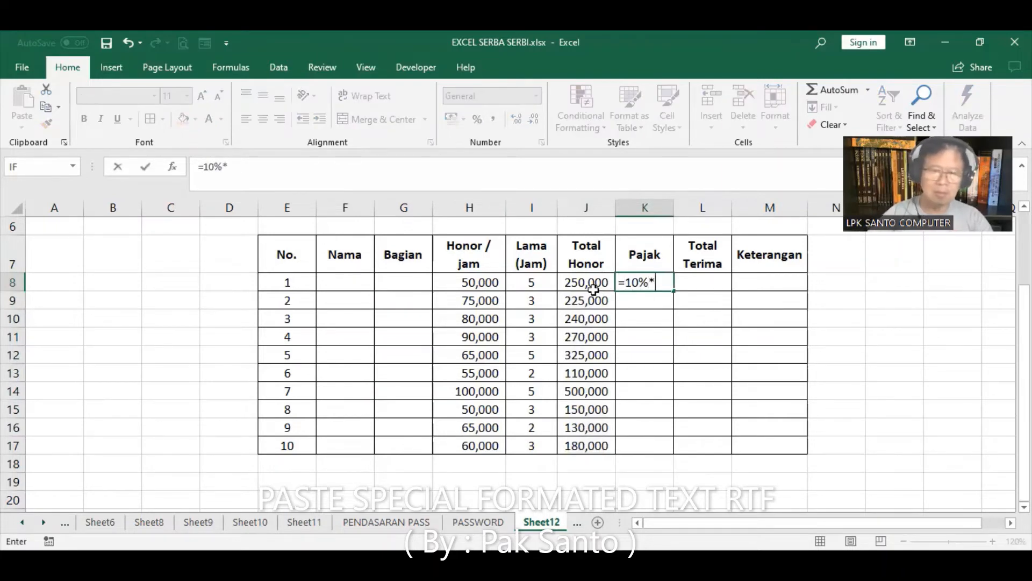
left_click(592, 289)
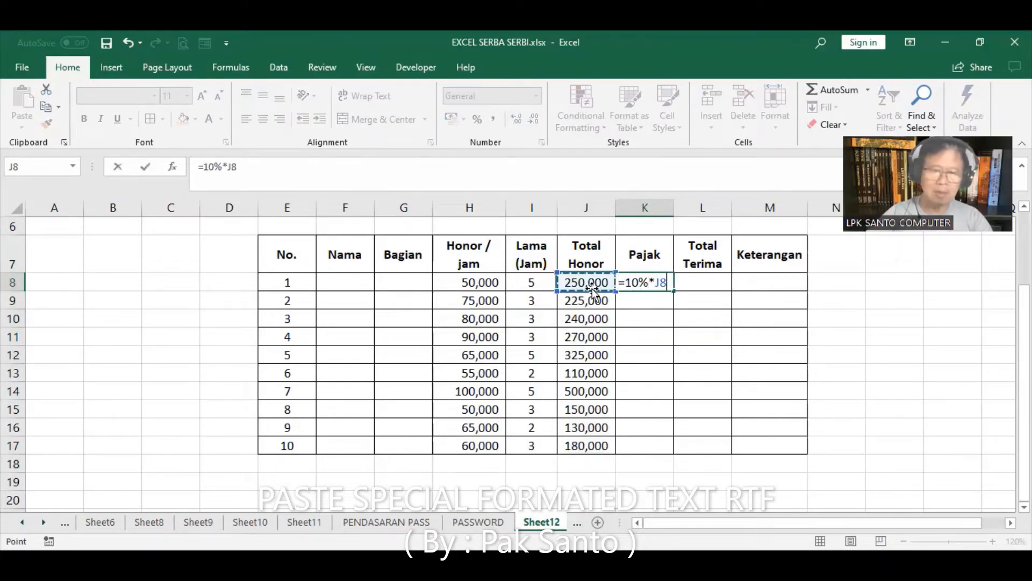
key("Return")
left_click(639, 283)
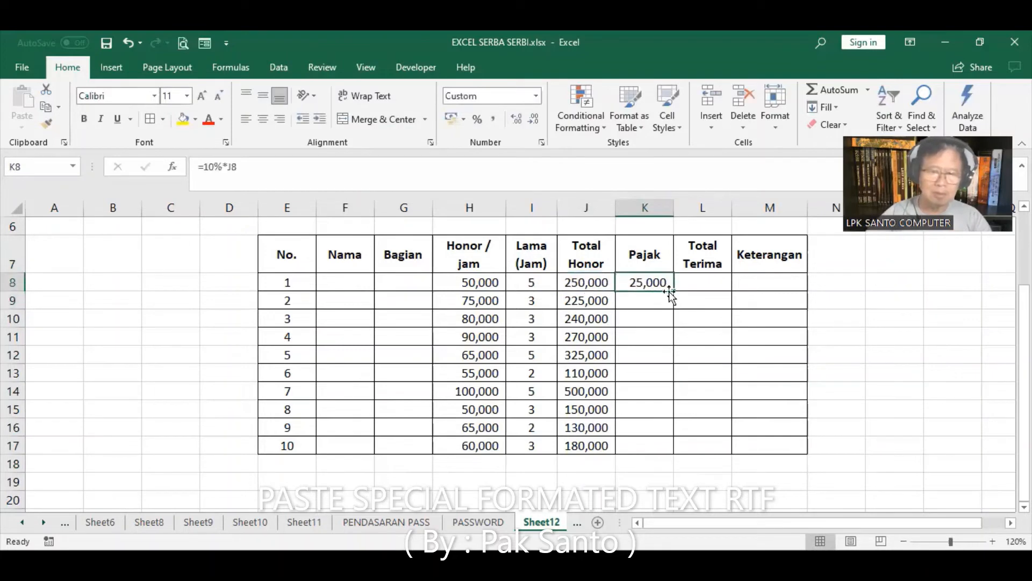
left_click_drag(676, 290, 678, 450)
Calculate "Total Terima" with the formula =J8-K8 in L8 and fill it down to L17
left_click(698, 282)
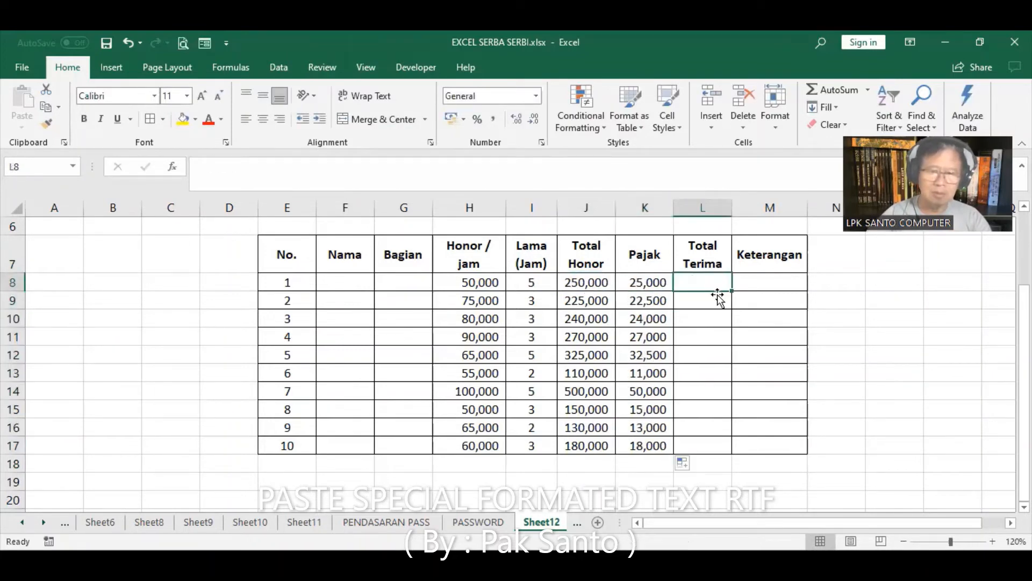
type("=")
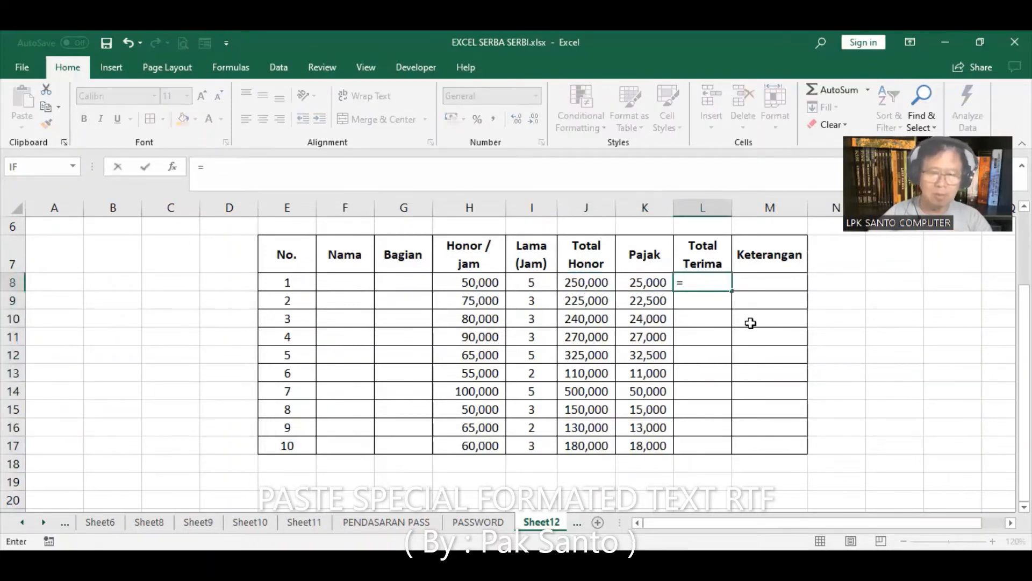
left_click(586, 282)
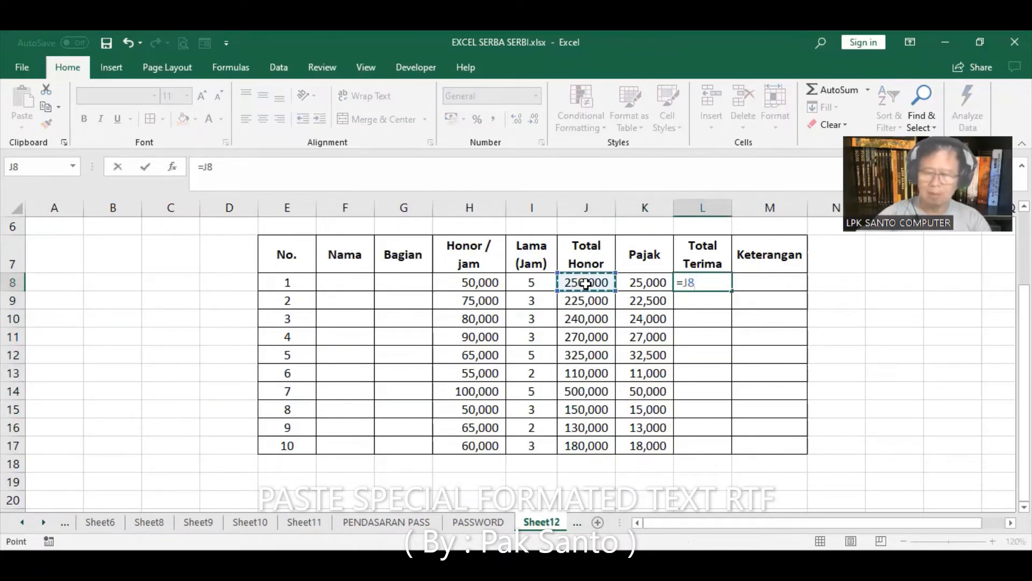
type("-")
left_click(638, 283)
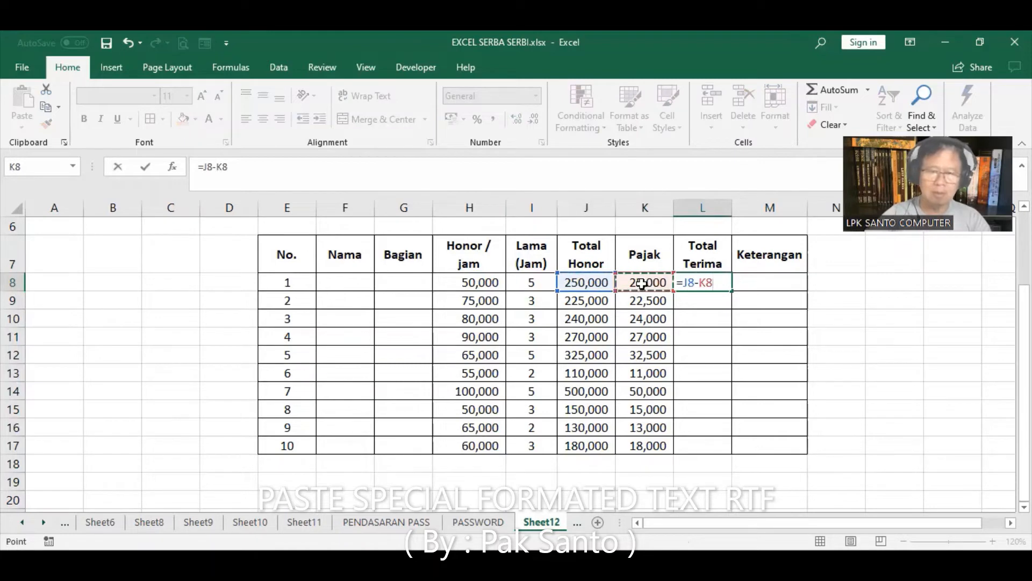
key("Return")
left_click(705, 285)
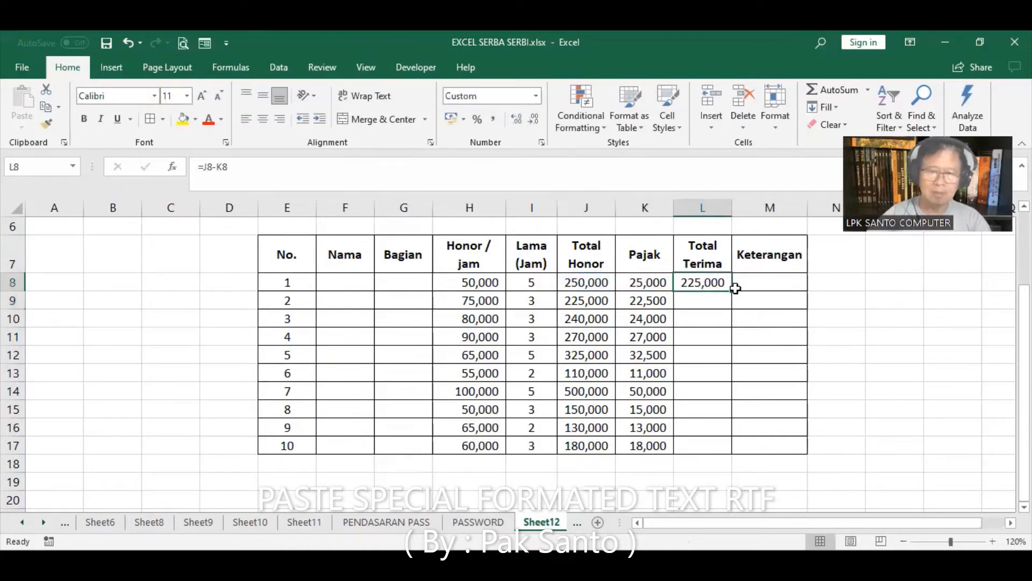
double_click(731, 289)
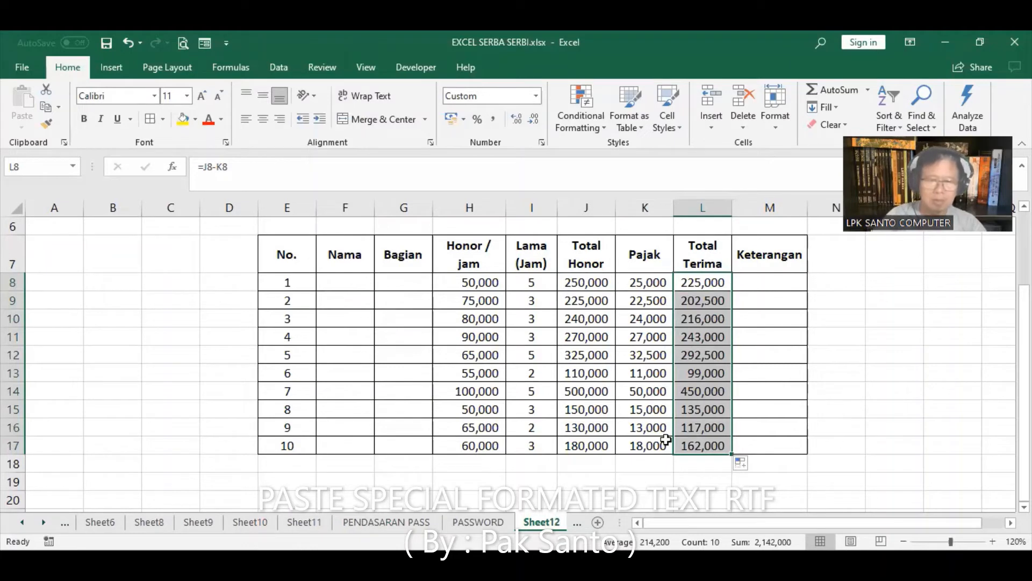
Enter the labels JUMLAH, TERTINGGI, TERENDAH and RATA-RATA in K18 to K21 and autofit the width of column K
left_click(664, 462)
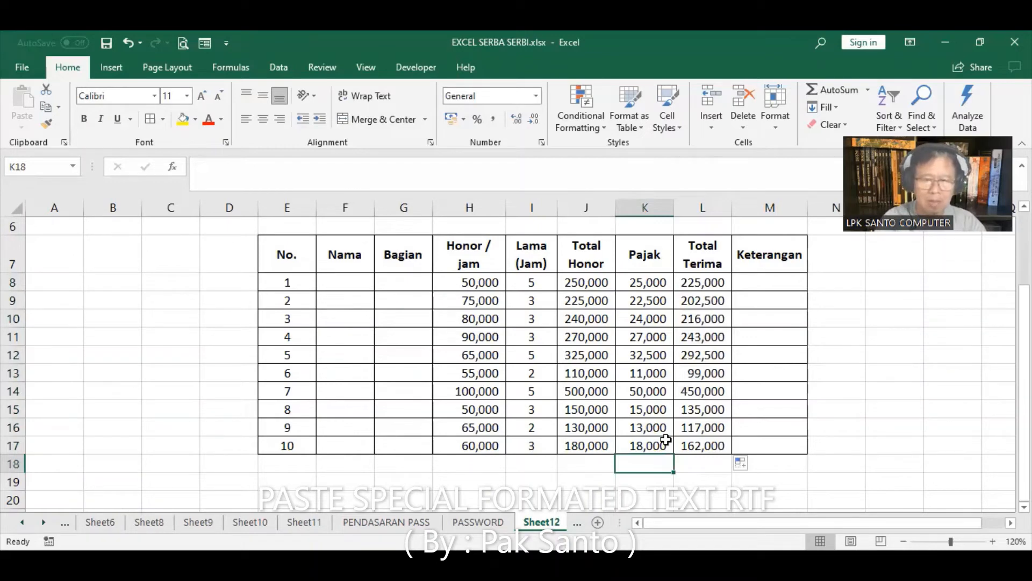
type("ju")
key("BackSpace")
key("BackSpace")
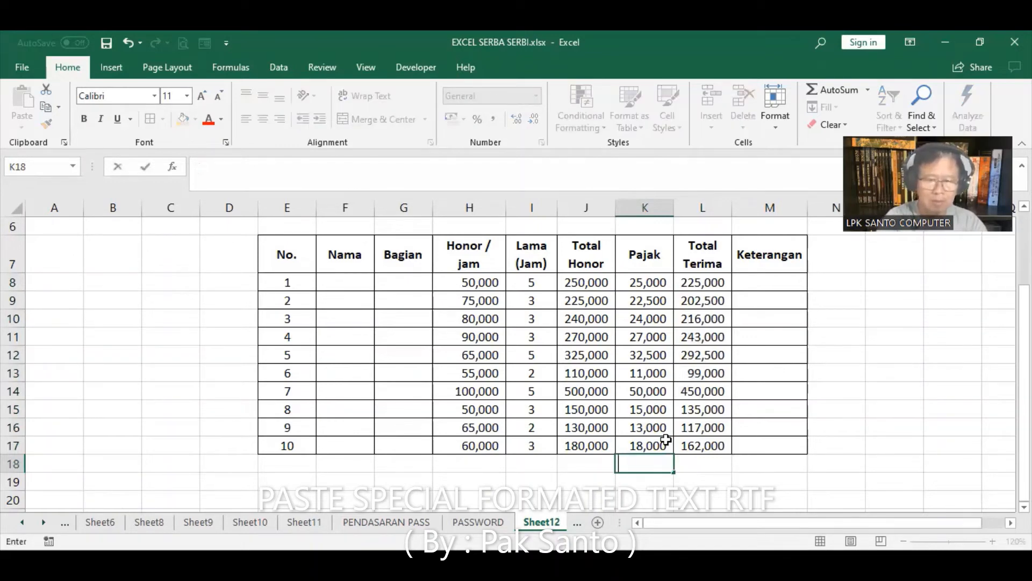
type("JUMLAH")
key("Return")
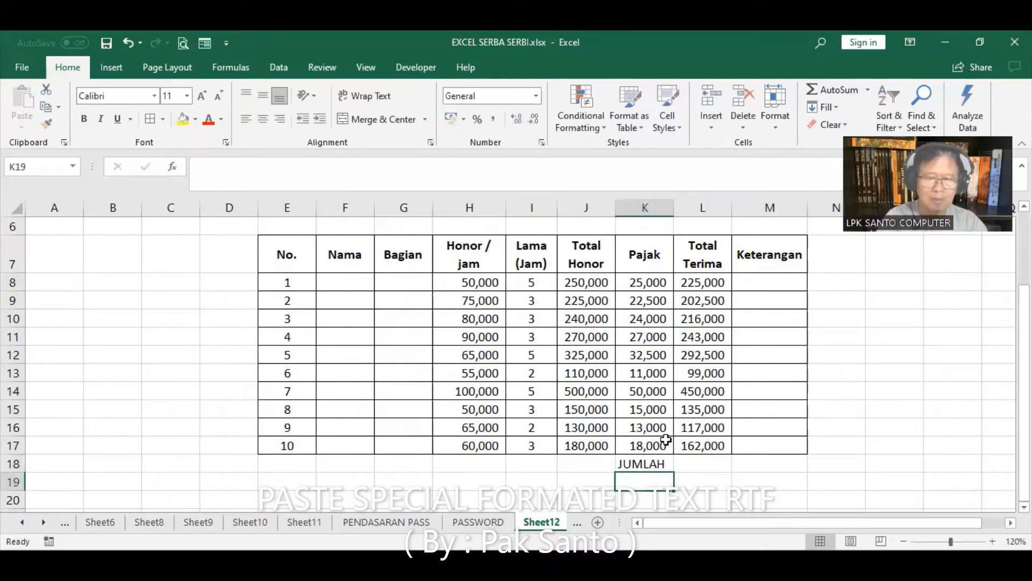
type("TERTINGGI")
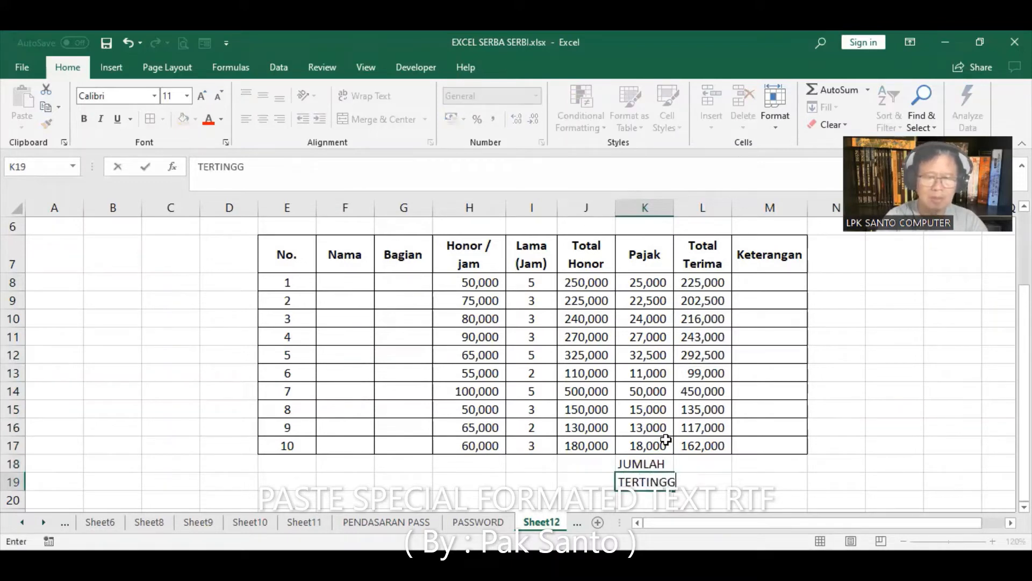
key("Return")
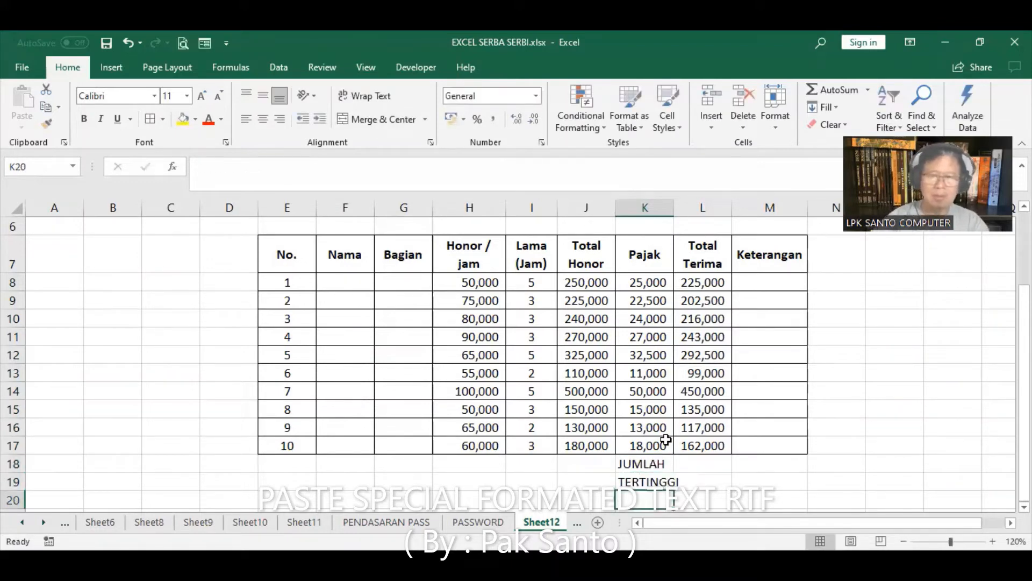
type("TERENDAH")
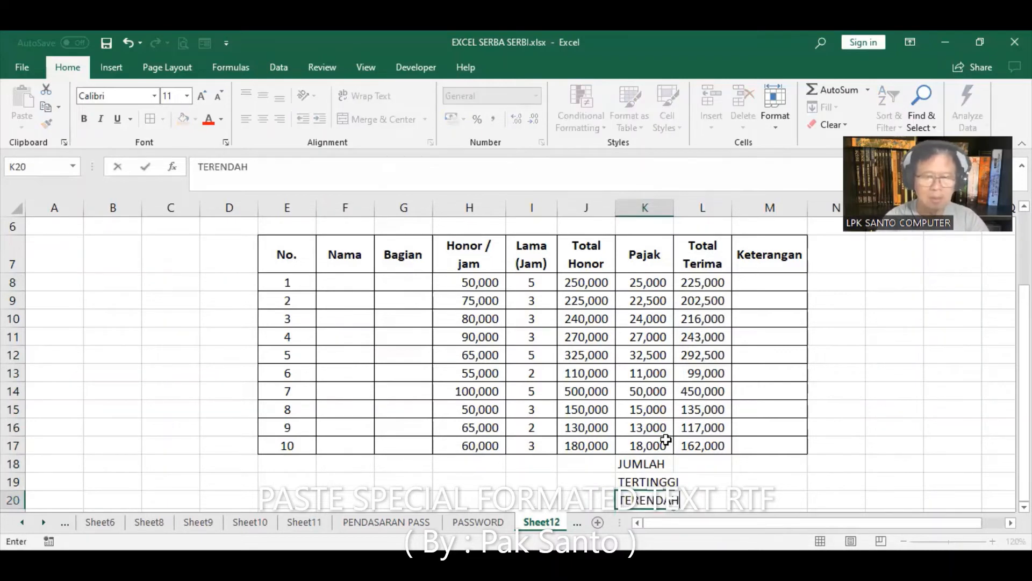
key("Return")
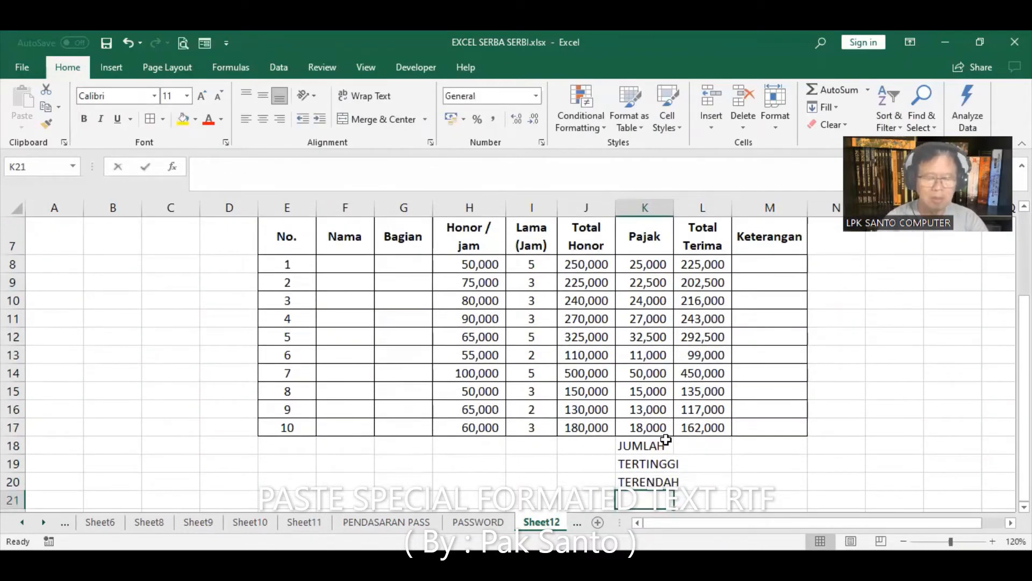
type("RATA-RA")
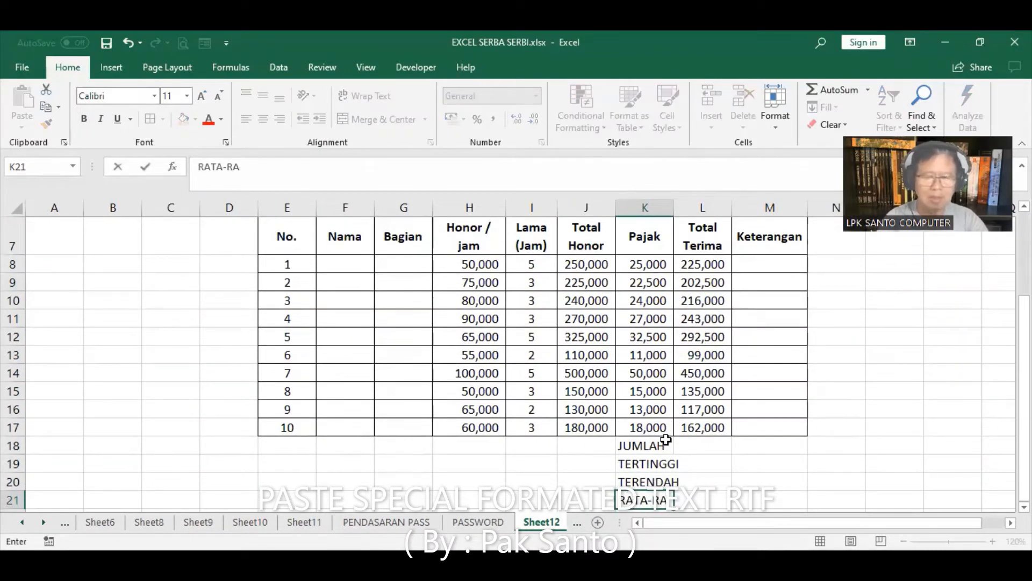
type("TA")
key("Return")
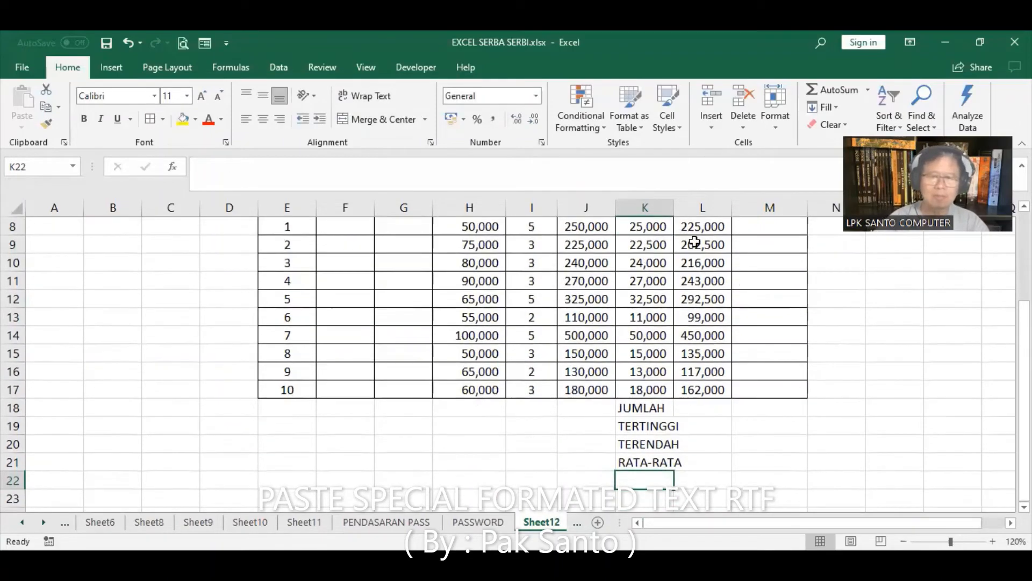
double_click(675, 207)
Right-align the four summary labels in K18:K21 and make them bold
scroll(733, 346, "up", 3)
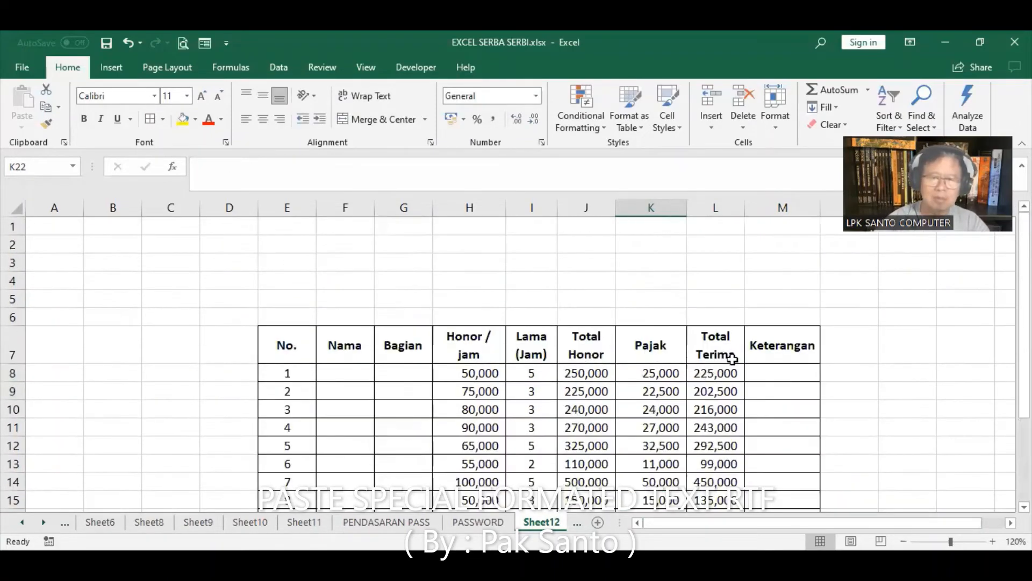
scroll(721, 357, "down", 2)
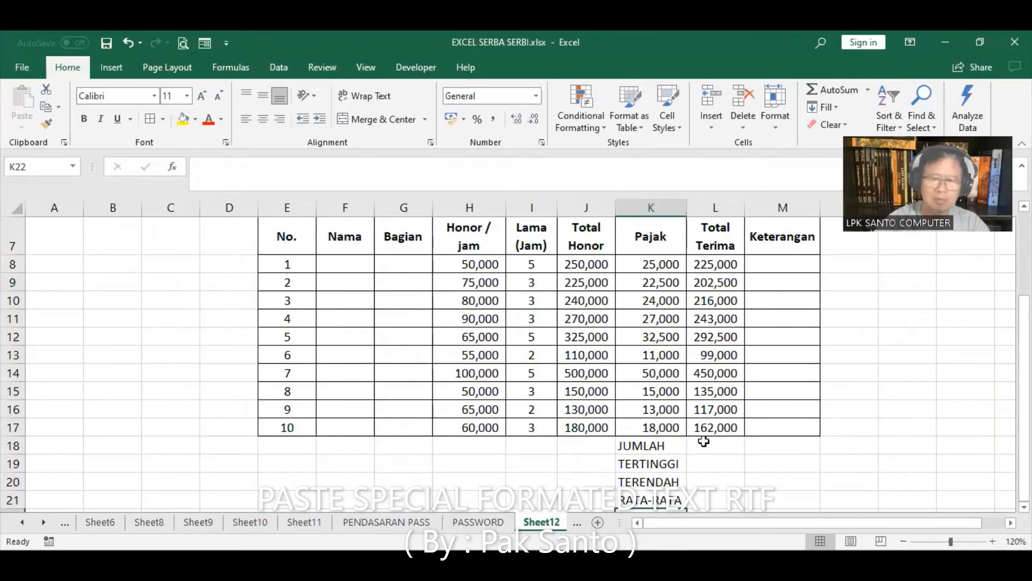
key("Up")
key("Up")
key("Up")
key("Up")
key("shift+Down")
key("shift+Down")
key("shift+Down")
key("shift+Up")
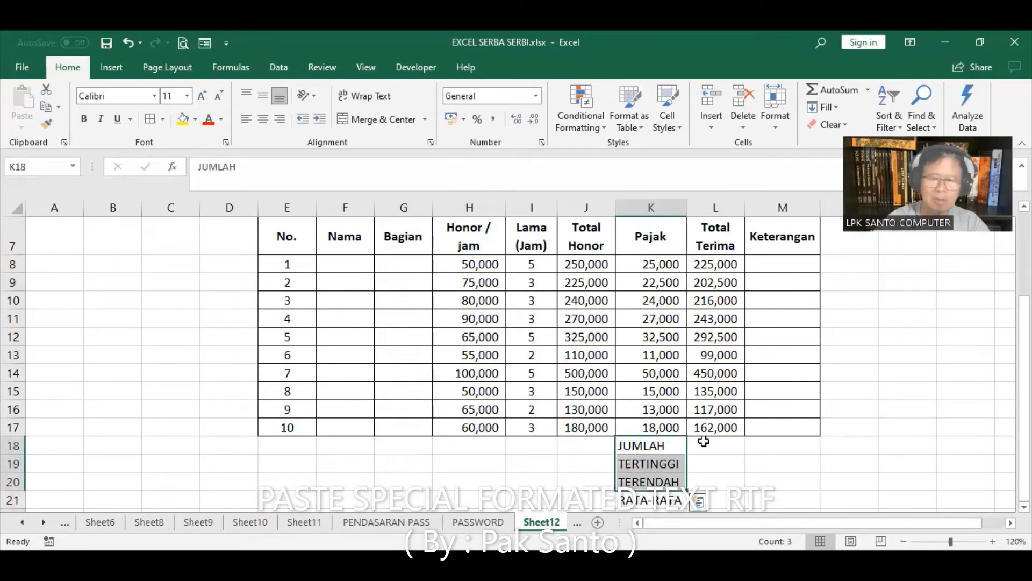
scroll(694, 396, "down", 2)
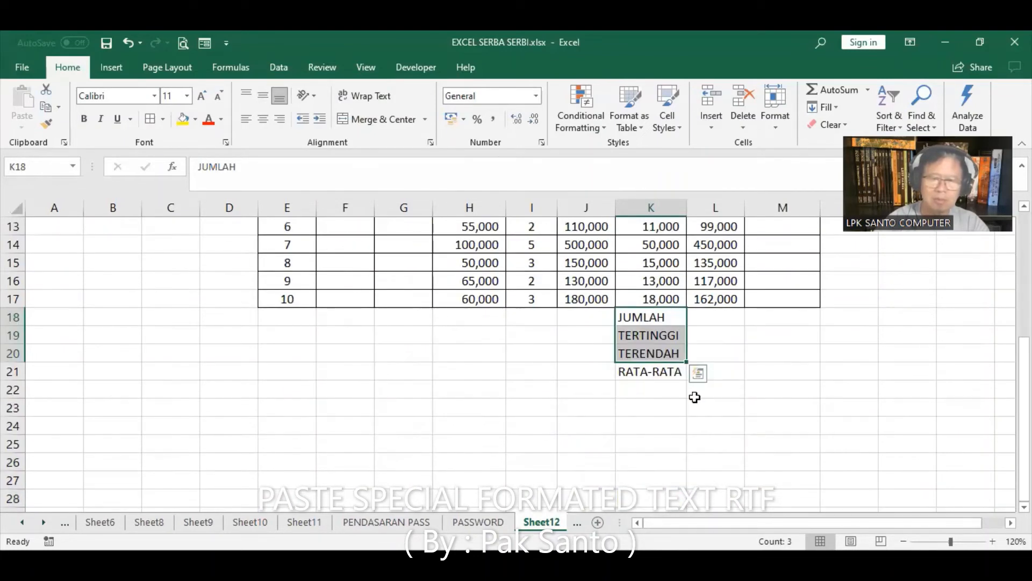
left_click(667, 371, "shift")
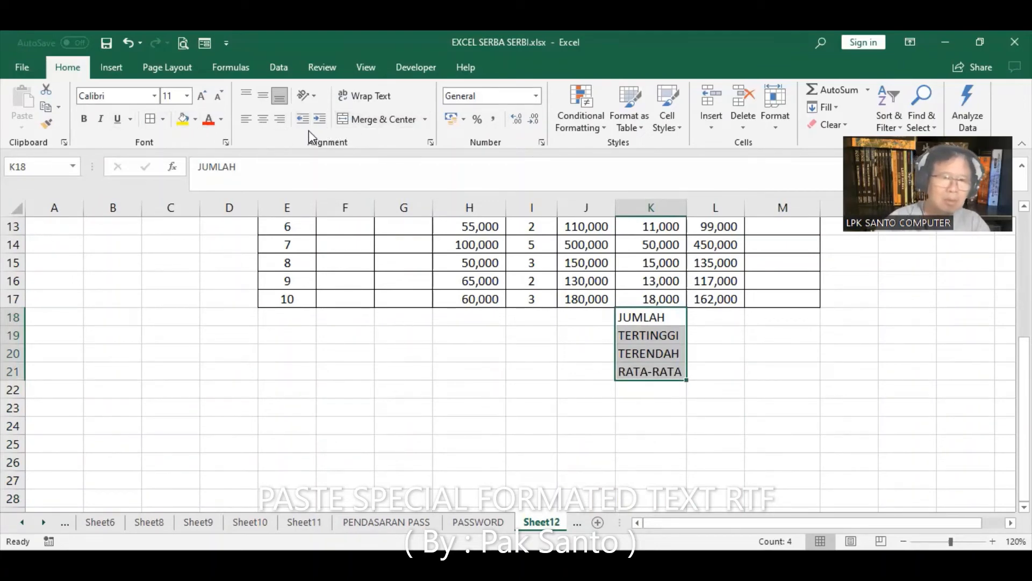
left_click(281, 122)
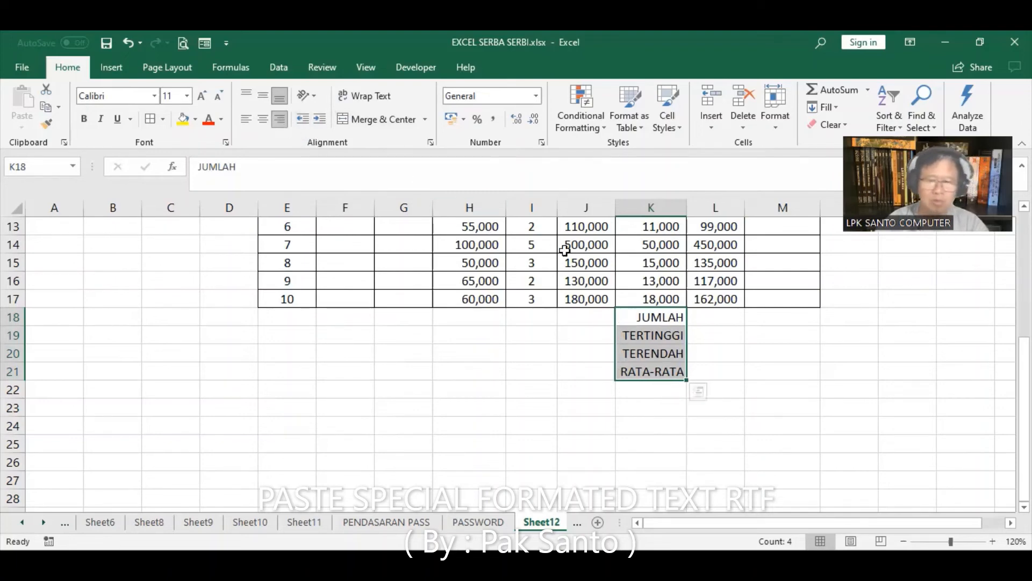
left_click(84, 119)
Calculate the JUMLAH of the "Total Terima" column with =SUM(L8:L17) in L18
left_click(711, 313)
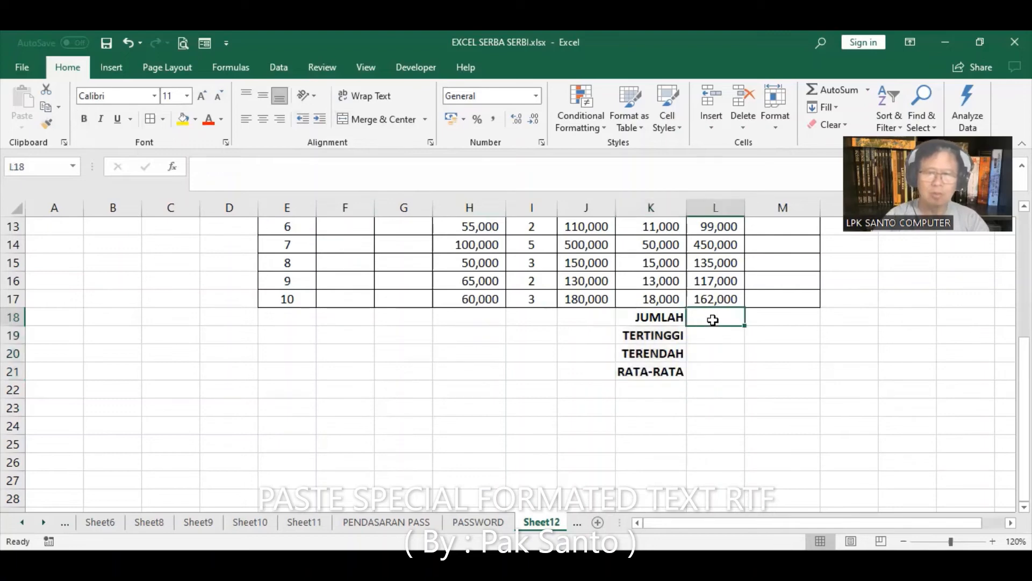
scroll(775, 342, "up", 2)
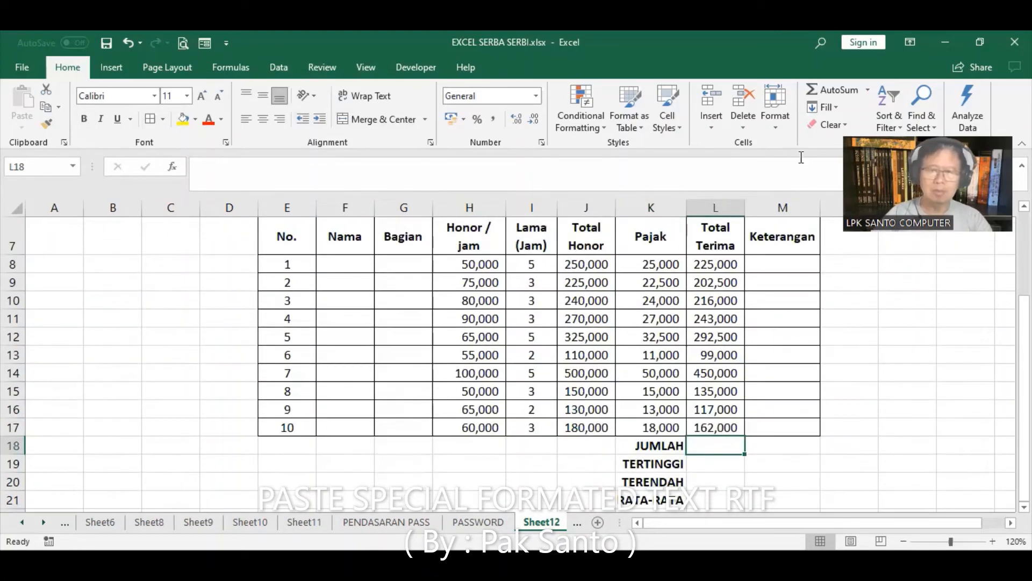
left_click(816, 91)
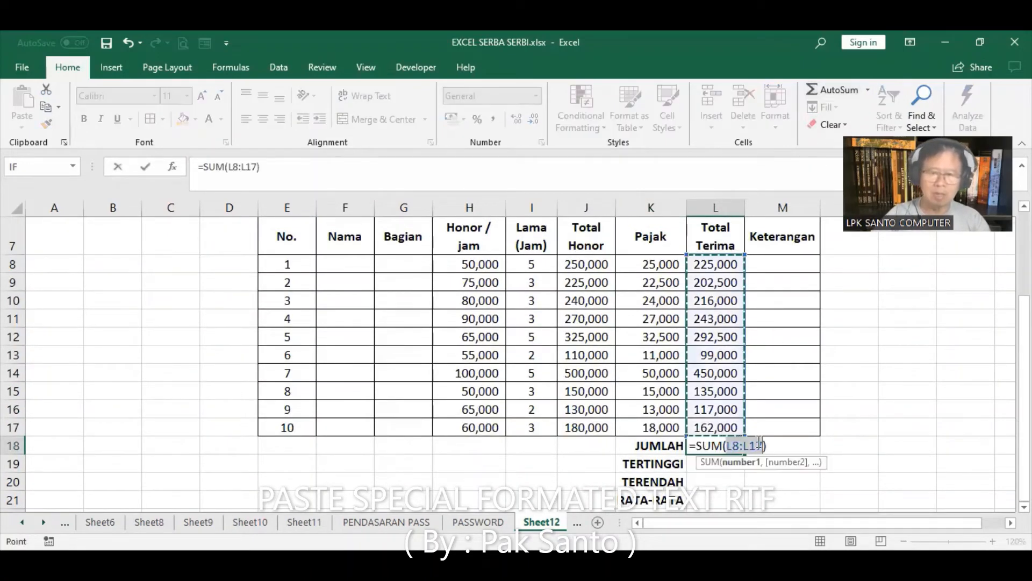
key("Return")
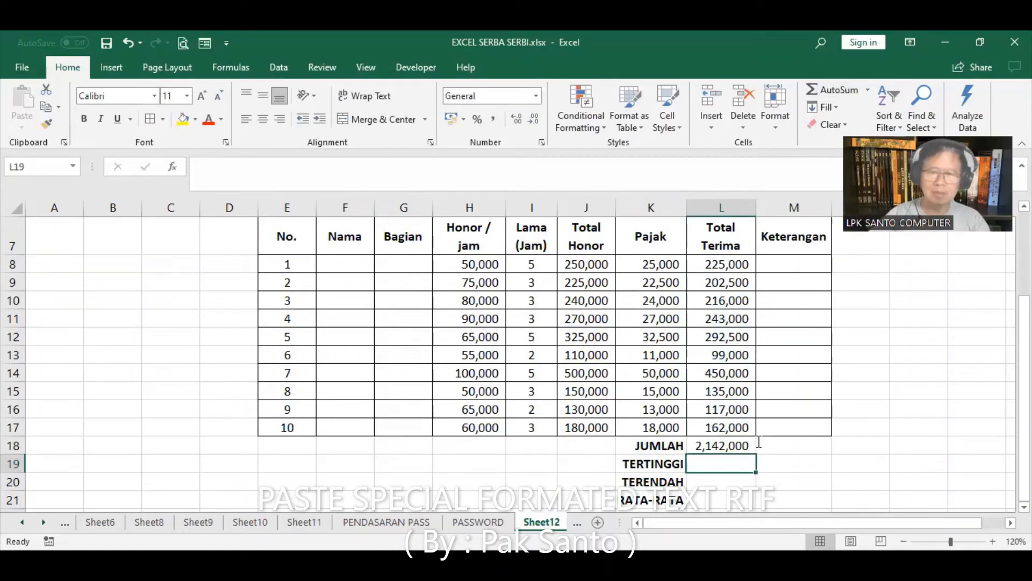
Calculate the TERTINGGI value with =MAX(L8:L17) in L19 and the TERENDAH value of "Total Terima" with the Min function in L20
left_click(868, 91)
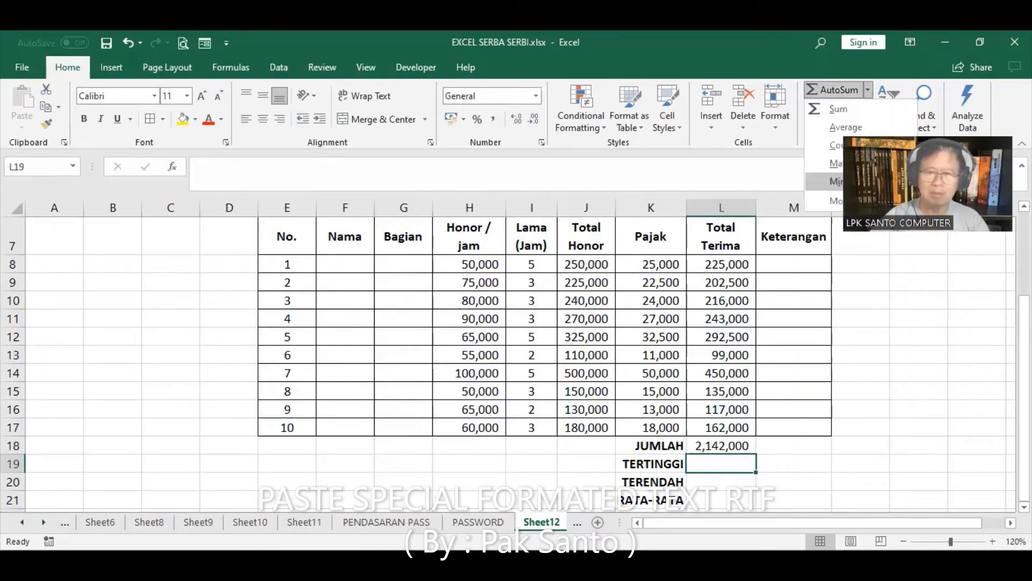
left_click(837, 163)
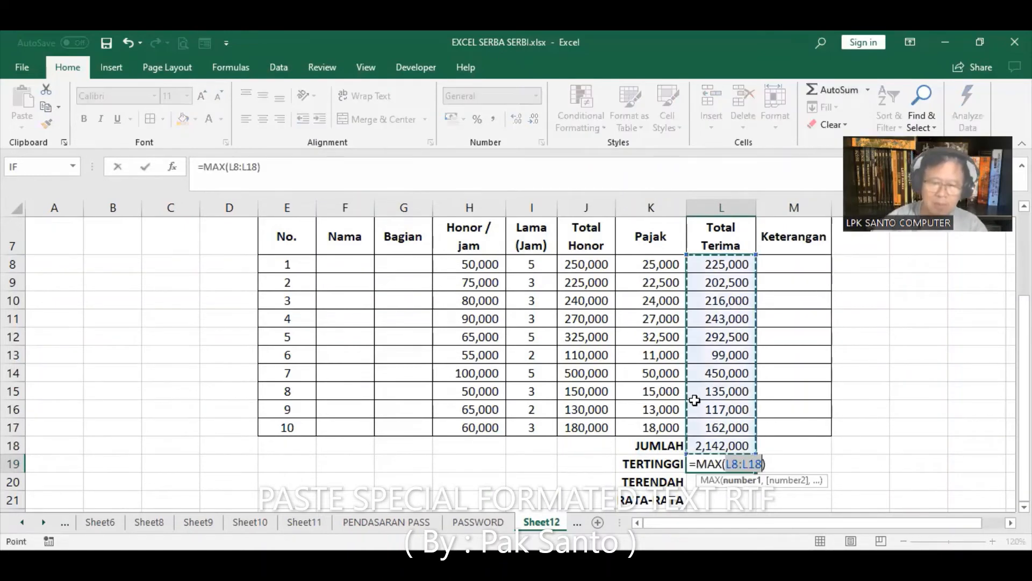
left_click(725, 426, "shift")
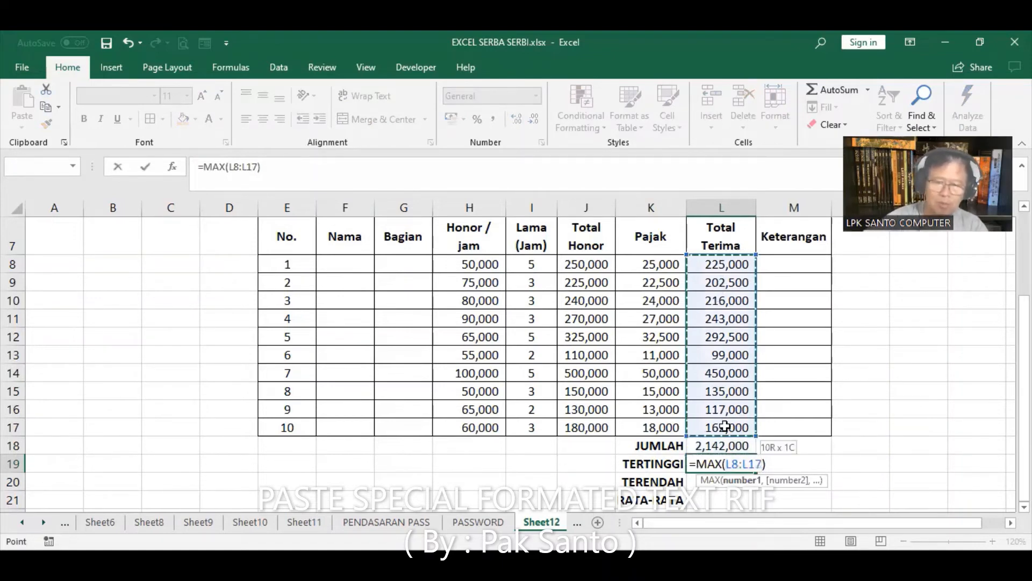
key("Return")
left_click(869, 90)
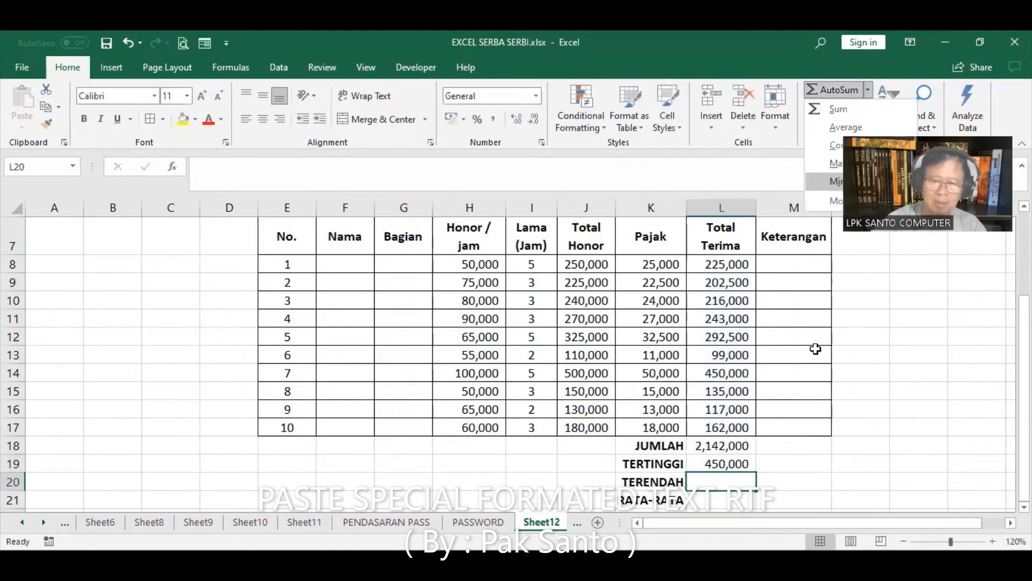
key("Return")
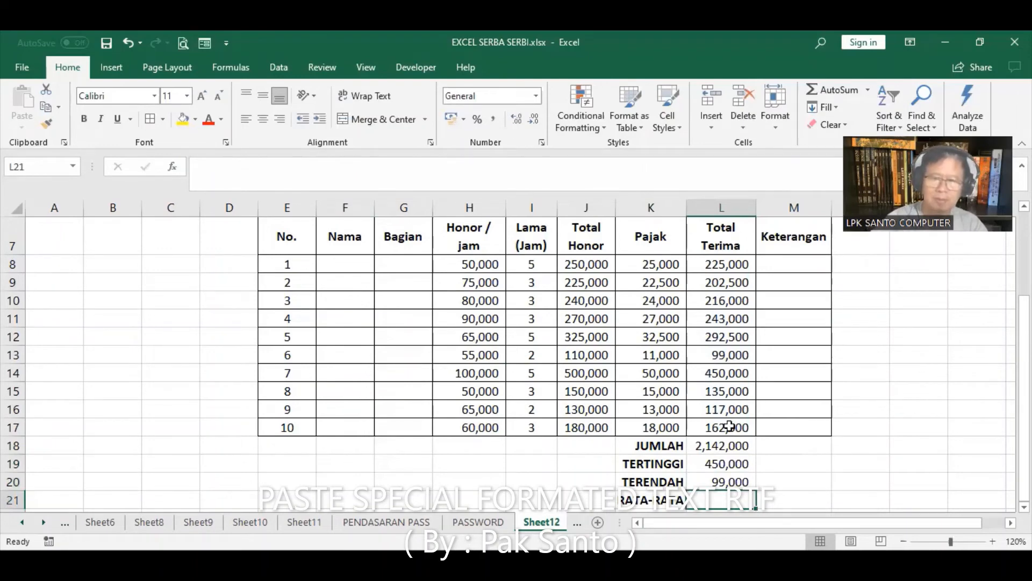
Calculate the RATA-RATA value of "Total Terima" in L21 and make the four summary results in L18:L21 bold
key("Return")
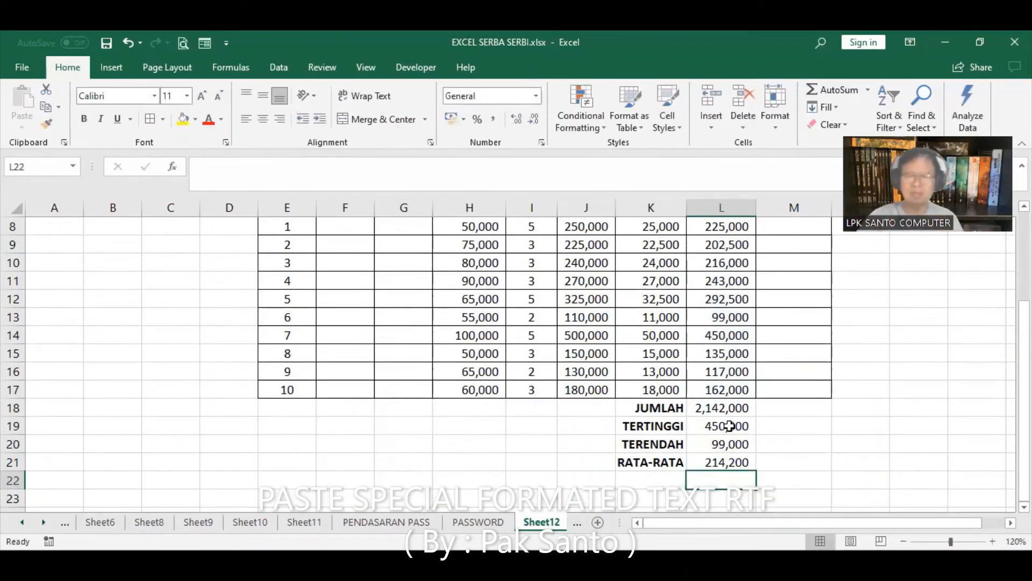
left_click_drag(725, 409, 726, 463)
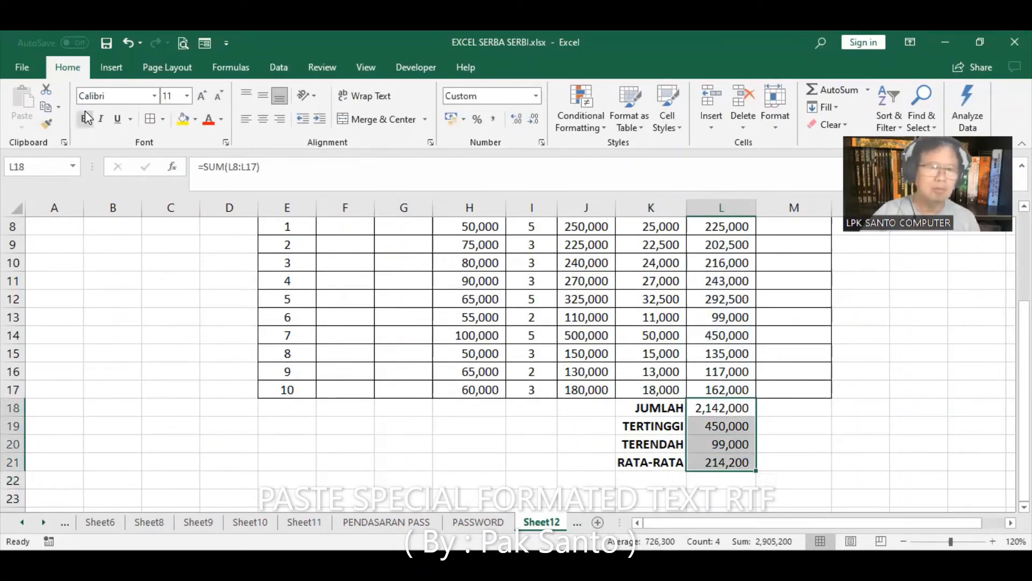
left_click(918, 354)
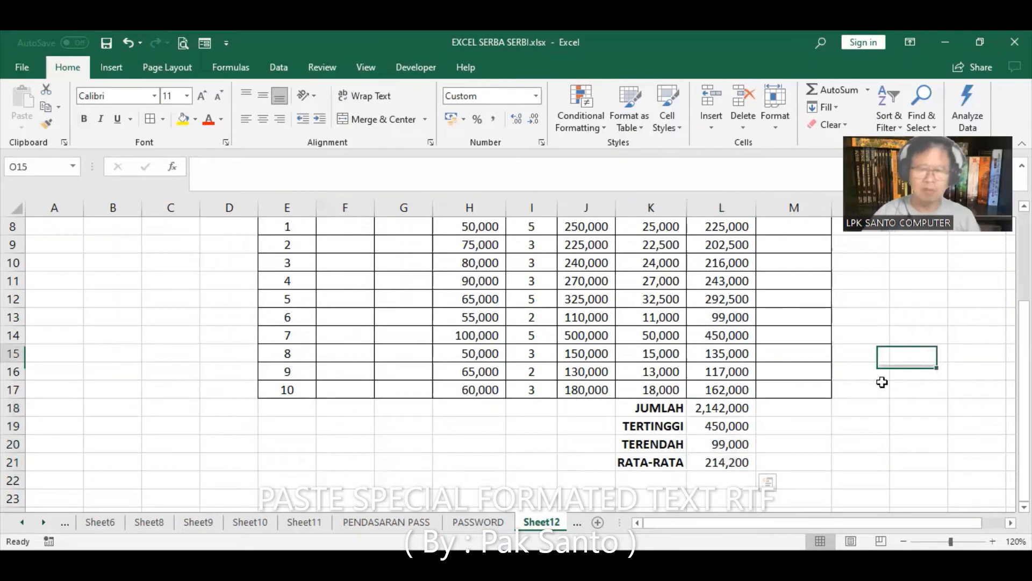
left_click(736, 411)
left_click_drag(734, 438, 734, 462)
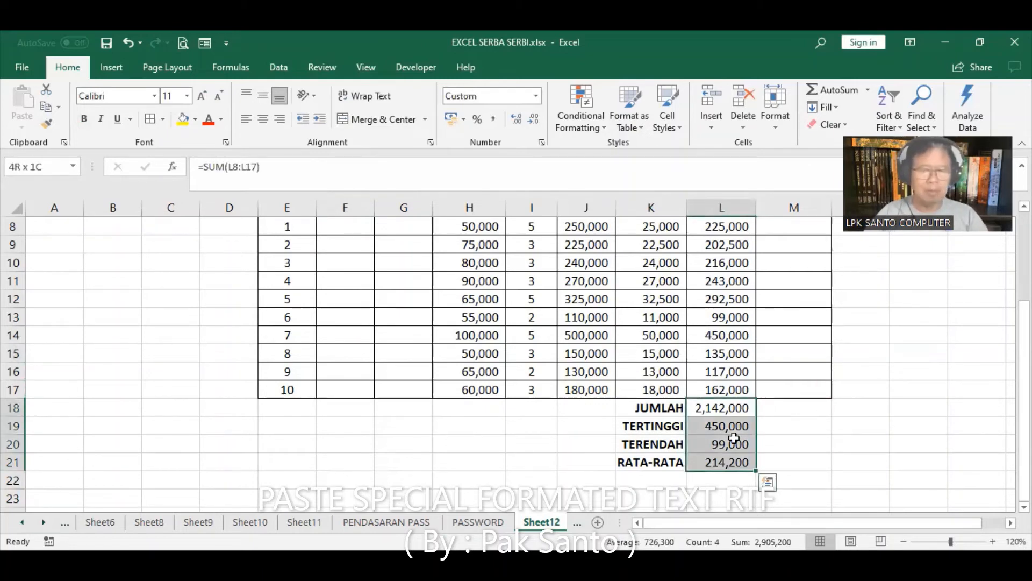
left_click(86, 120)
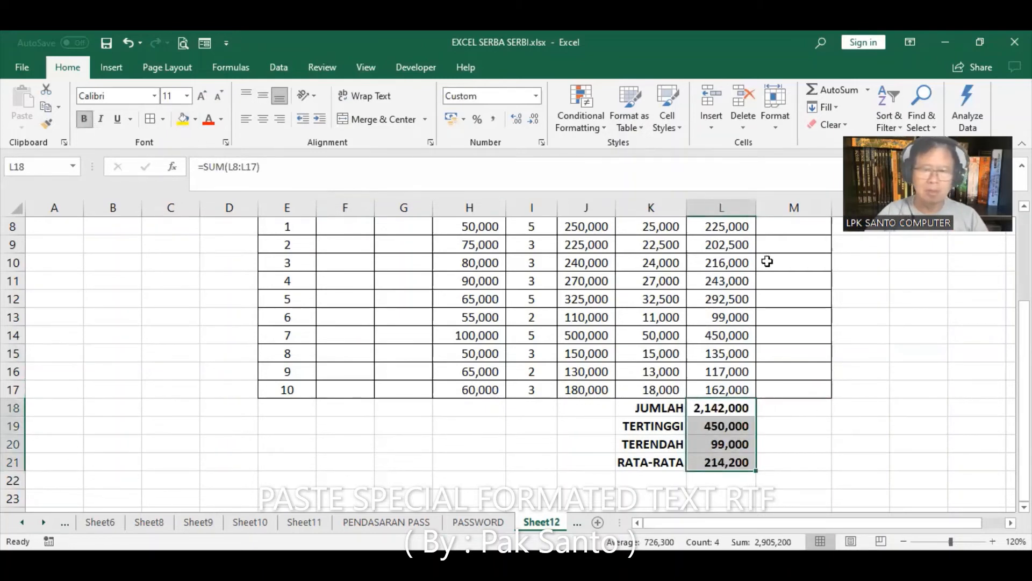
left_click(874, 318)
Apply borders to all cells of the summary block K18:M21
scroll(882, 325, "up", 2)
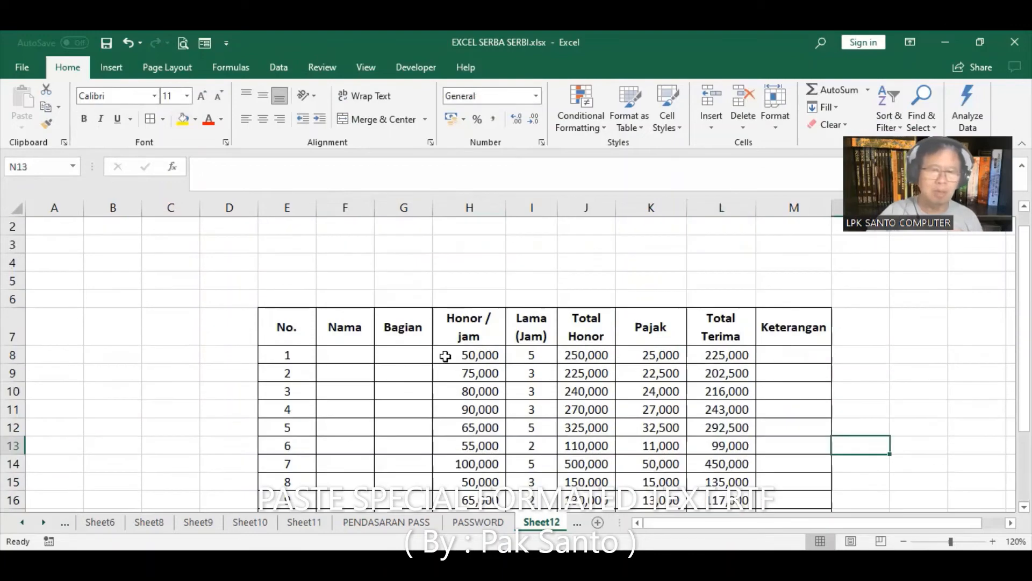
left_click(285, 326)
scroll(876, 304, "down", 3)
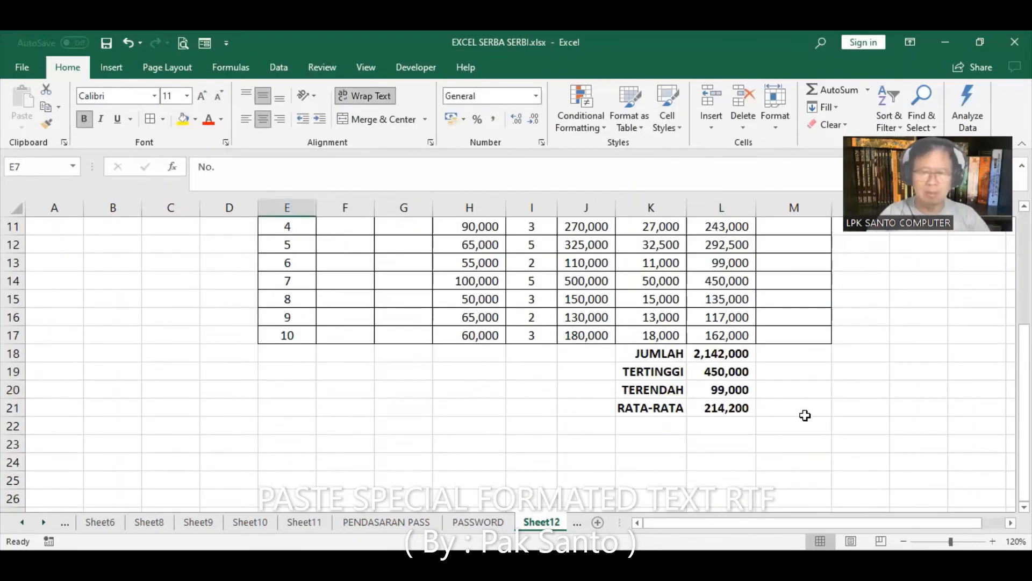
left_click(640, 356)
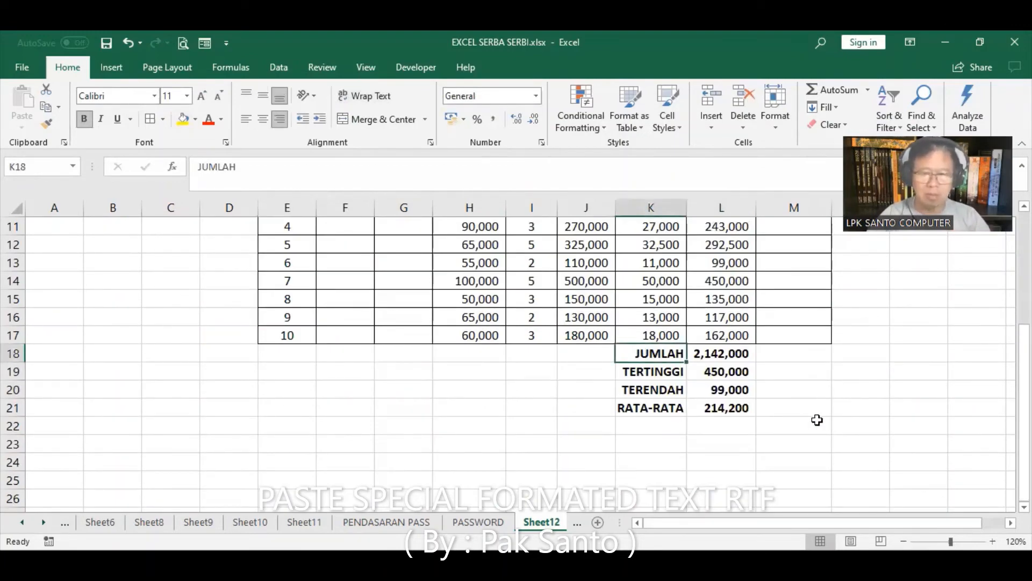
left_click(806, 410, "shift")
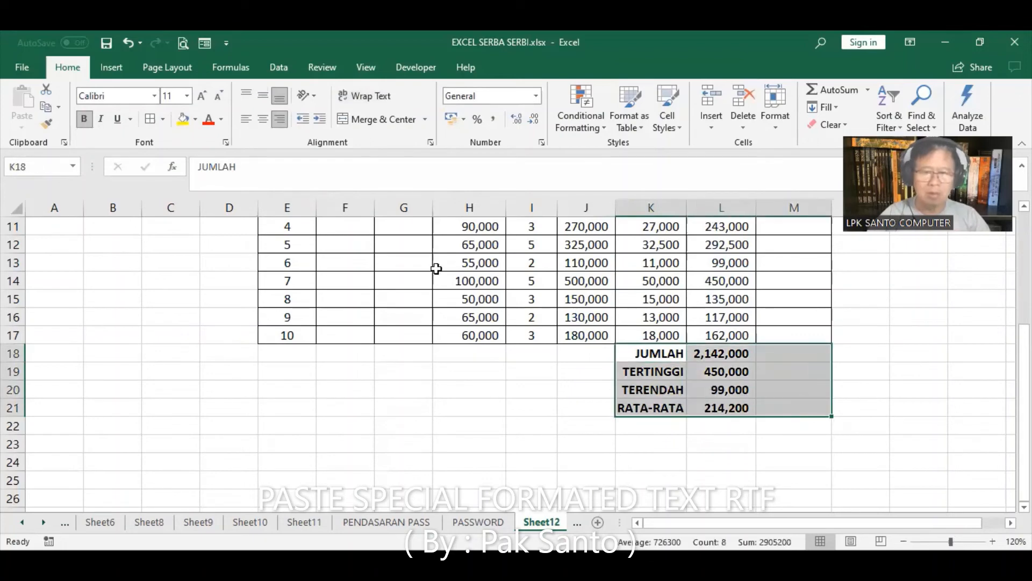
left_click(151, 121)
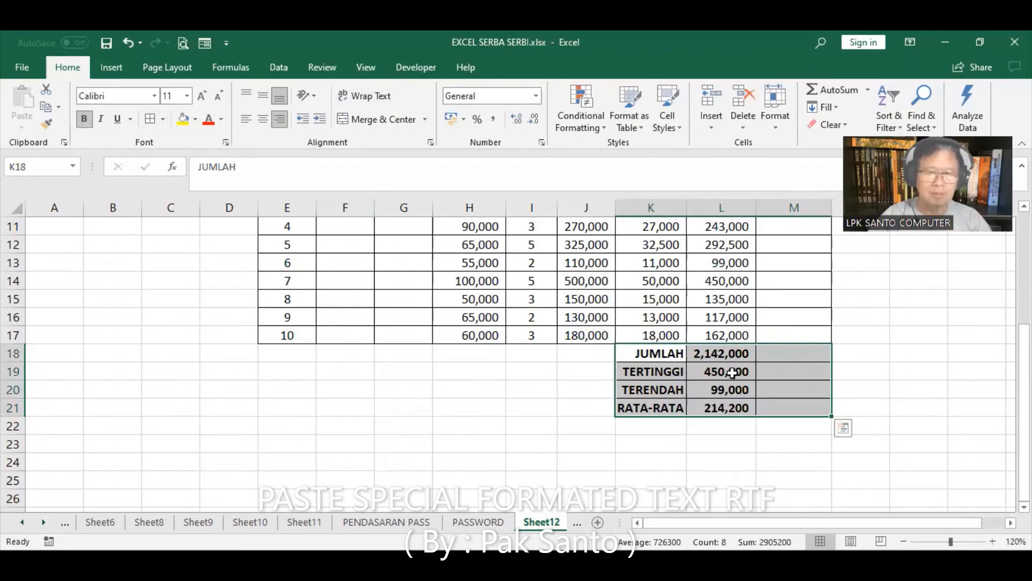
Copy the whole honorarium table E7:M21, including the summary rows, and switch to the Word document
scroll(733, 372, "up", 2)
left_click(732, 373)
left_click(288, 270)
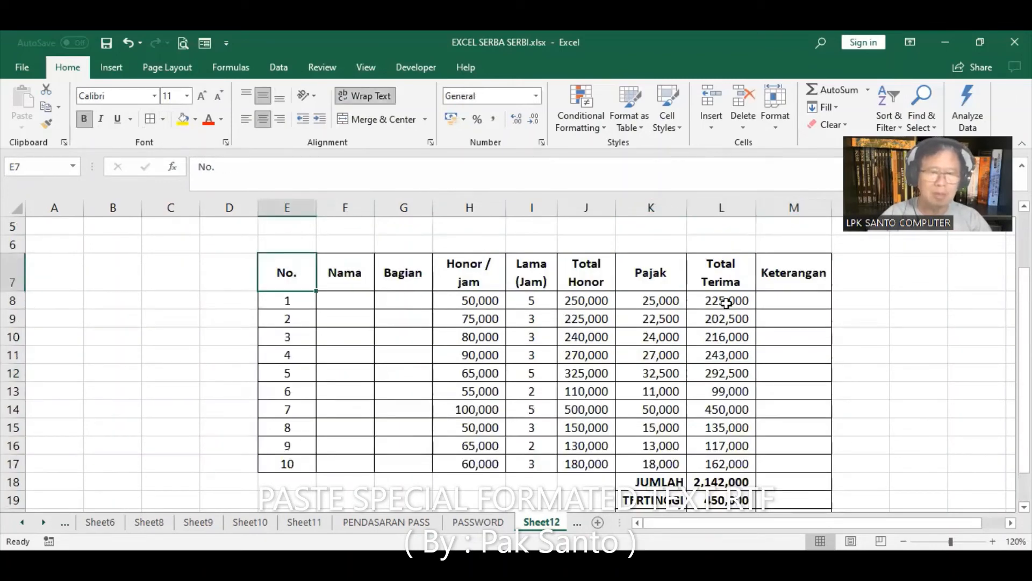
scroll(726, 303, "down", 2)
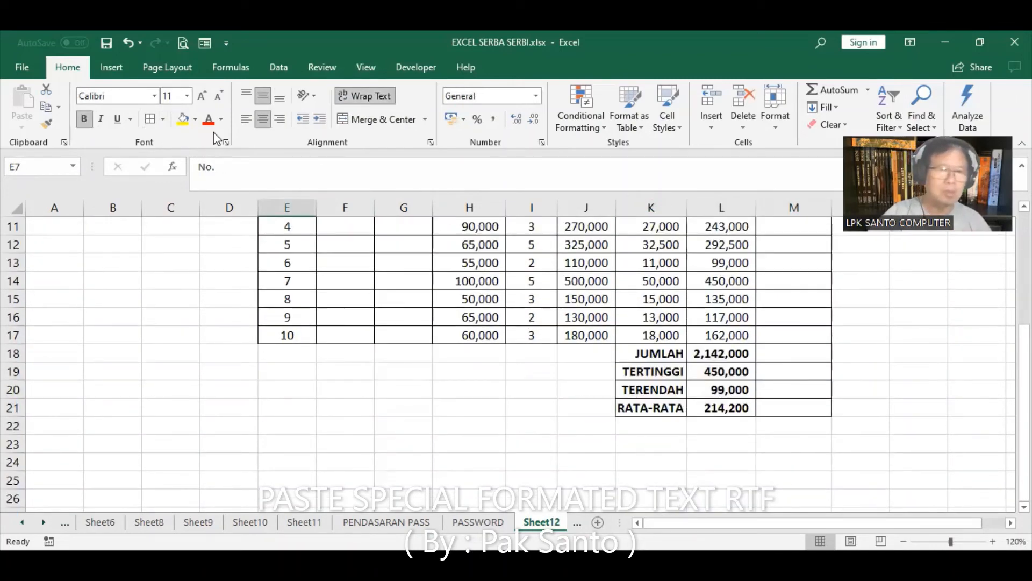
key("ctrl+a")
key("ctrl+c")
scroll(586, 441, "up", 4)
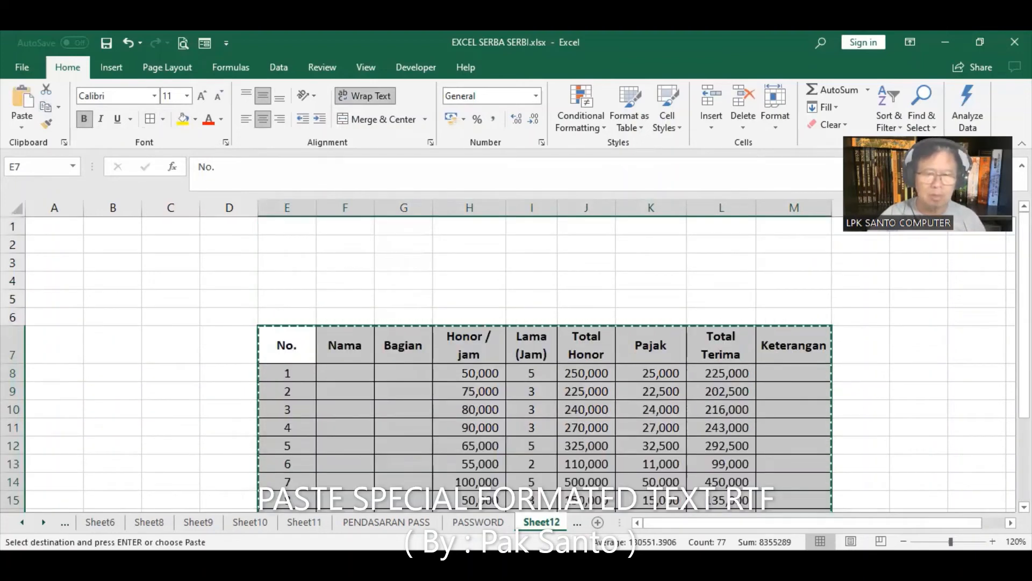
key("alt+Tab")
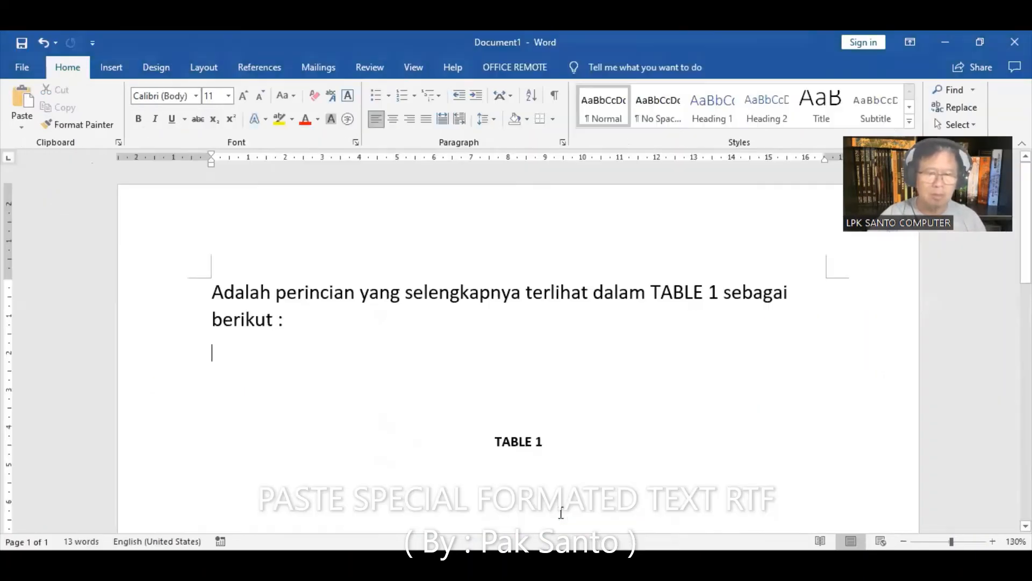
Try a regular paste of the copied table below the introductory paragraph, review its layout from header to summary rows, and undo it
left_click(20, 91)
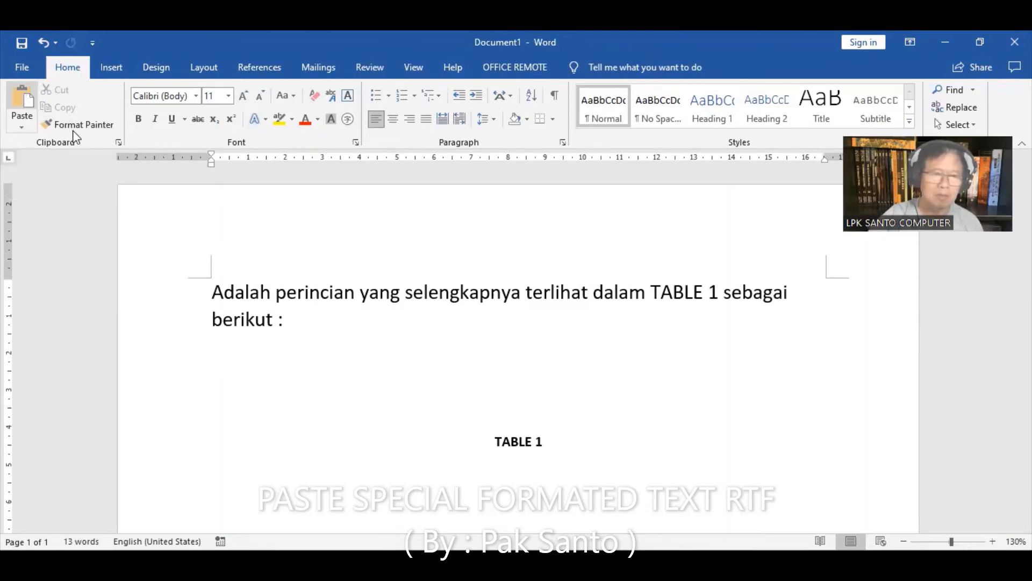
scroll(659, 334, "up", 6)
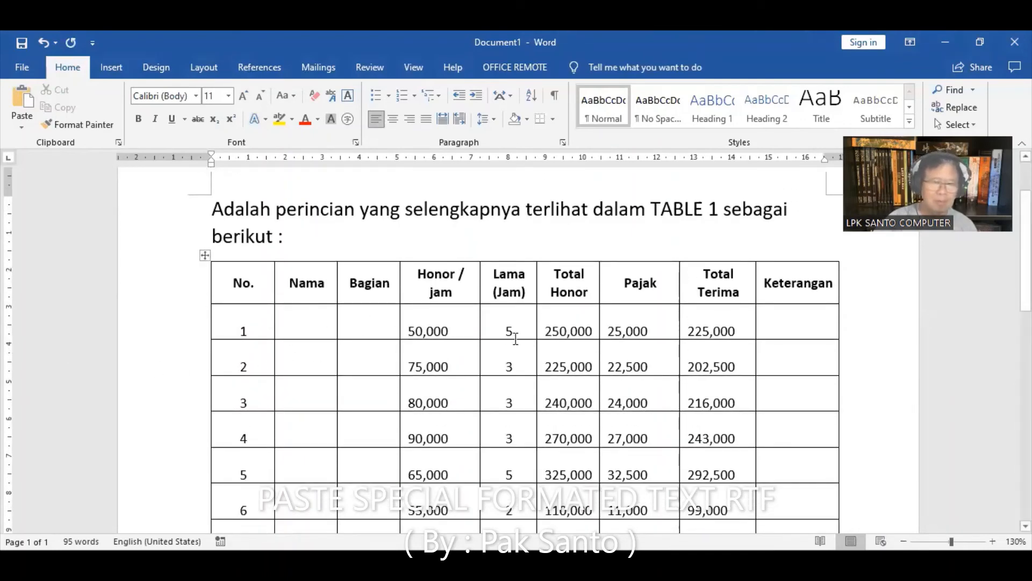
scroll(516, 333, "down", 3)
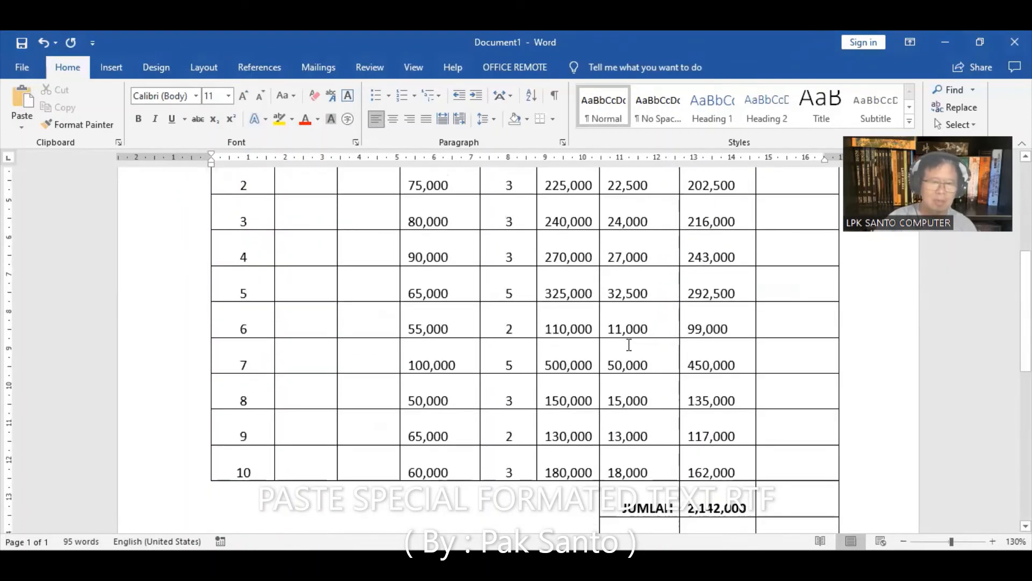
scroll(629, 345, "down", 3)
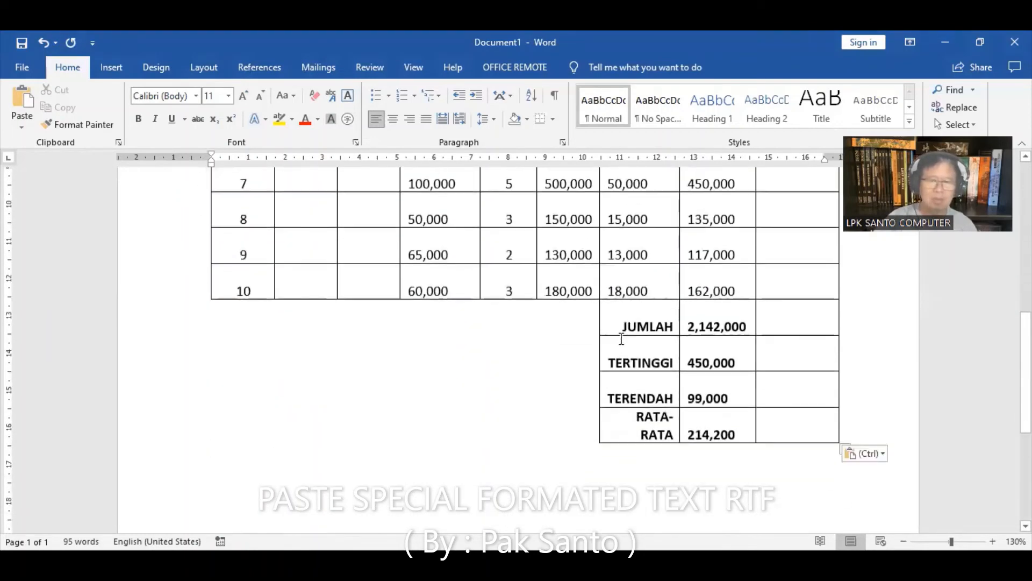
scroll(645, 339, "up", 8)
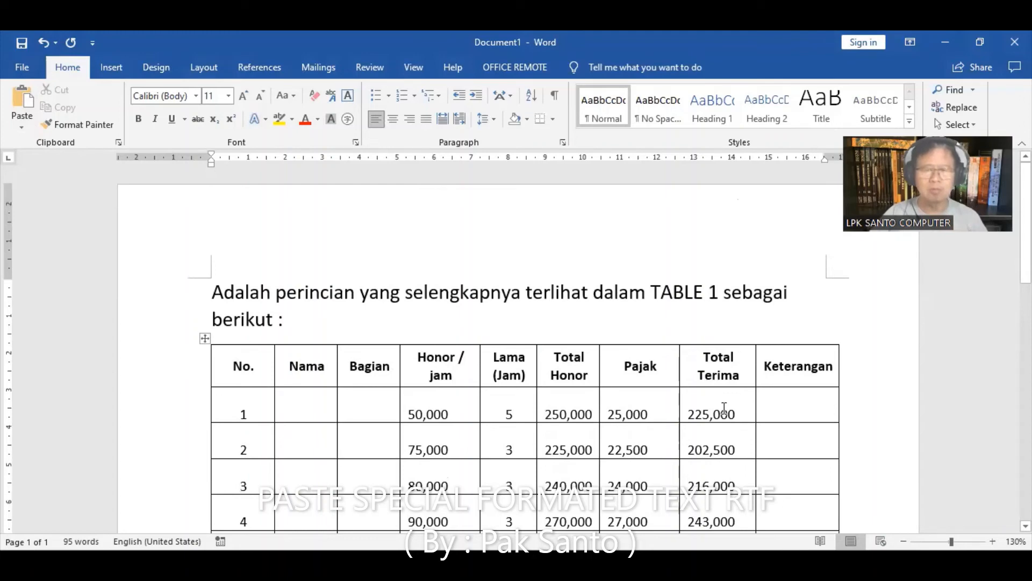
scroll(733, 410, "down", 10)
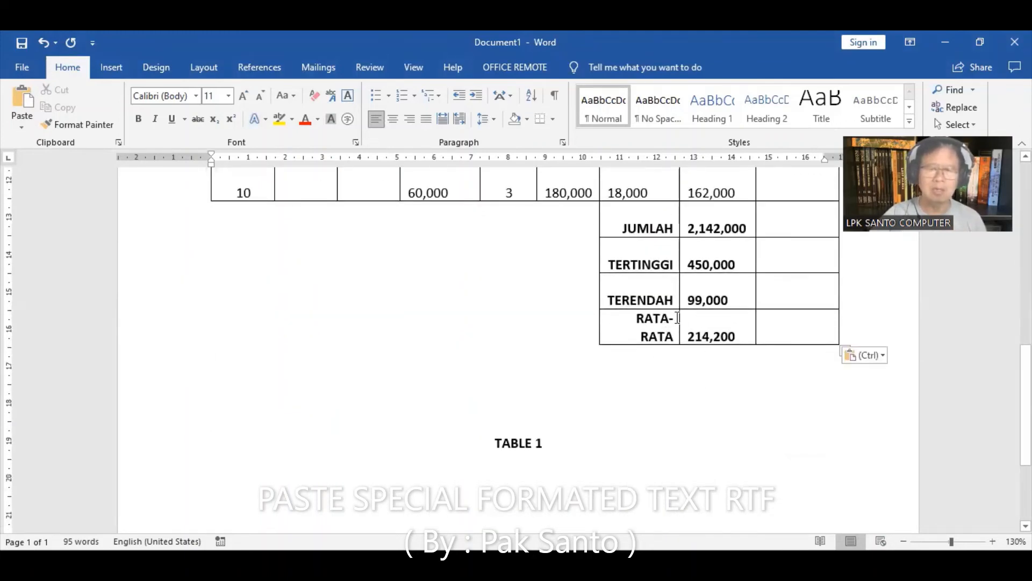
scroll(659, 326, "up", 12)
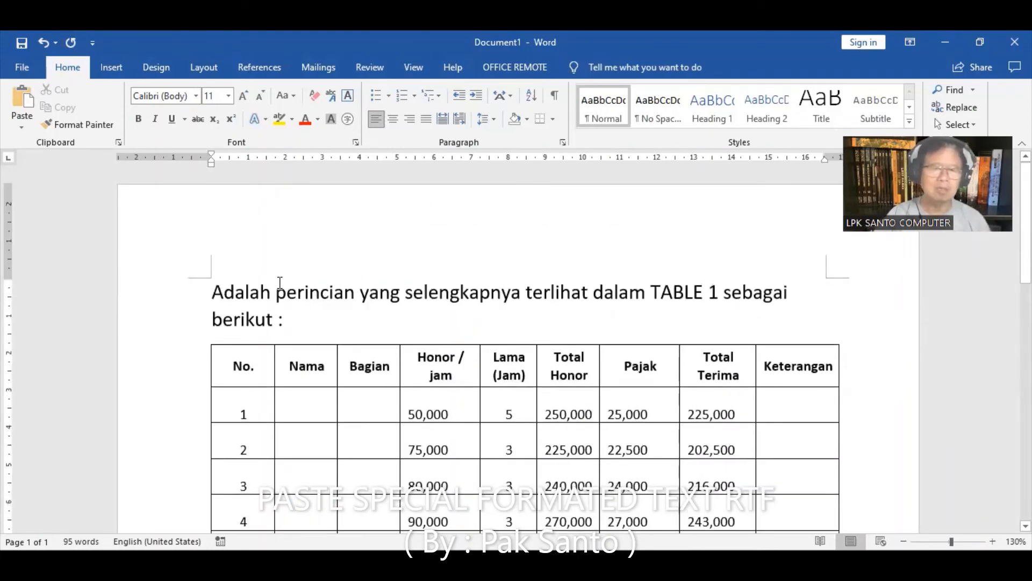
left_click(42, 41)
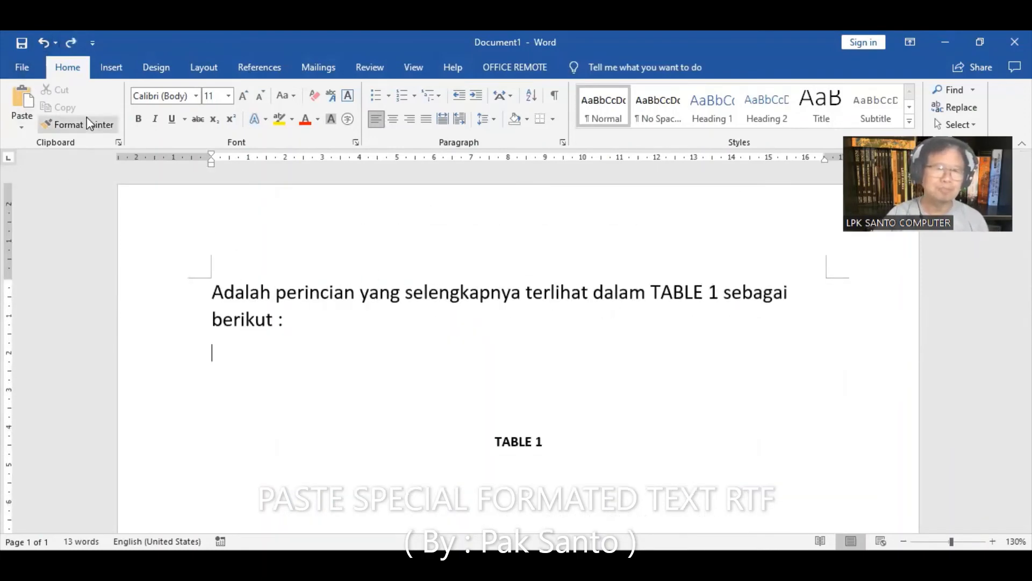
Try inserting the copied table with Paste Special as Formatted Text (RTF), check its number alignment and summary rows, and undo it
left_click(21, 127)
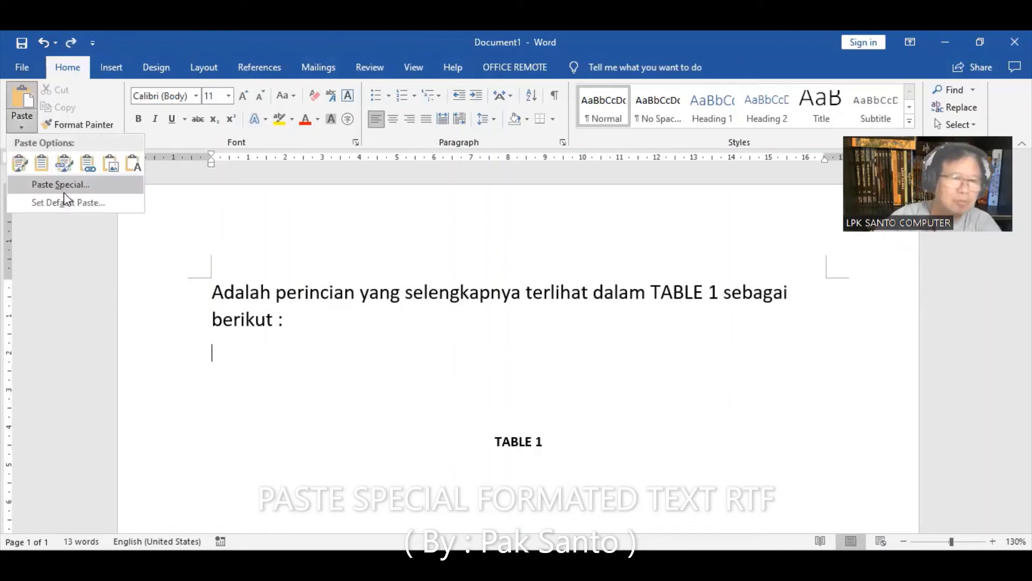
left_click(121, 186)
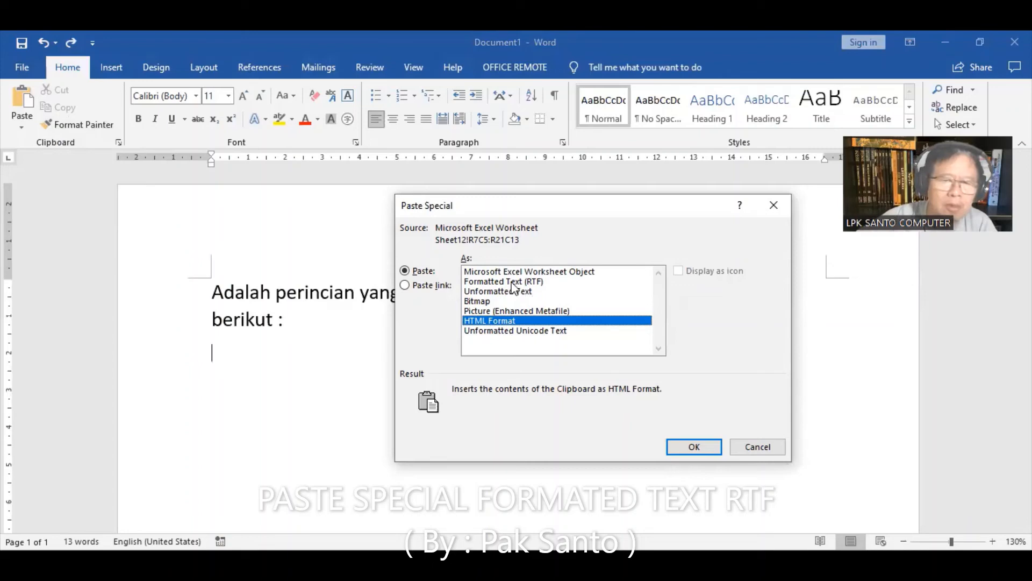
left_click(511, 281)
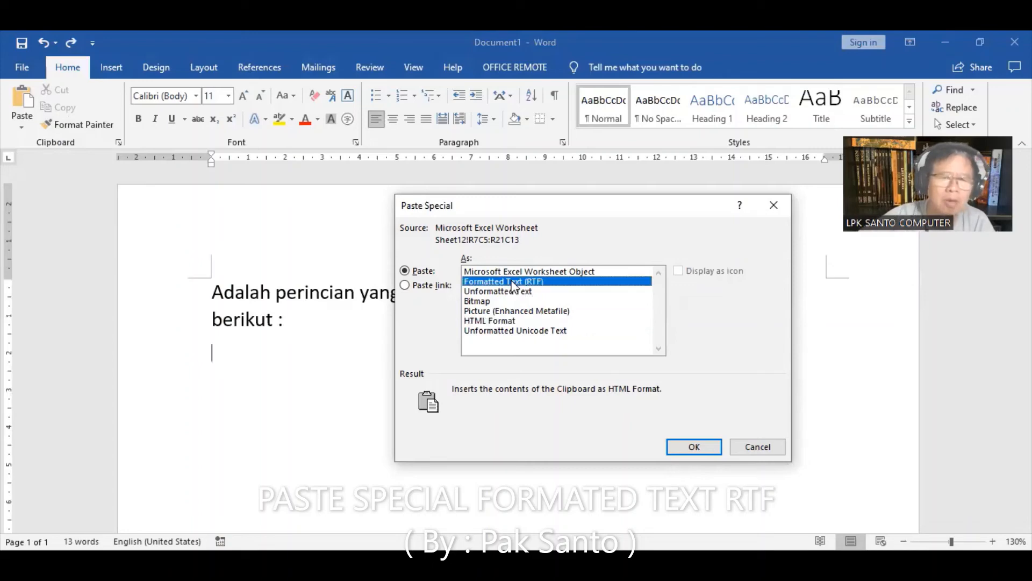
left_click(695, 447)
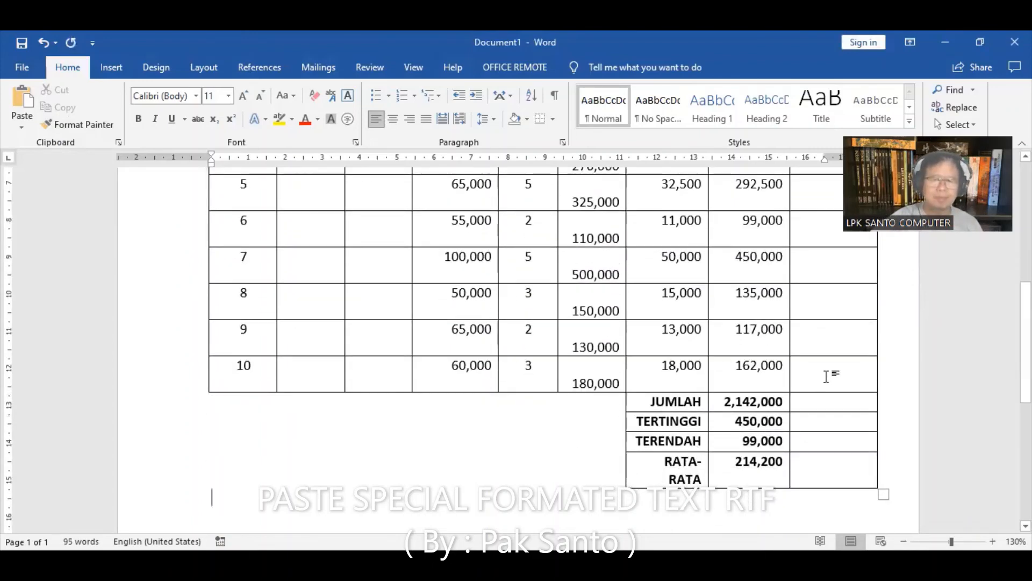
scroll(827, 376, "up", 4)
scroll(826, 376, "down", 2)
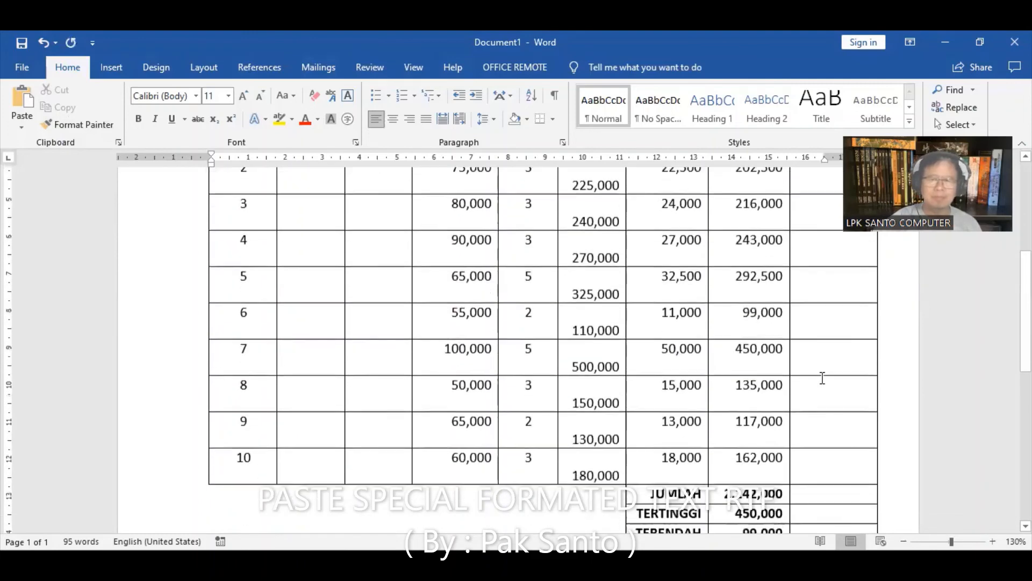
scroll(823, 378, "down", 3)
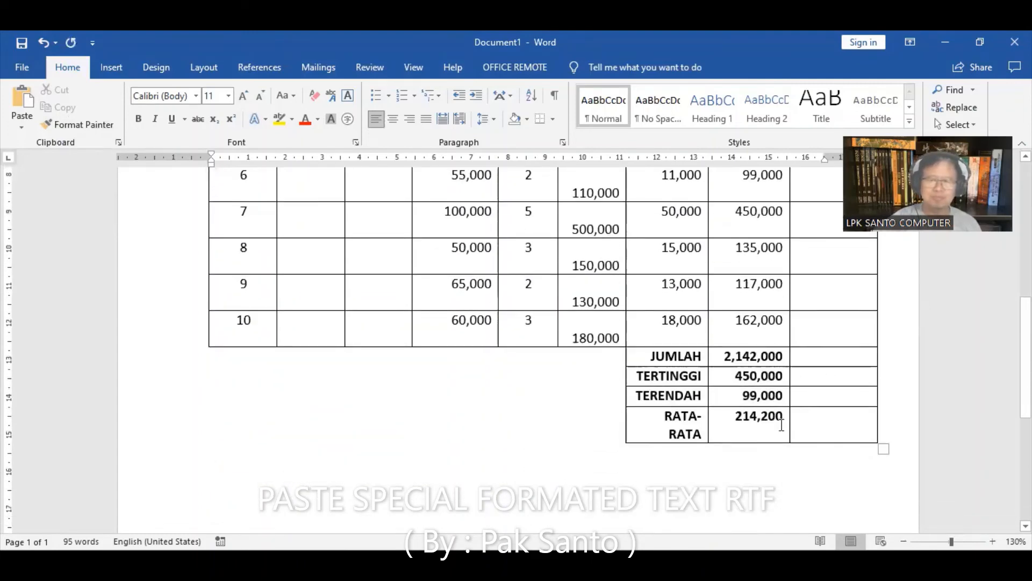
scroll(770, 385, "up", 4)
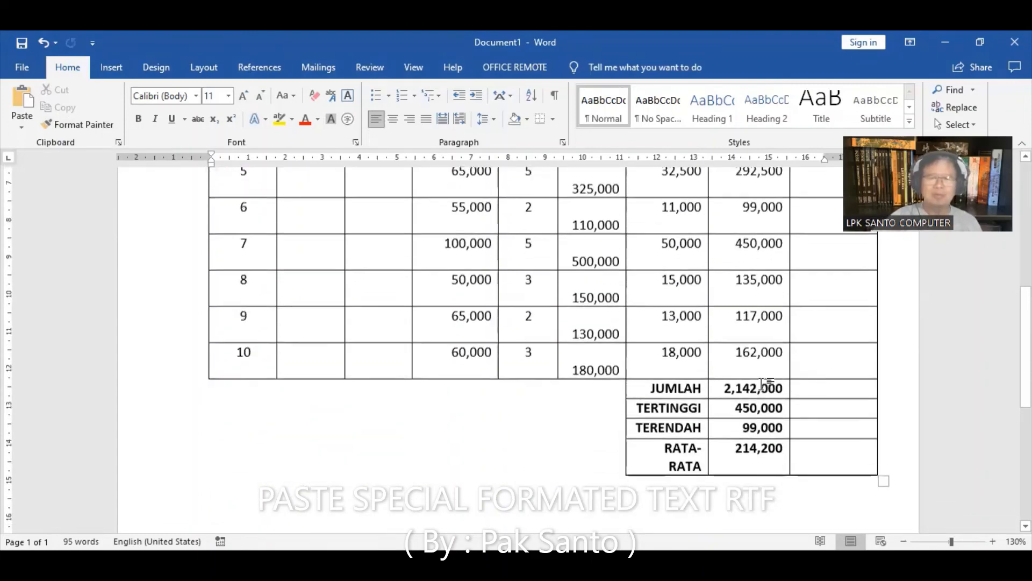
scroll(749, 378, "down", 5)
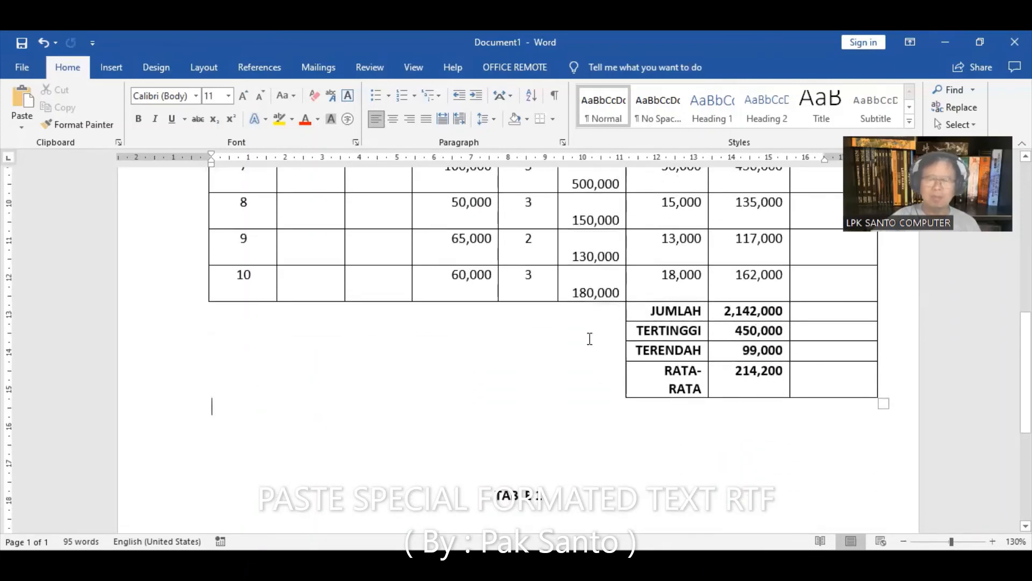
left_click(43, 45)
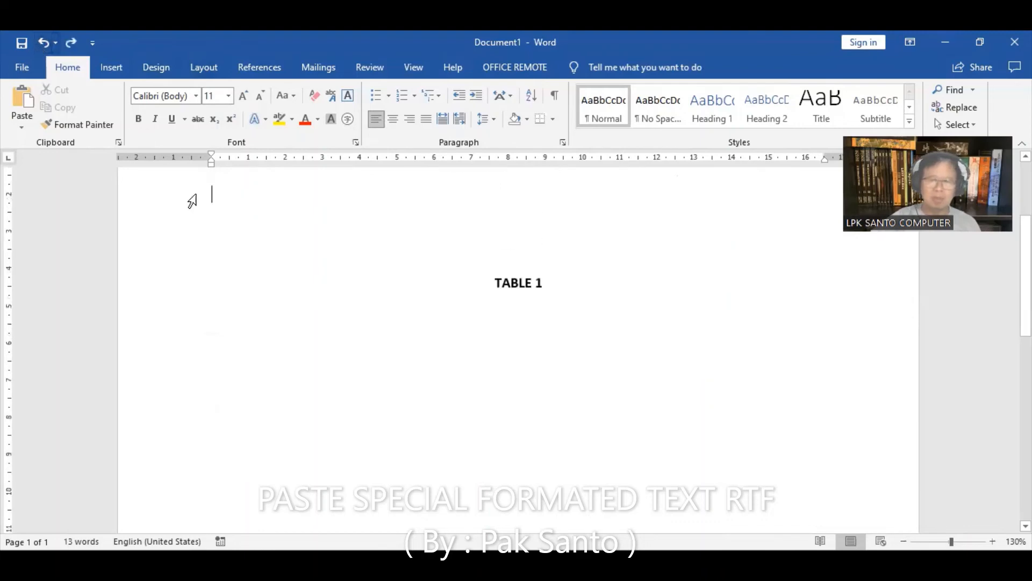
Repeat the regular paste of the table to compare its alignment with the RTF version, and undo it
left_click(22, 99)
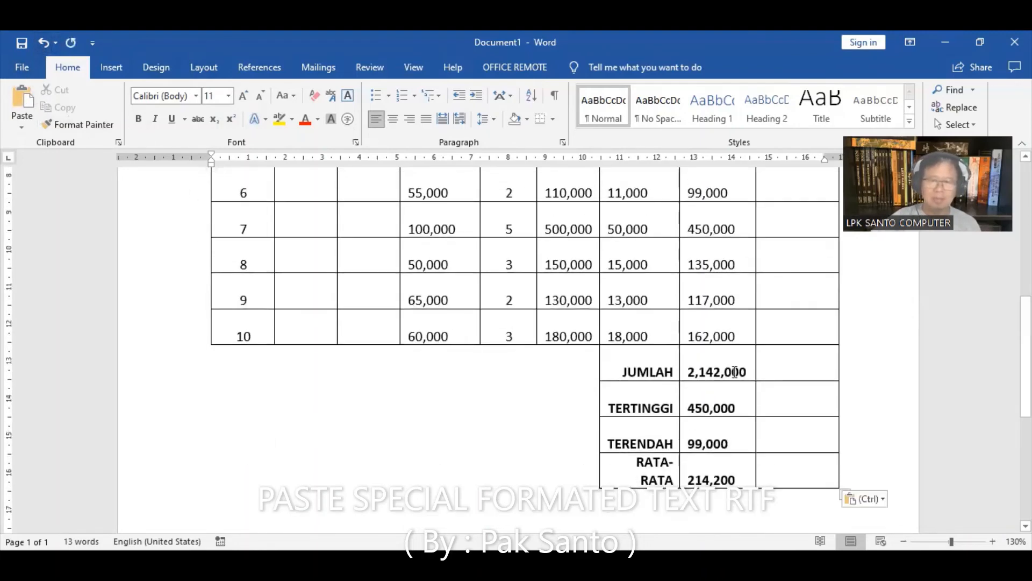
scroll(695, 359, "down", 3)
scroll(726, 344, "up", 8)
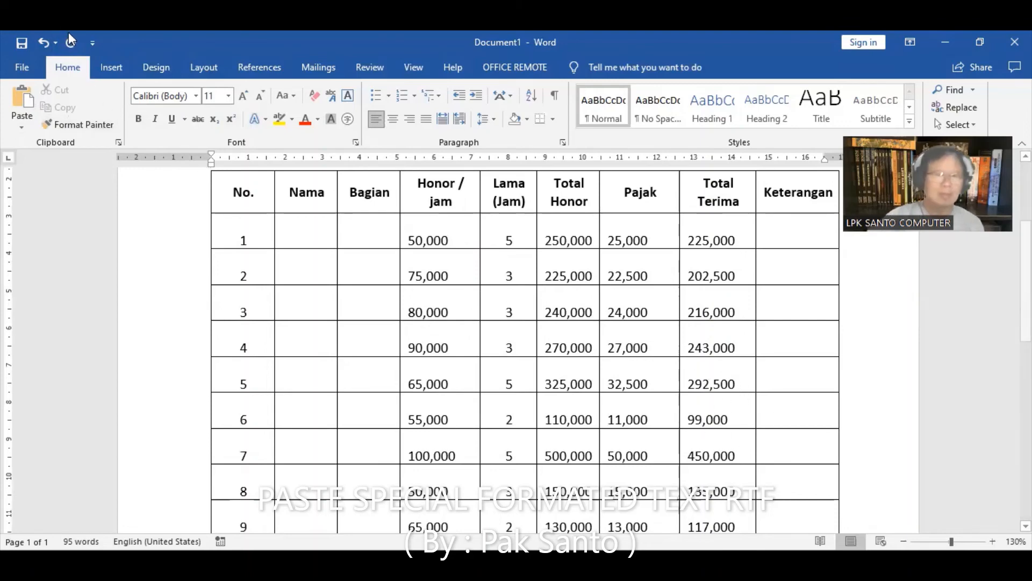
left_click(42, 42)
Insert the copied honorarium table below the introductory paragraph using Paste Special as Formatted Text (RTF)
scroll(196, 200, "up", 5)
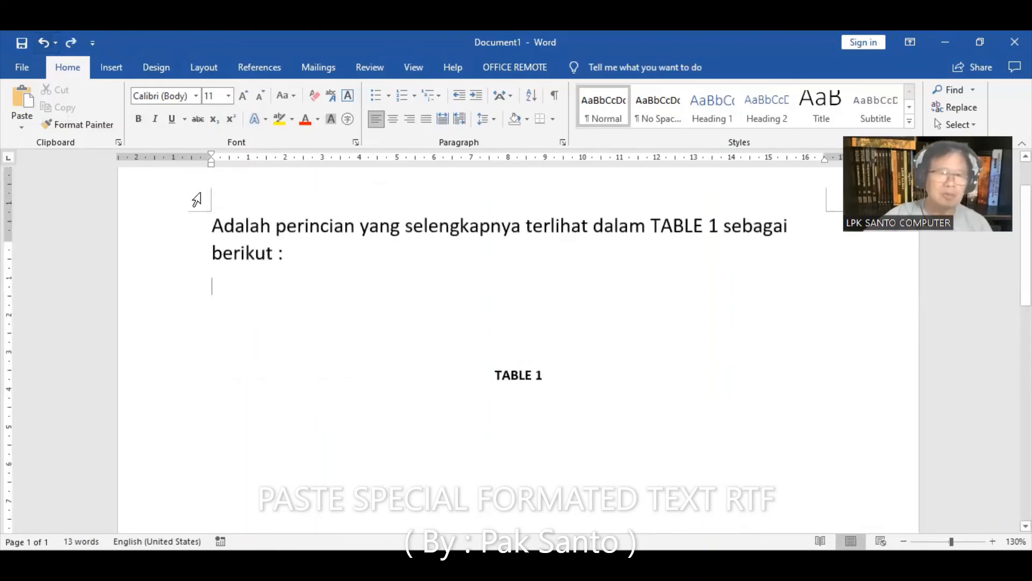
left_click(26, 129)
left_click(53, 185)
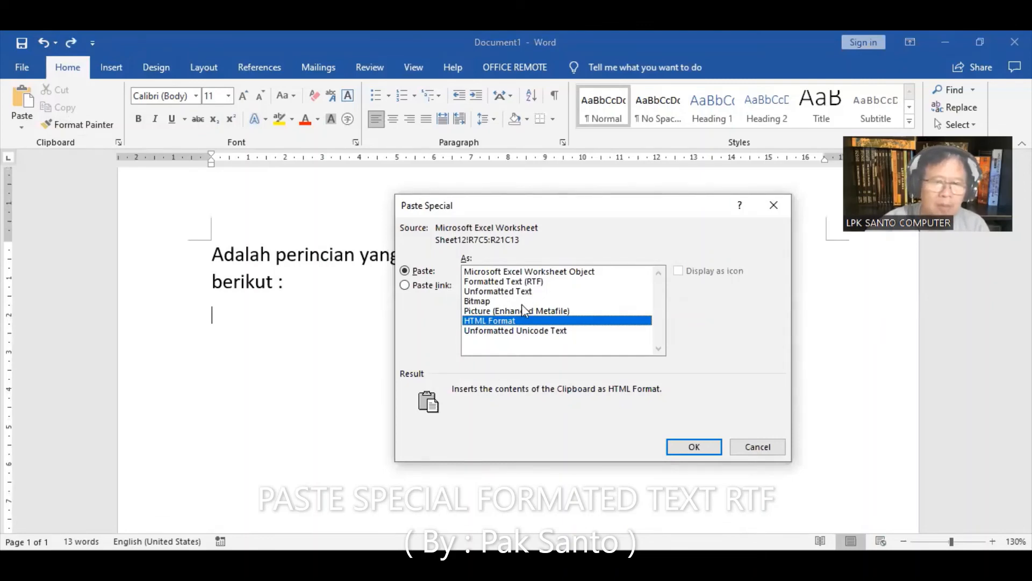
left_click(503, 281)
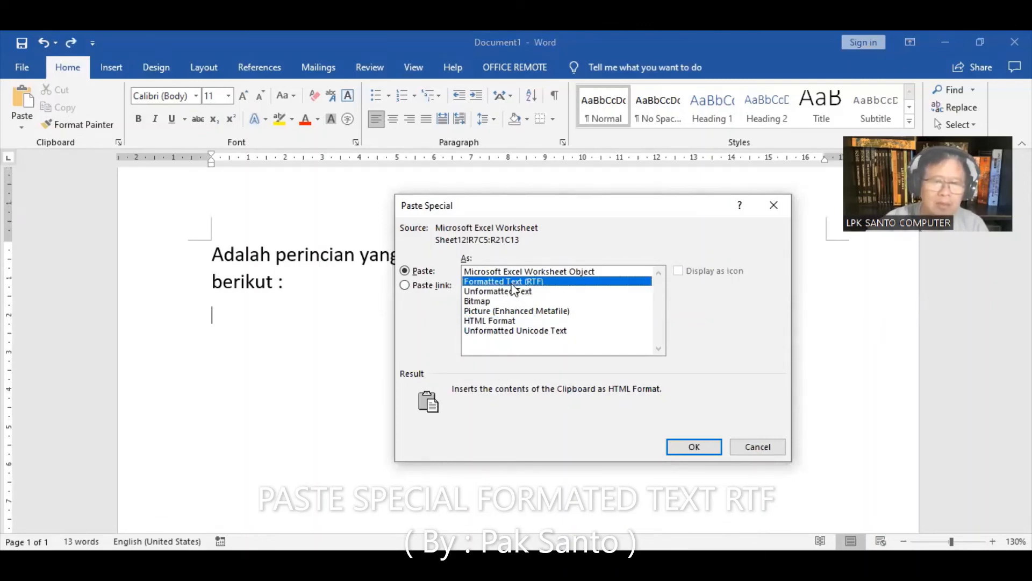
left_click(692, 447)
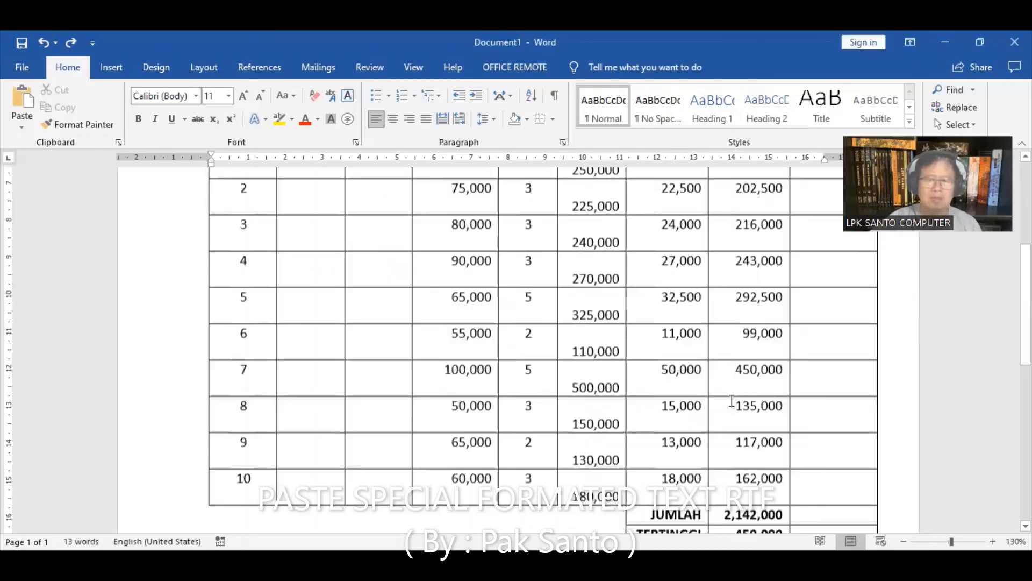
scroll(463, 296, "up", 3)
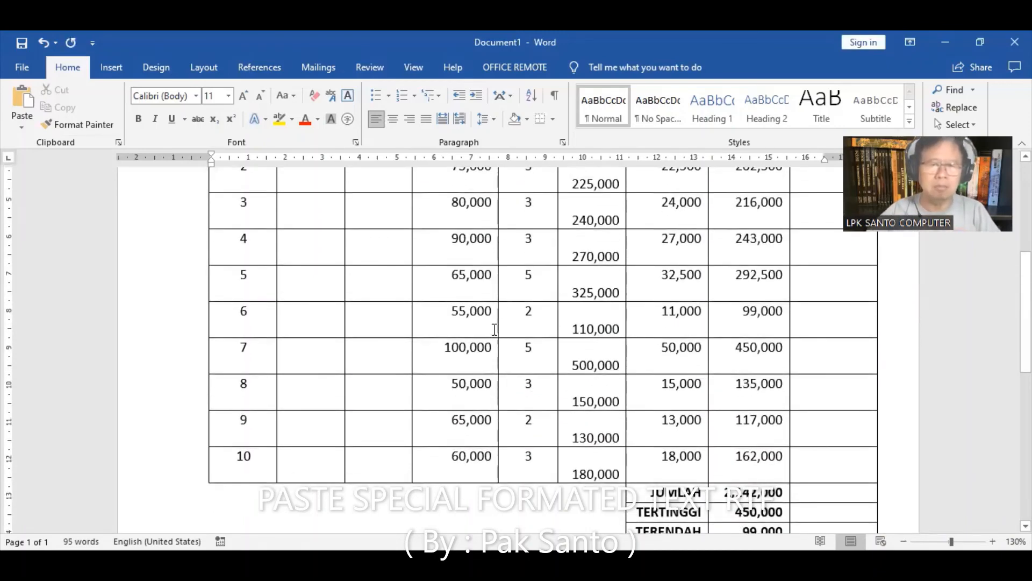
scroll(467, 313, "up", 4)
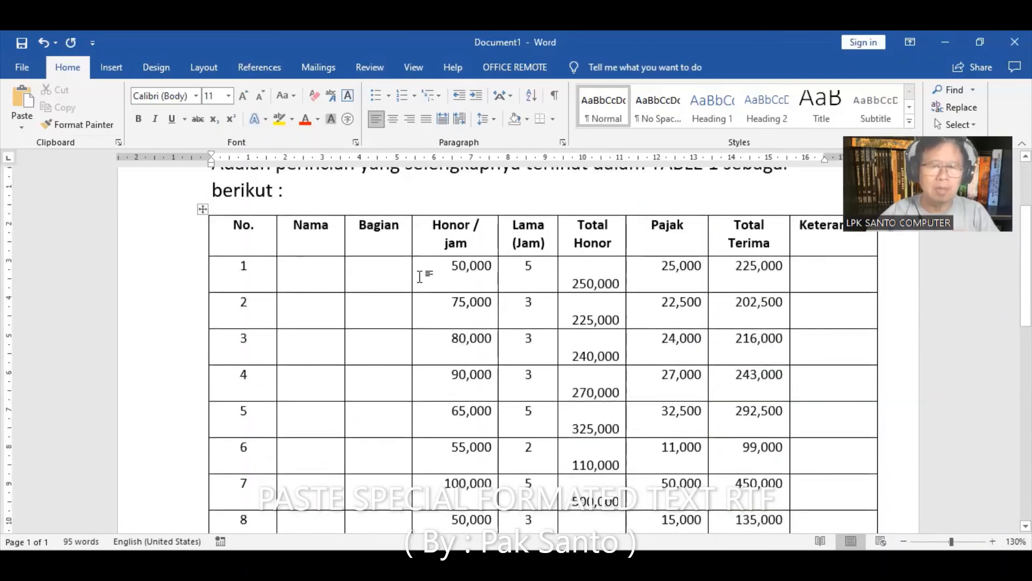
Center the row 1 Honor / jam amount horizontally and vertically within its table cell
left_click(413, 281)
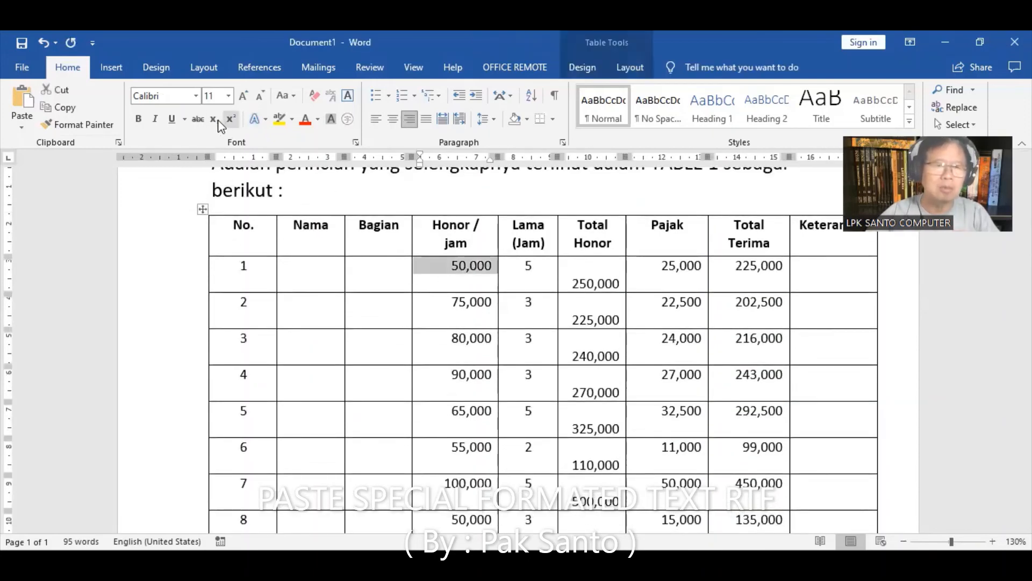
left_click(394, 120)
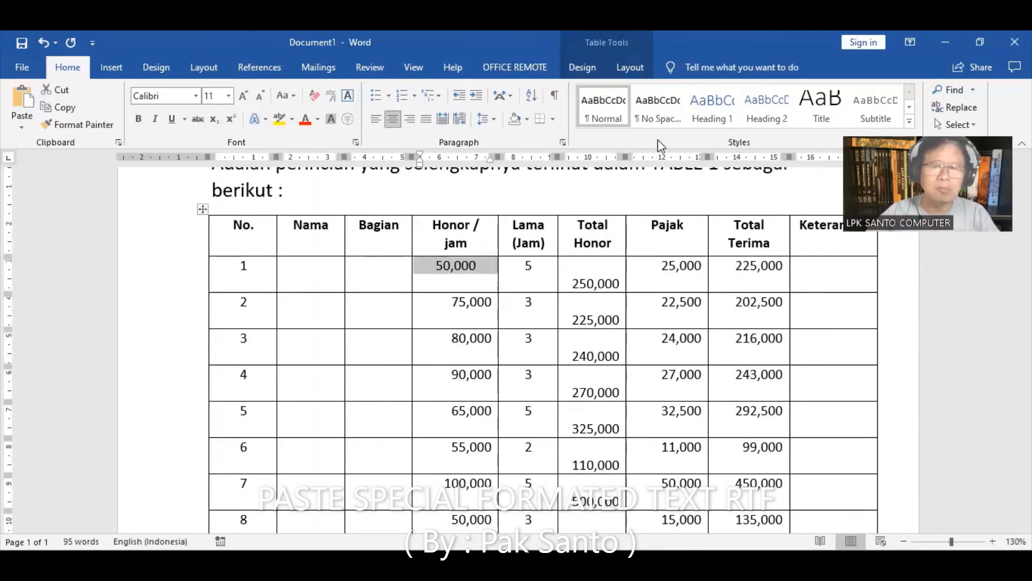
left_click(632, 68)
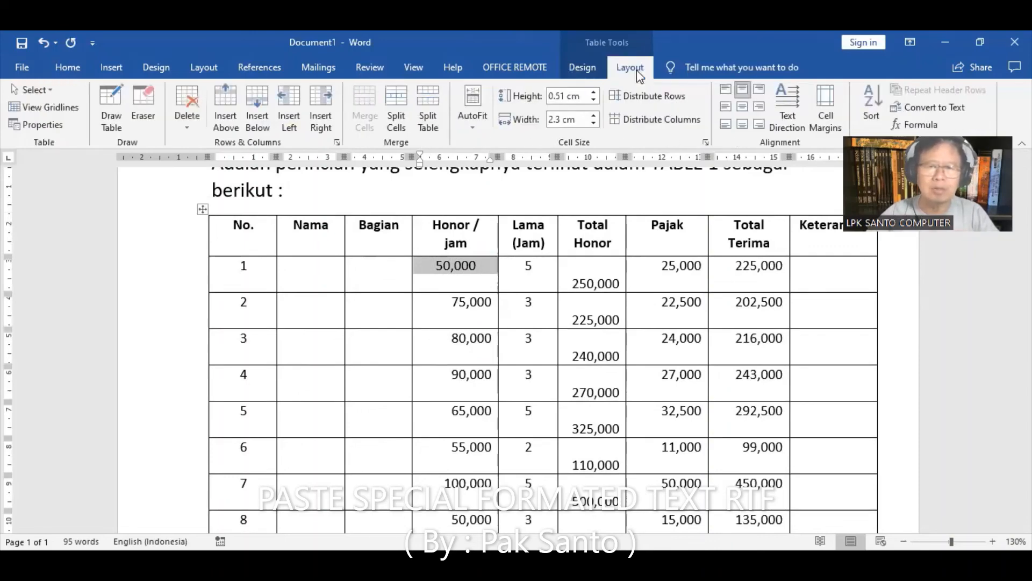
left_click(741, 108)
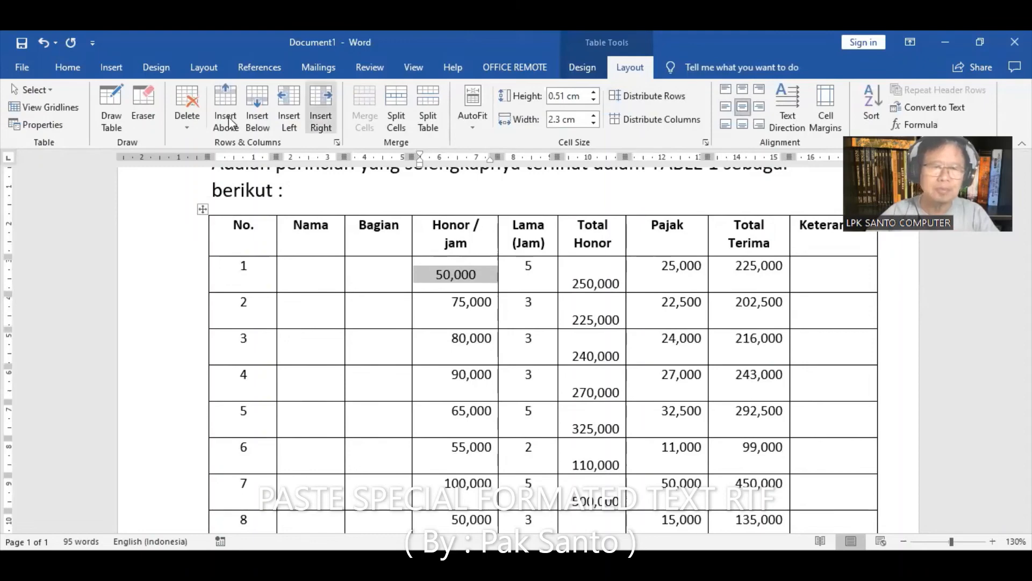
Copy the row 1 Honor / jam cell's formatting to the row 2 Honor / jam cell with Format Painter
left_click(66, 68)
left_click(99, 127)
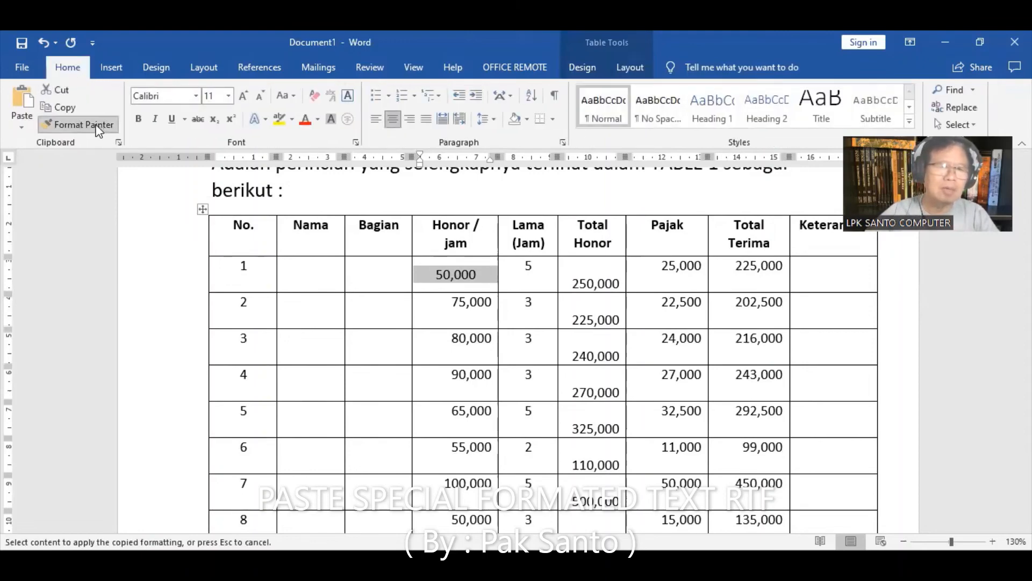
left_click(415, 310)
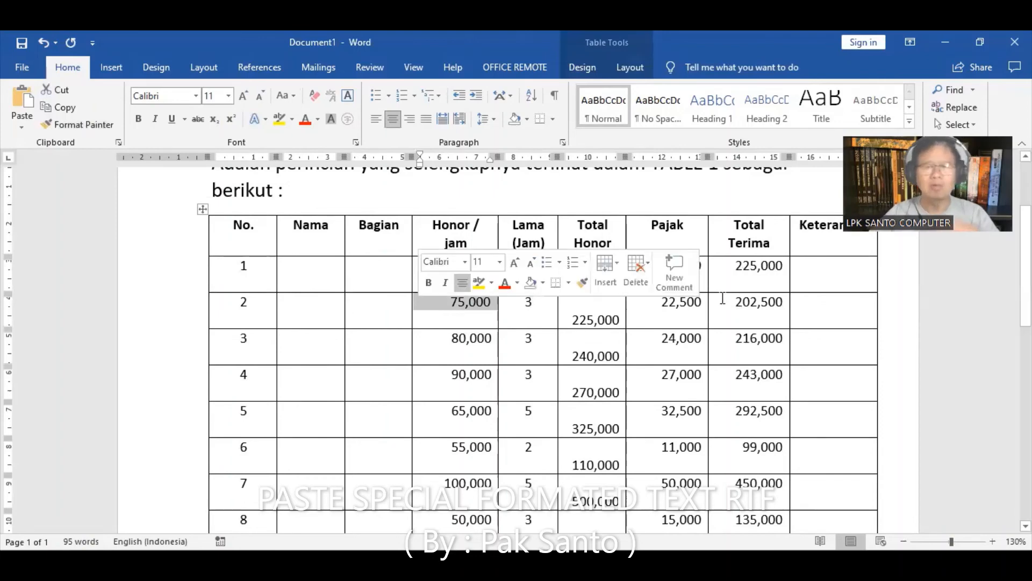